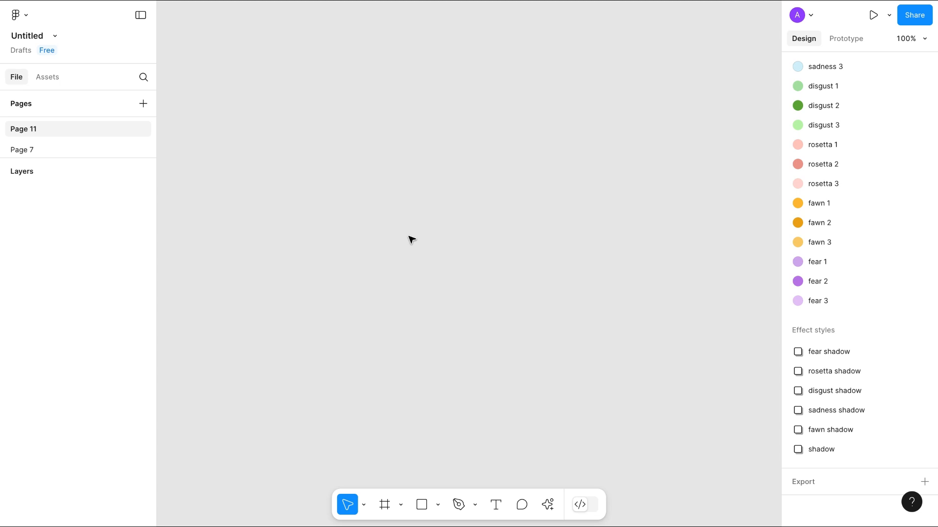
Step: Add a text layer reading "Button" on the empty canvas
key("t")
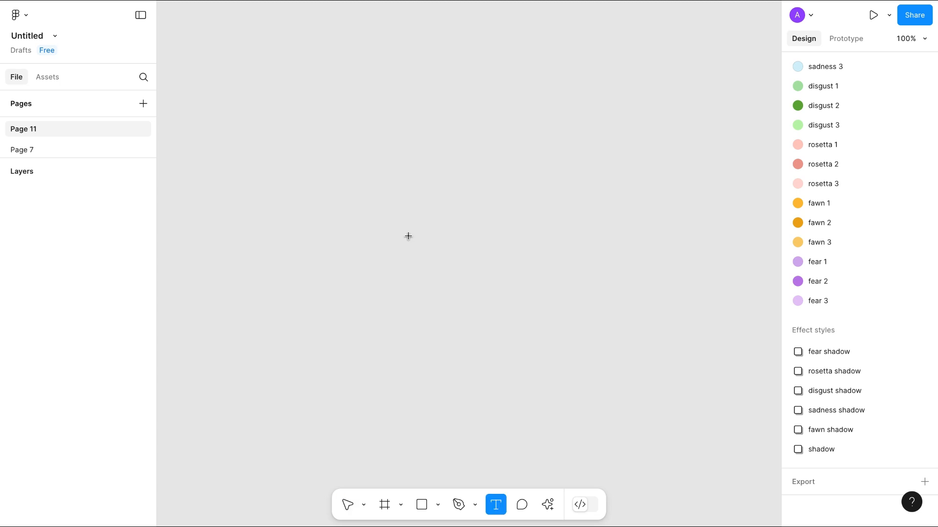
left_click(408, 237)
type("Button")
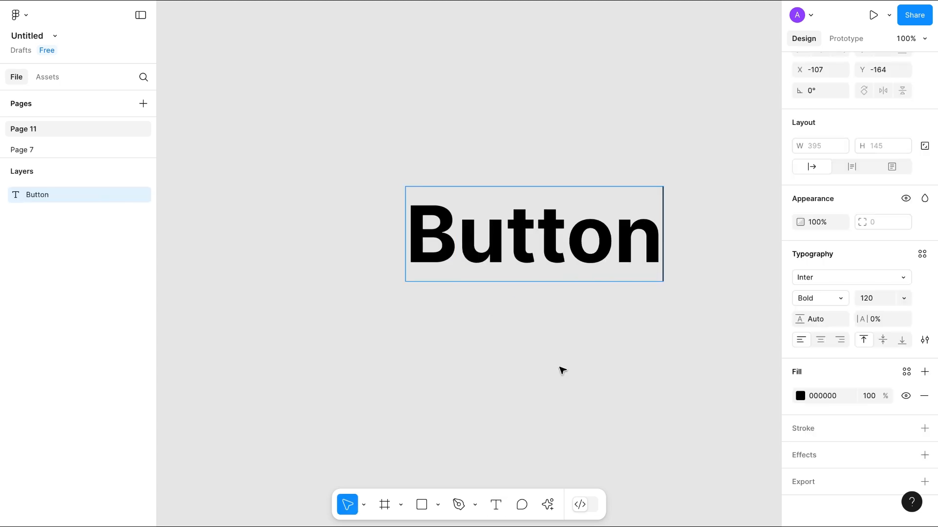
key("Escape")
Step: Set the "Button" text to font size 32 with Regular weight
scroll(561, 371, "right", 3)
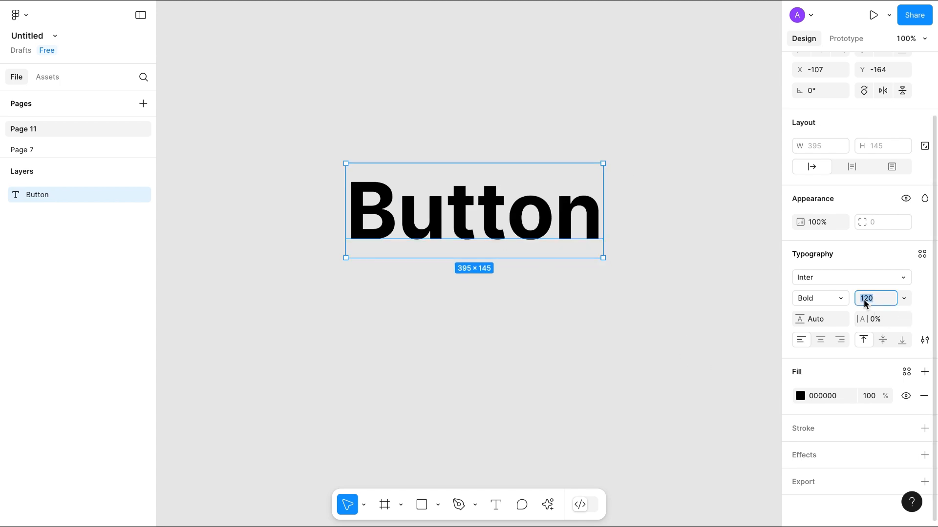
type("56")
key("Return")
left_click(806, 298)
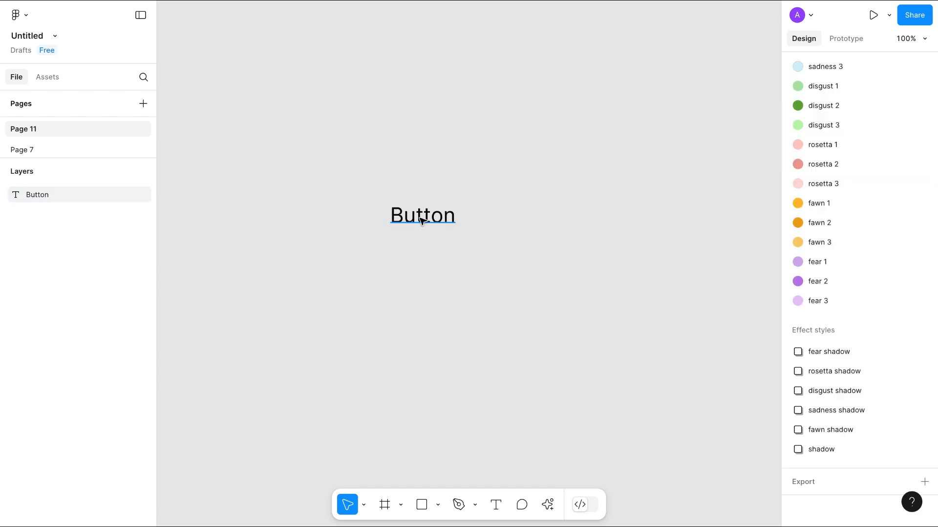
Step: Wrap the "Button" text in an auto layout frame and give the frame an orange E48909 fill
left_click(425, 215)
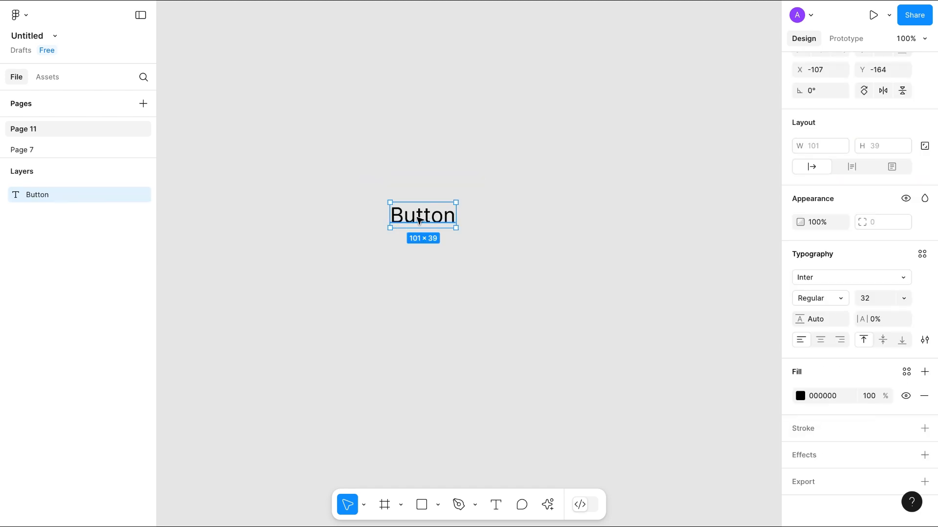
key("shift+a")
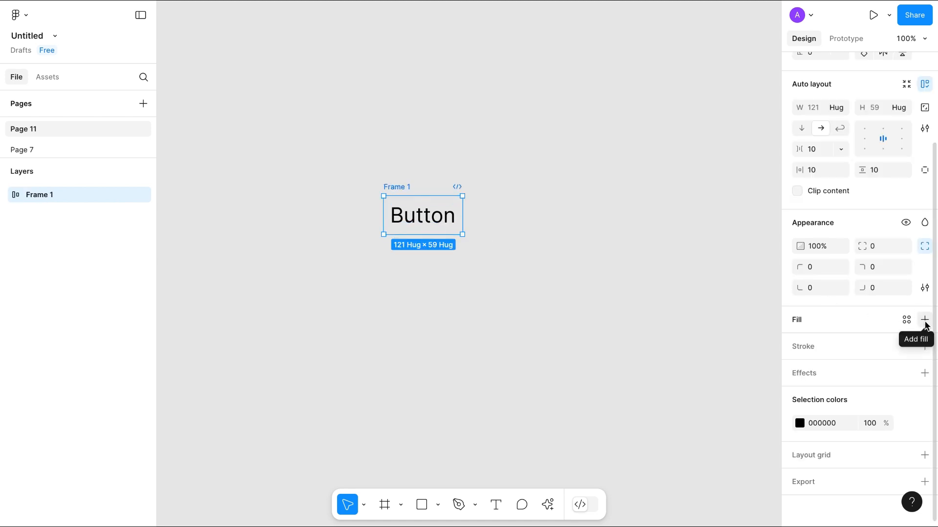
left_click(925, 320)
left_click(800, 343)
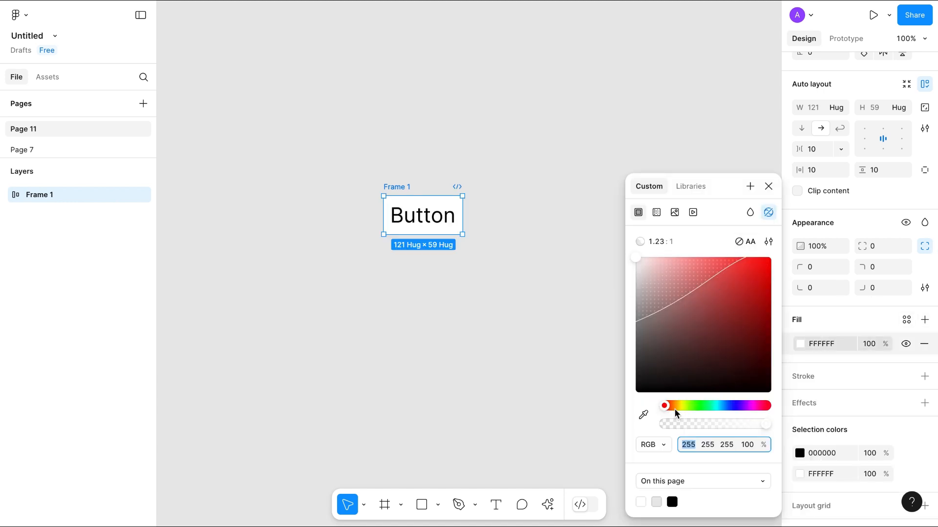
left_click_drag(665, 403, 674, 406)
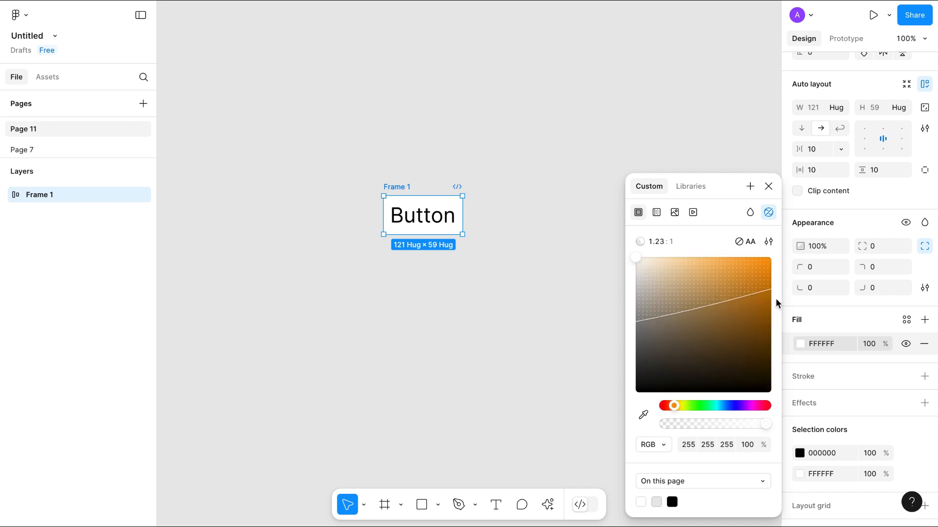
left_click(765, 272)
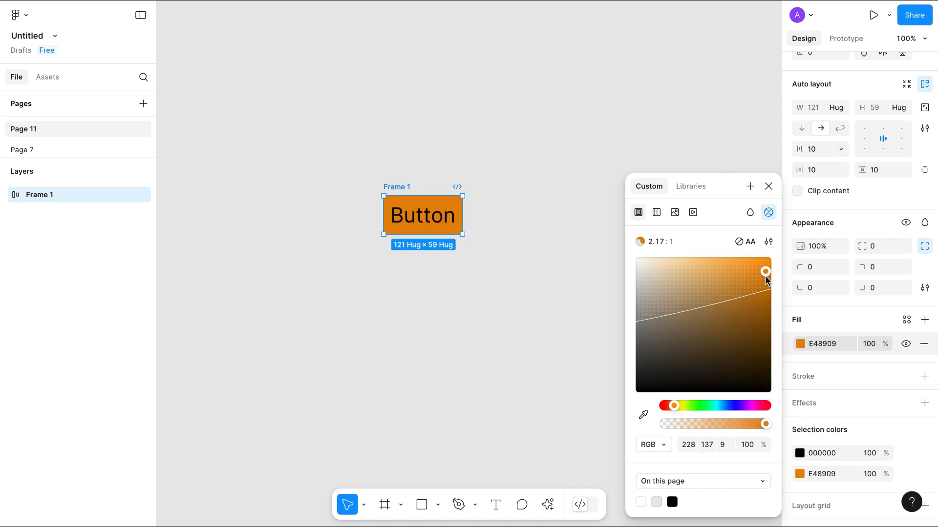
Step: Change the fill colour of the "Button" text inside the frame to off-white F5F5F5
key("Return")
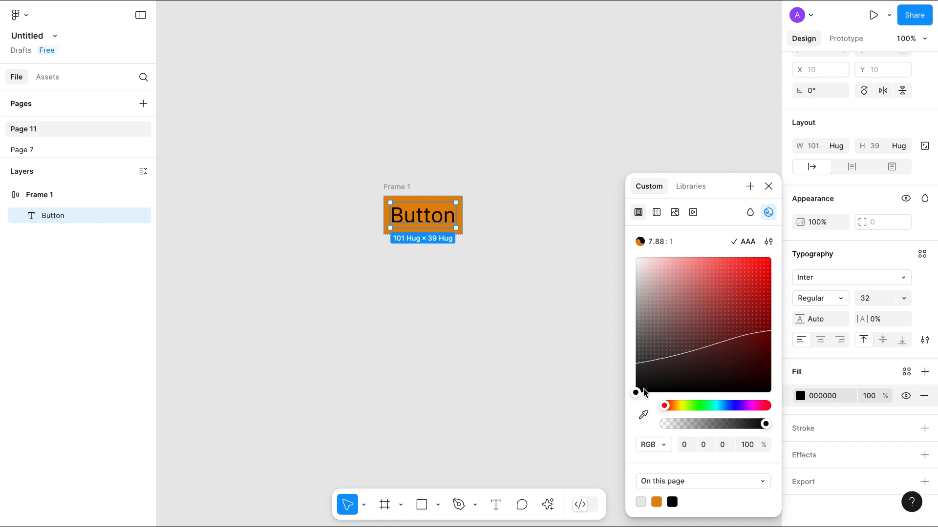
left_click_drag(636, 396, 633, 264)
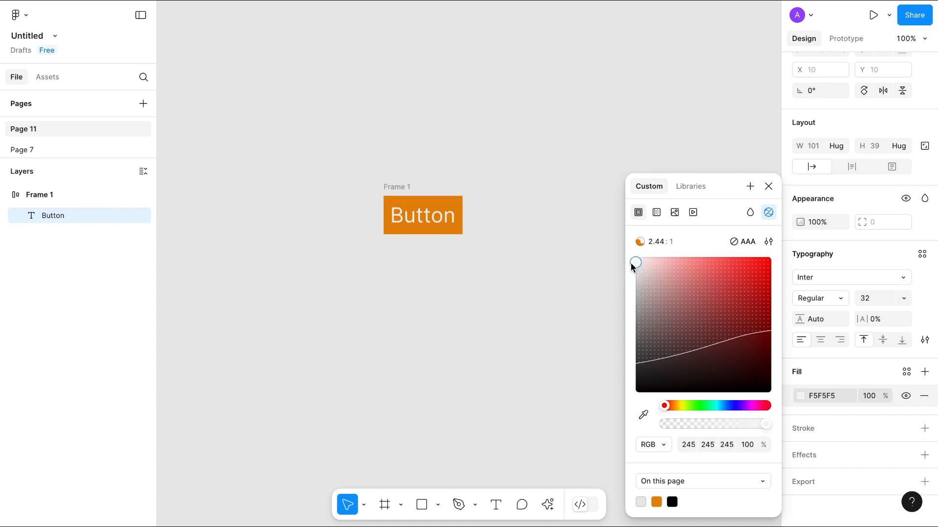
left_click(494, 309)
Step: Set the horizontal padding of the orange button frame to 24
left_click(403, 187)
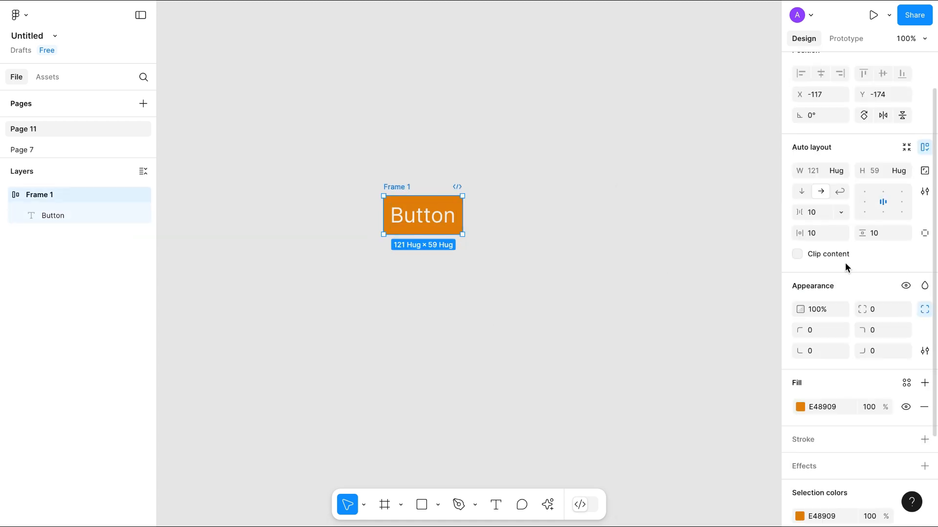
left_click(812, 236)
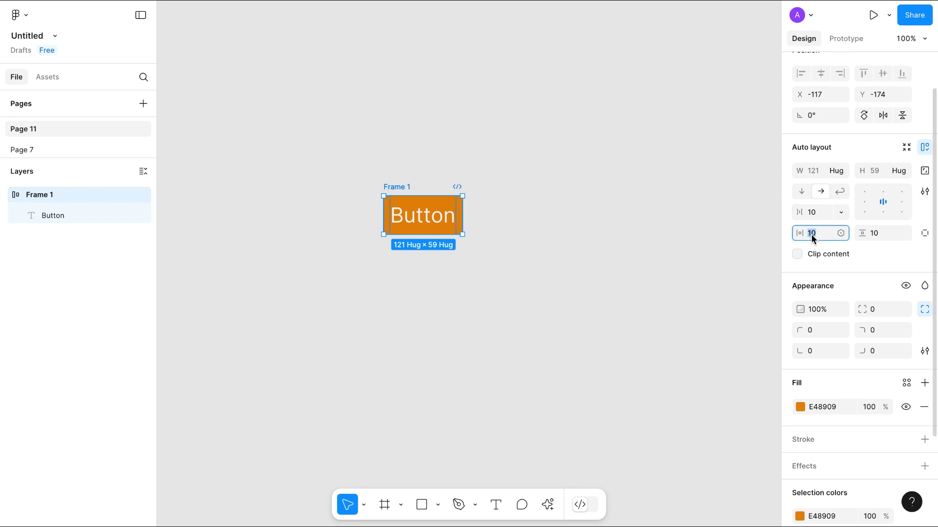
type("24")
key("Return")
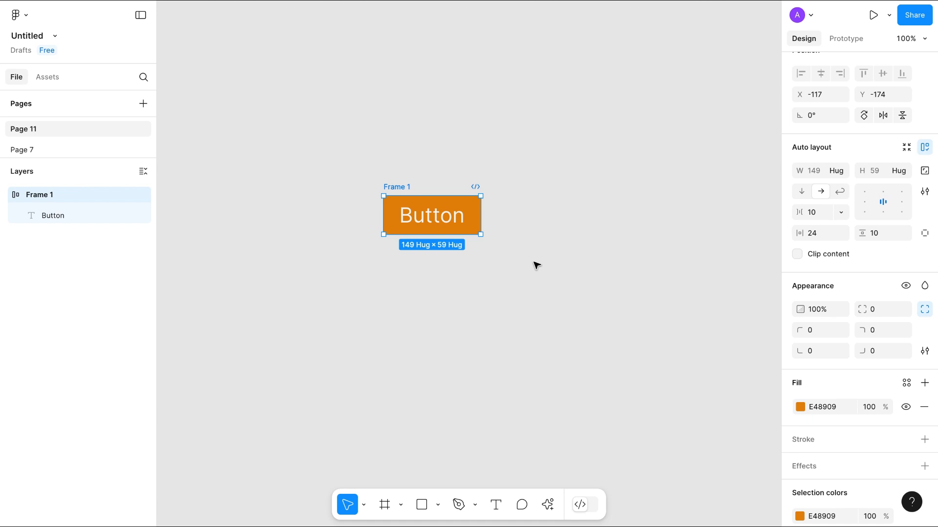
Step: Try a corner radius of 24 on the orange button frame
left_click(875, 309)
type("24")
key("Return")
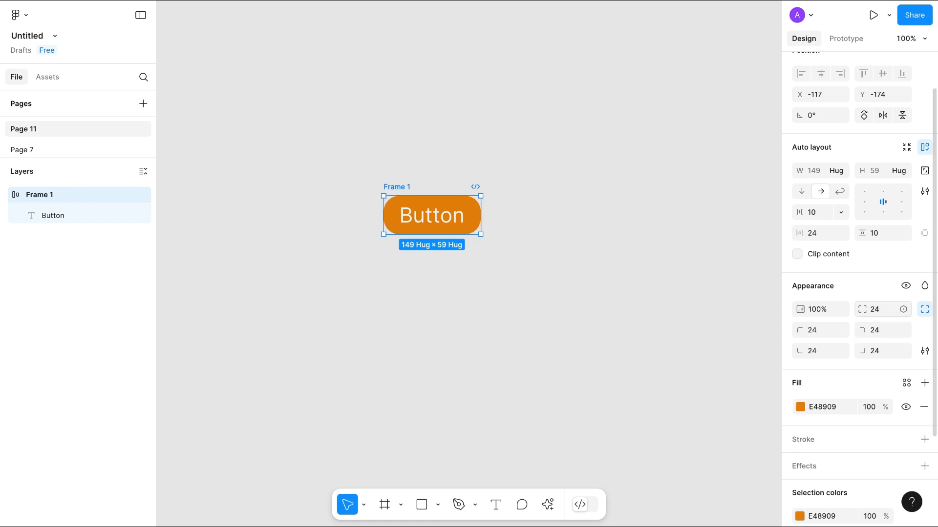
Step: Set the corner radius of the orange button frame to 12 and deselect it
left_click(874, 315)
type("12")
key("Return")
left_click(545, 336)
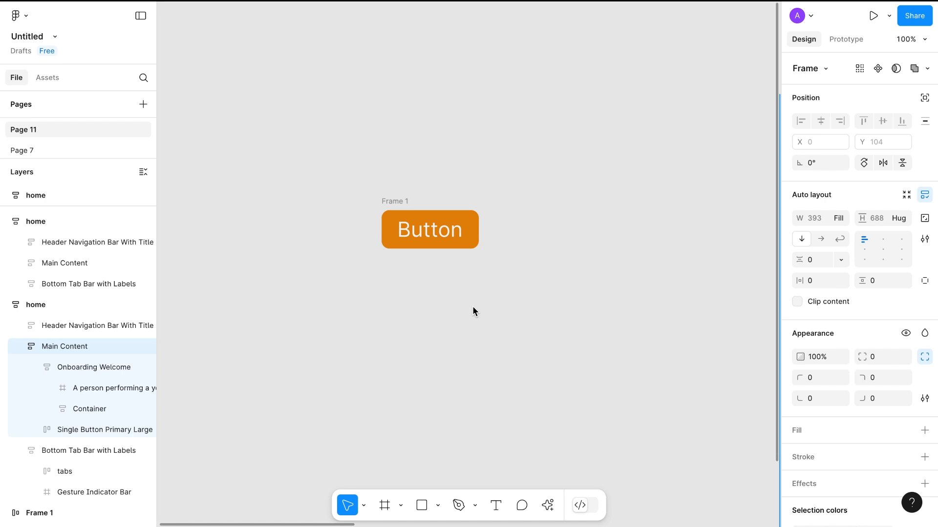
Step: Copy the orange button into the first home screen and place it between Start Your Journey and the bottom tab bar
left_click(398, 202)
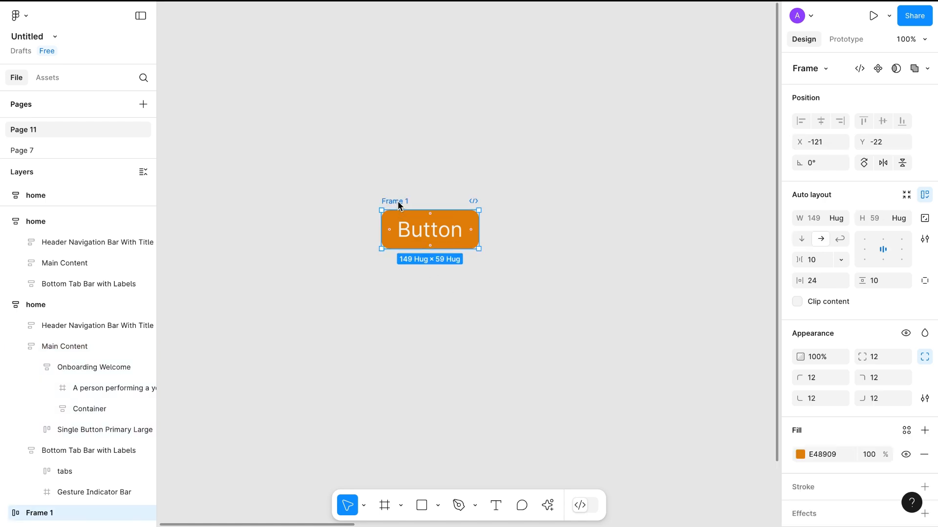
scroll(474, 244, "right", 10)
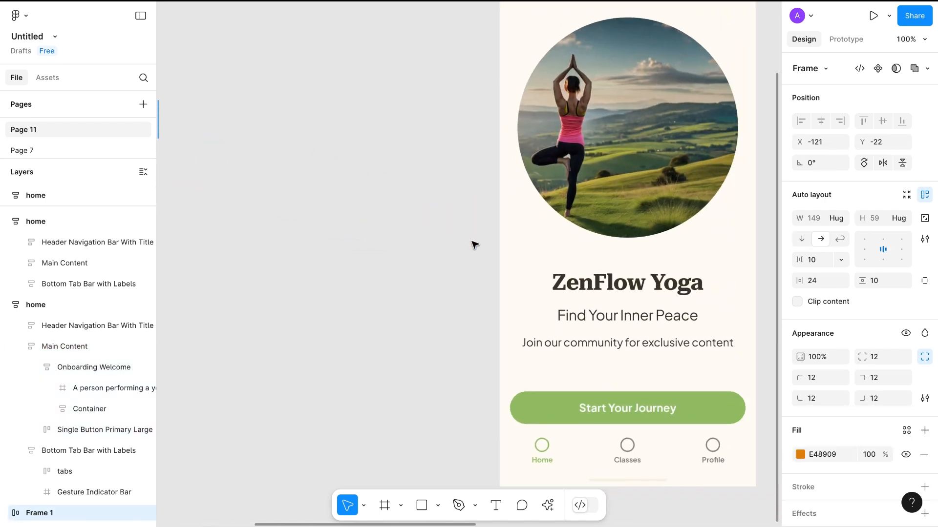
scroll(475, 244, "down", 5)
left_click(467, 42)
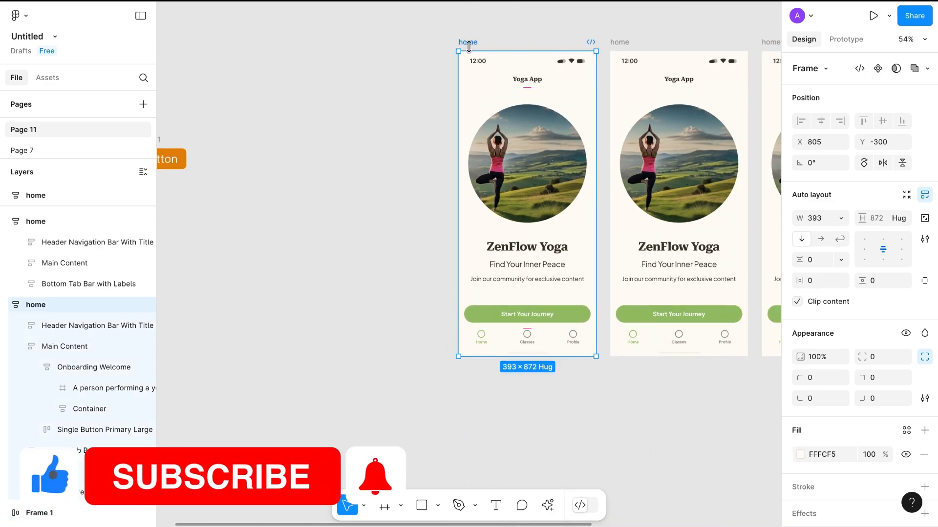
key("ctrl+v")
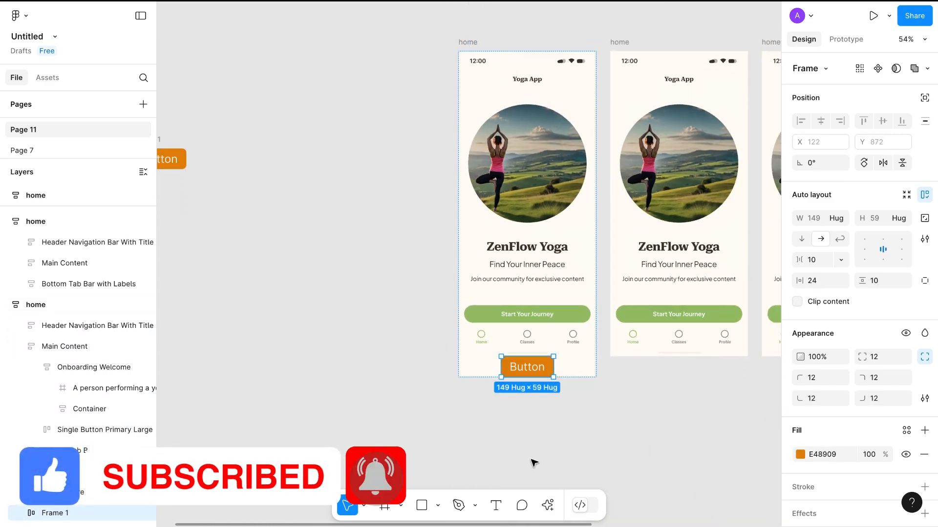
left_click_drag(531, 368, 519, 339)
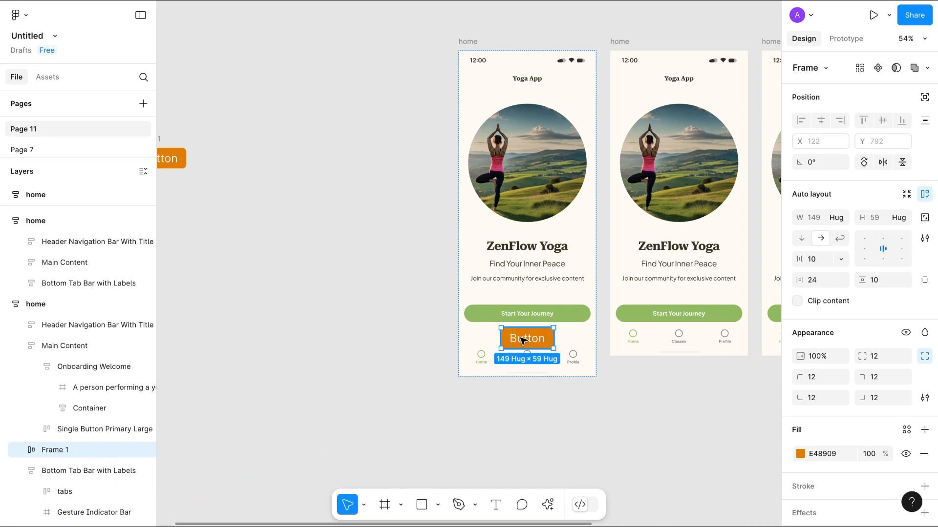
Step: Paste the orange button into the other three home screens together and move the copies above their bottom tab bars
scroll(544, 341, "right", 5)
scroll(544, 341, "up", 2)
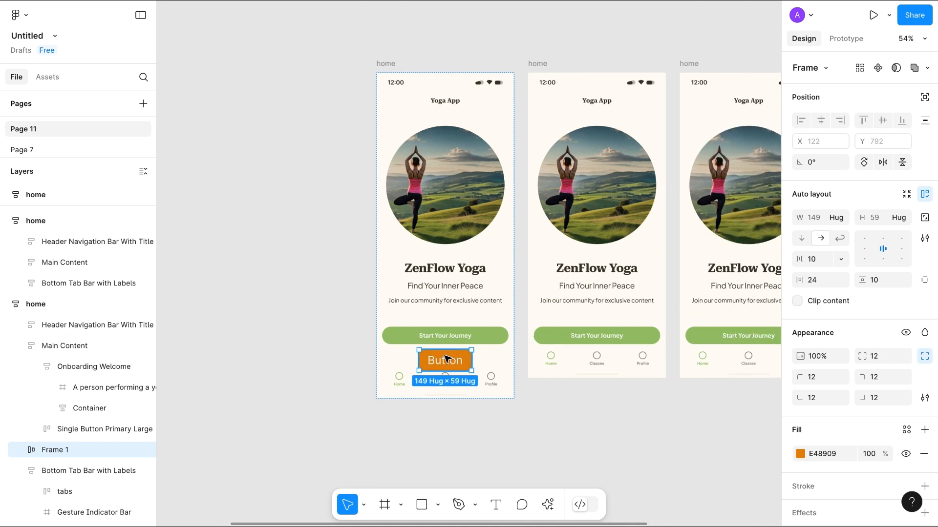
scroll(622, 353, "right", 5)
scroll(505, 325, "left", 3)
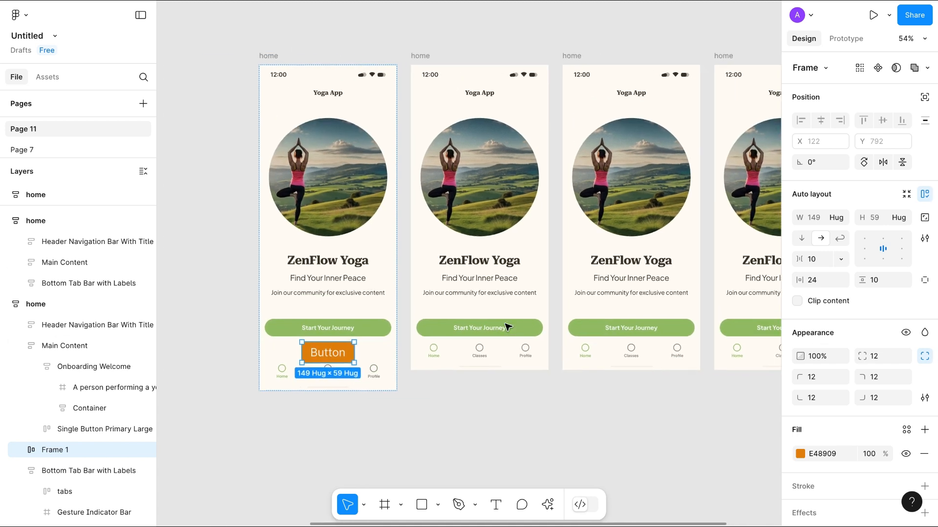
left_click(432, 57)
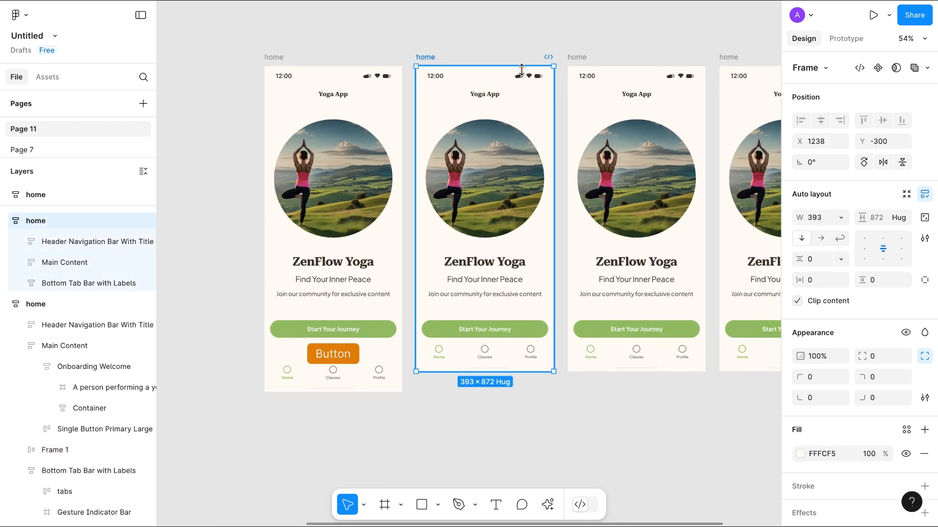
left_click(601, 73, "shift")
scroll(614, 78, "right", 1)
scroll(614, 78, "right", 2)
left_click(493, 57, "shift")
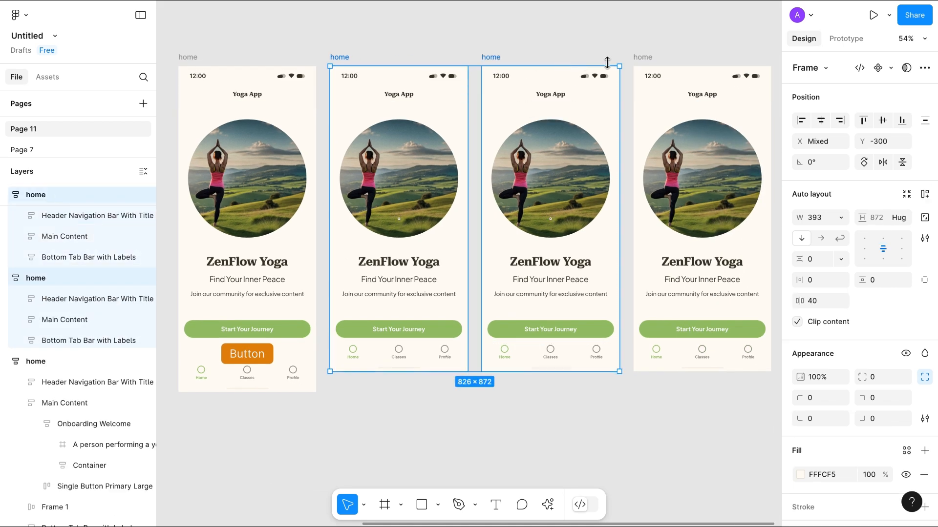
left_click(645, 57, "shift")
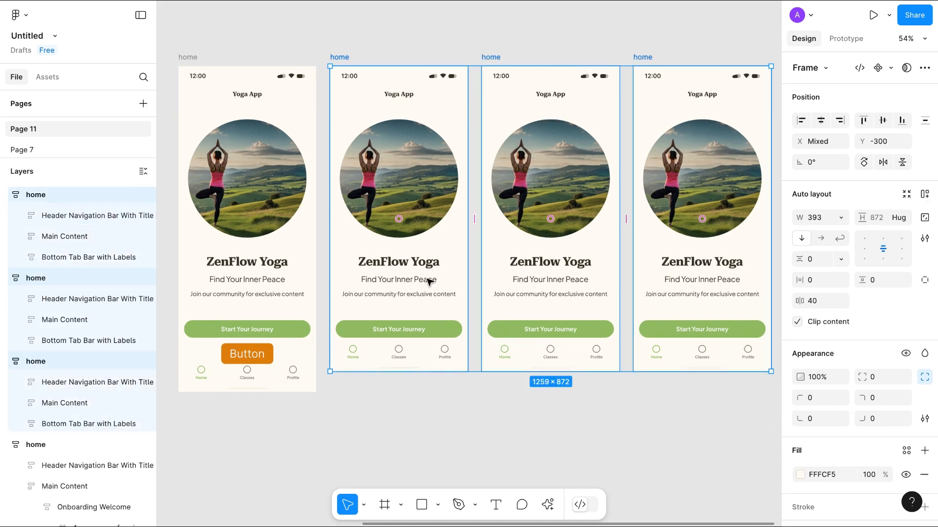
key("ctrl+v")
left_click_drag(416, 384, 419, 300)
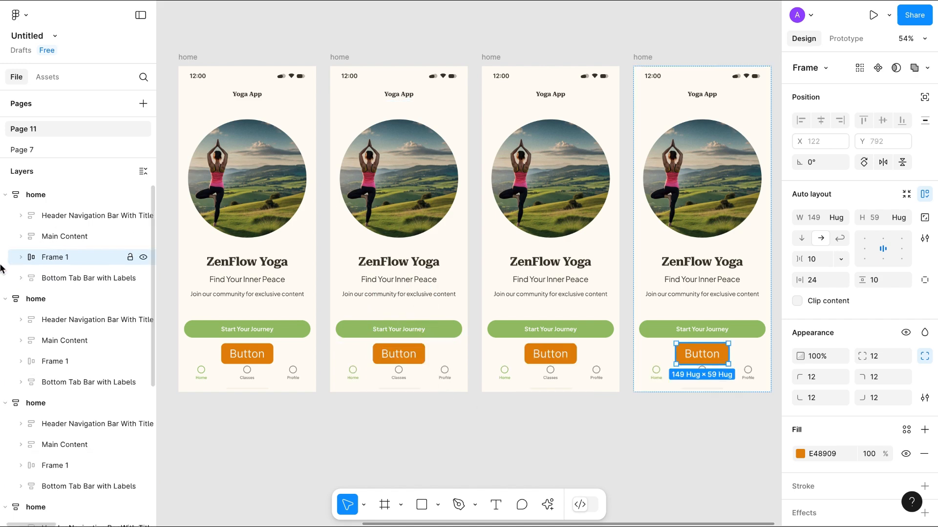
Step: Widen the orange button in the first home screen to 361, matching the green Start Your Journey button
scroll(201, 329, "left", 3)
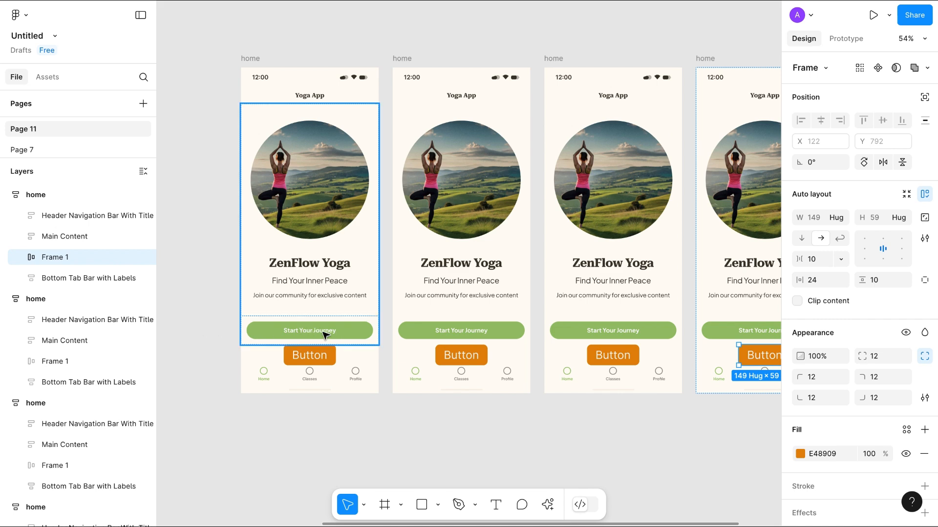
scroll(348, 449, "up", 5)
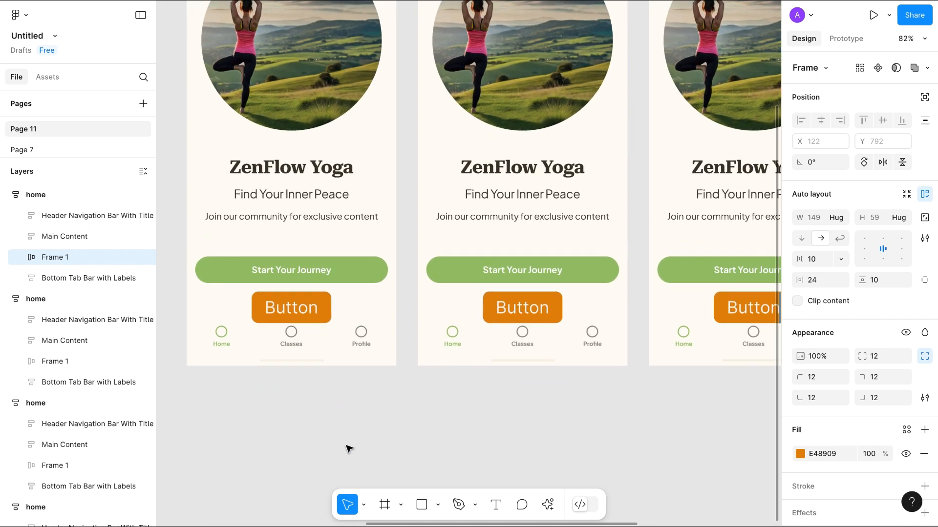
left_click(321, 408)
left_click_drag(343, 404, 397, 402)
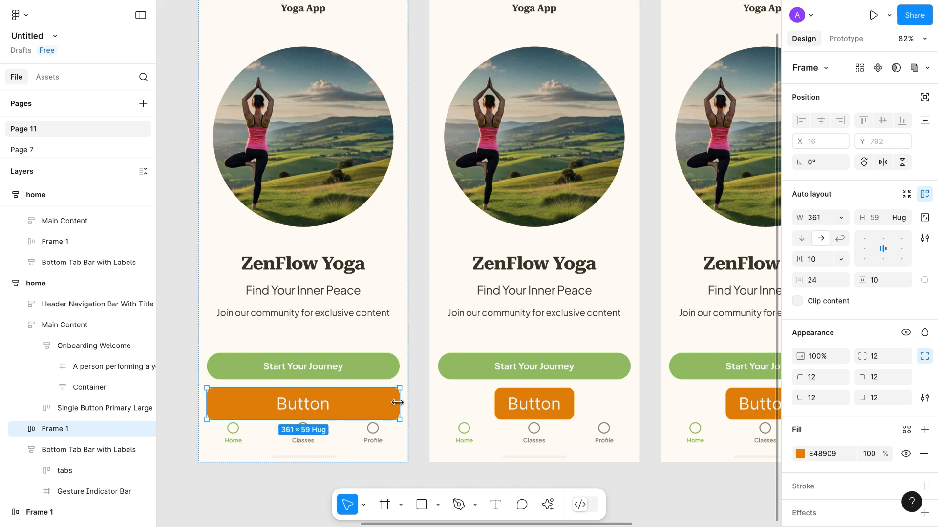
Step: Try a corner radius of 20 on the widened button in the first home screen
left_click(875, 358)
type("20")
key("Return")
Step: Set the corner radius of the first home screen's orange button to 40
left_click(875, 357)
type("40")
key("Return")
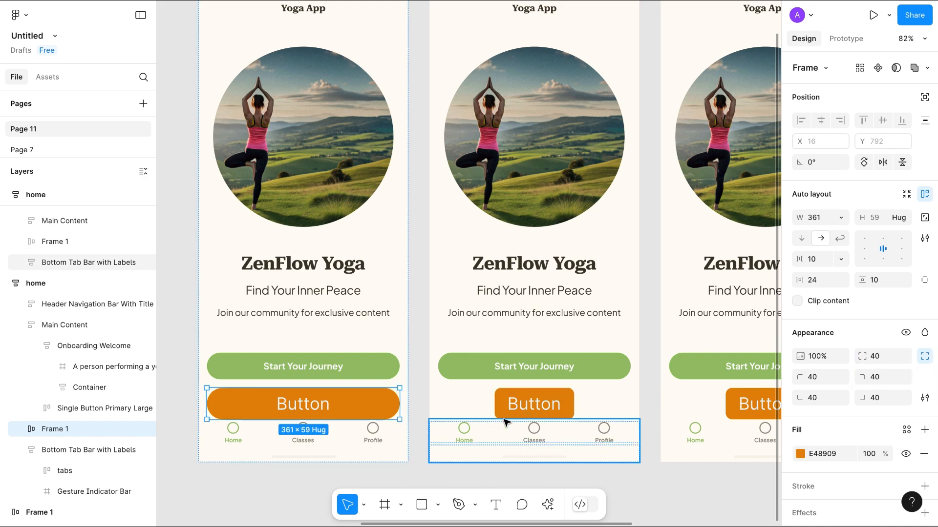
Step: Turn the original standalone orange button outside the home screens into a component
key("minus")
scroll(535, 420, "right", 2)
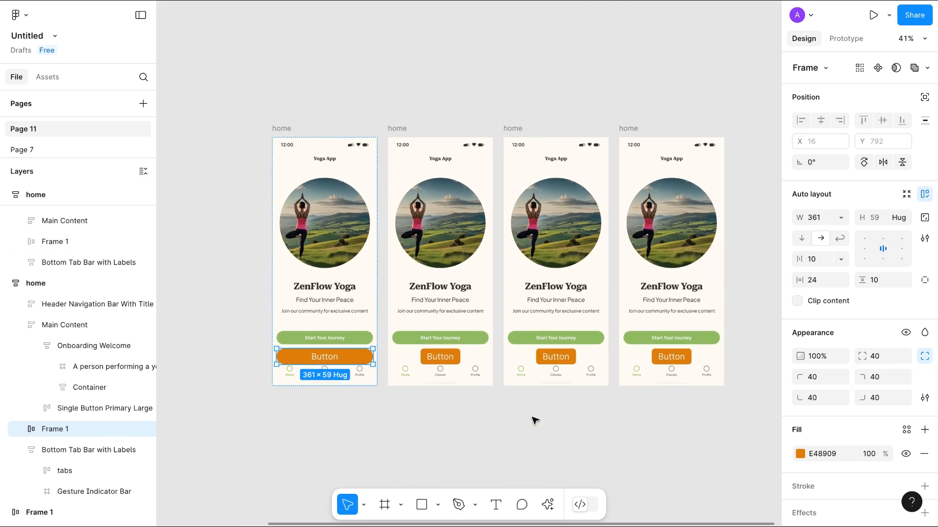
scroll(535, 421, "left", 10)
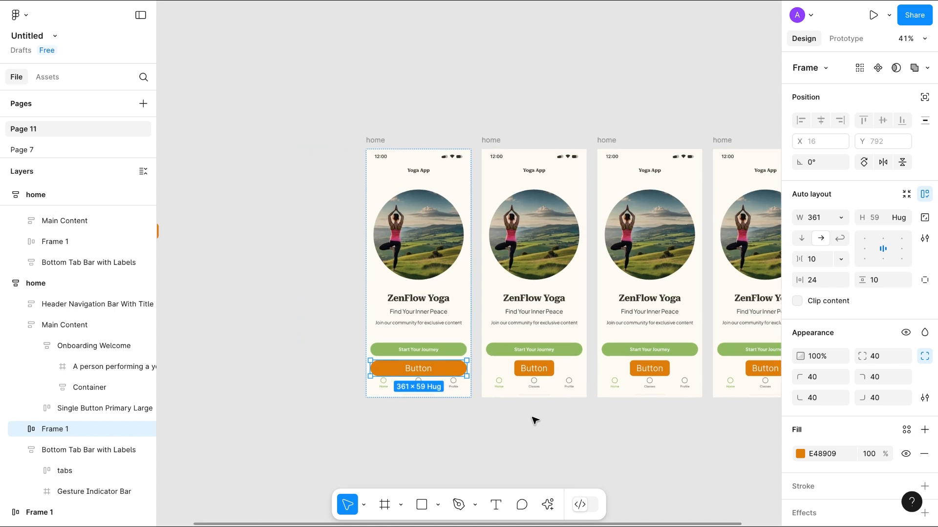
scroll(416, 347, "up", 5)
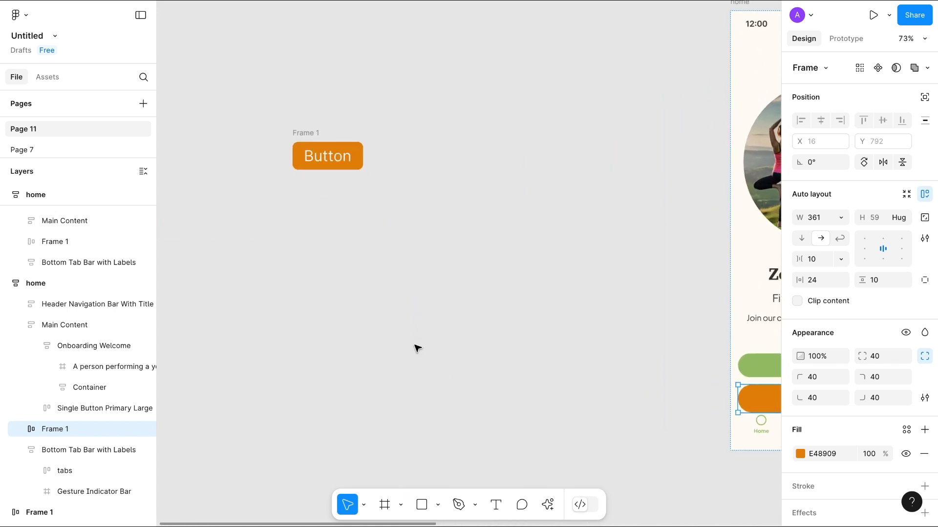
left_click(355, 226)
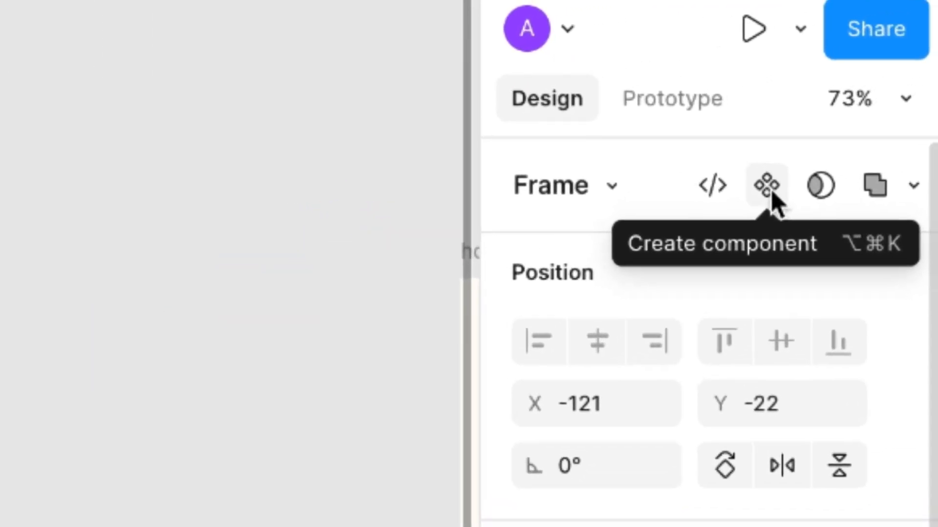
left_click(878, 68)
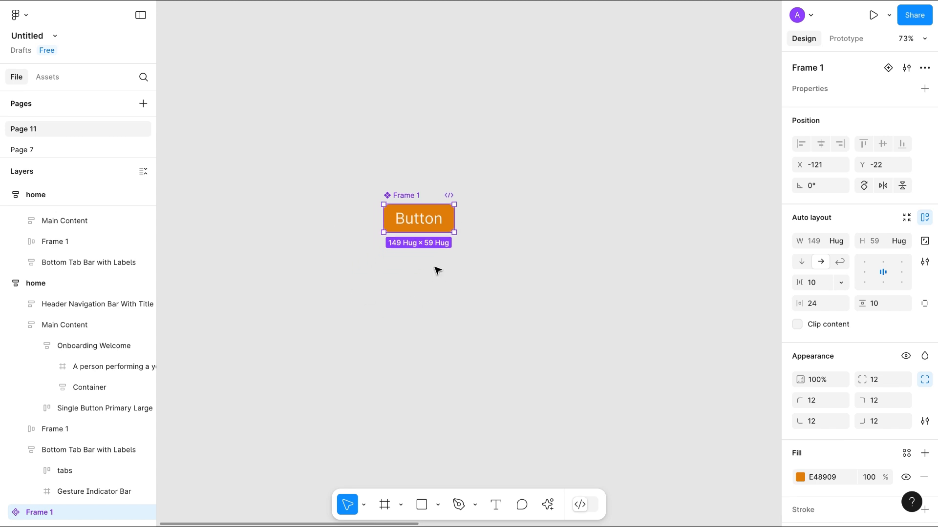
Step: Examine the new button component on the canvas and in the layer list against the plain button copies in the home screens
scroll(437, 270, "up", 5)
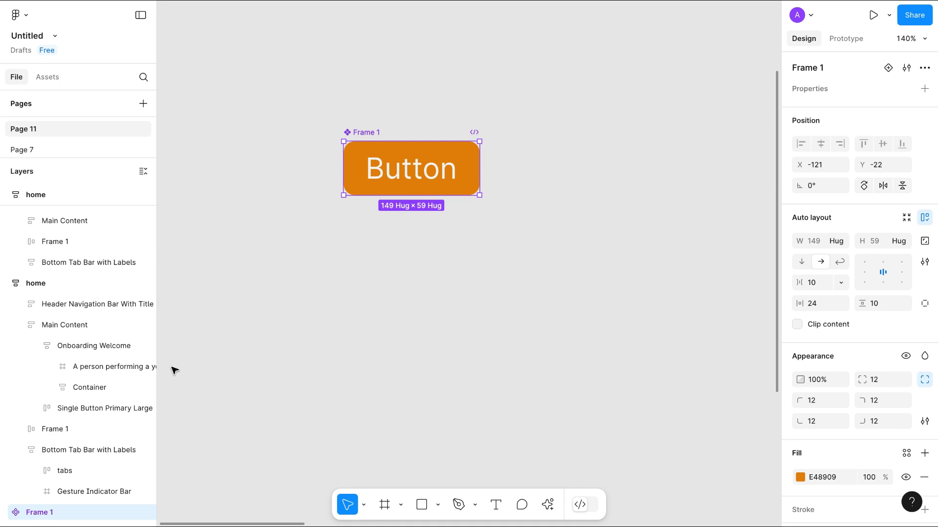
key("l")
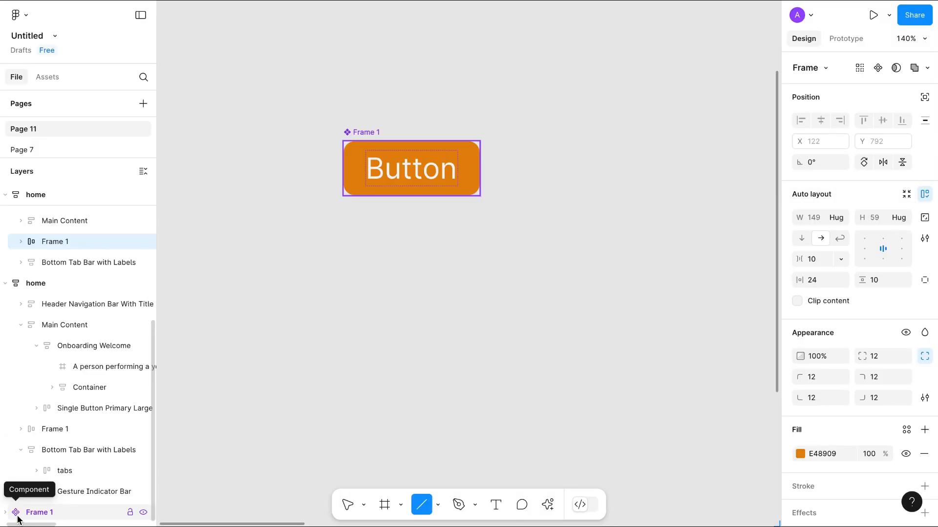
scroll(412, 319, "right", 3)
scroll(413, 319, "up", 1)
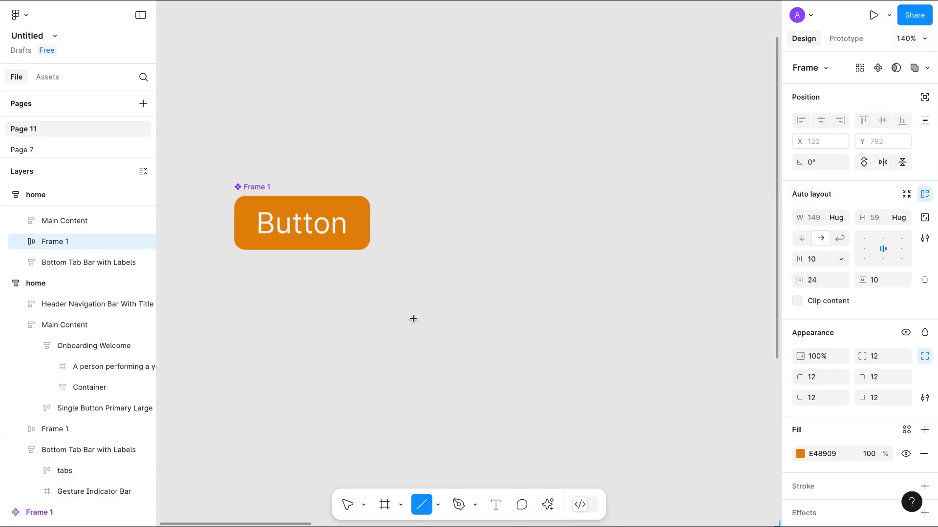
scroll(590, 316, "right", 3)
scroll(590, 317, "right", 10)
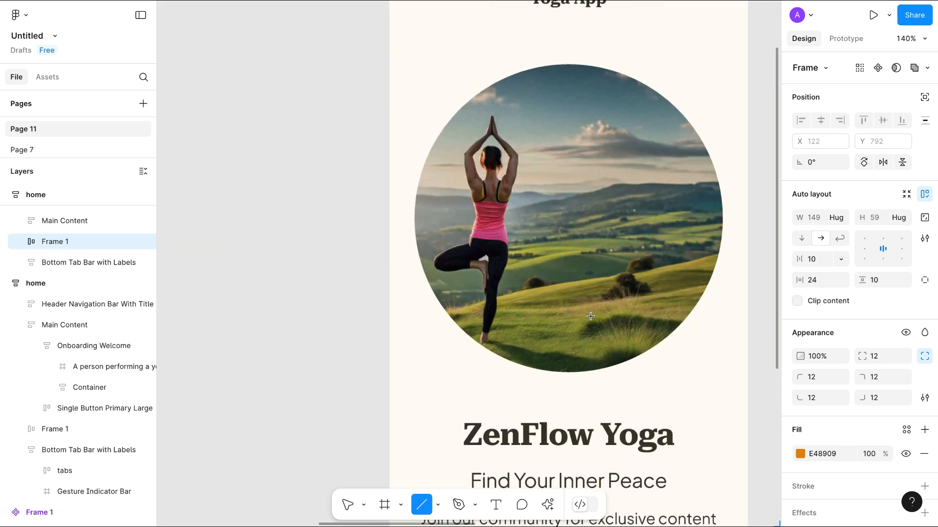
scroll(590, 316, "down", 6)
scroll(603, 379, "right", 2)
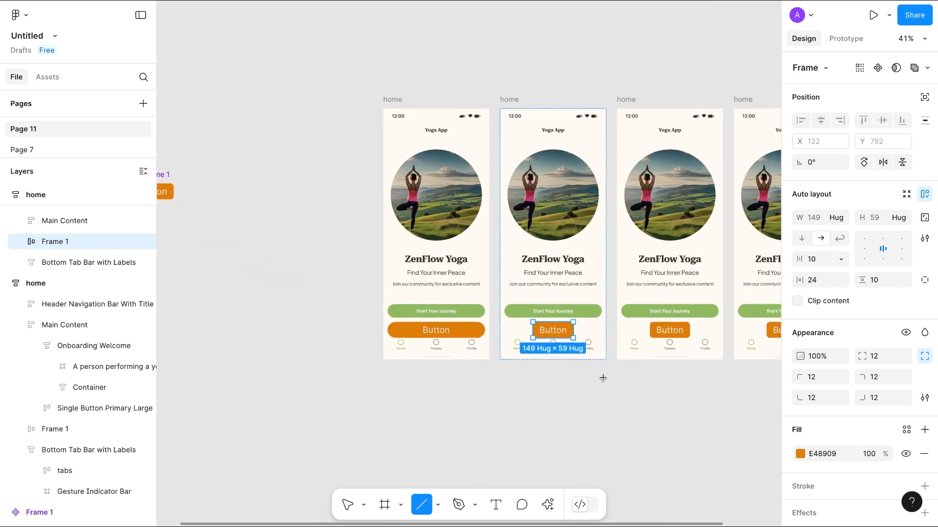
scroll(583, 350, "right", 2)
scroll(625, 356, "left", 3)
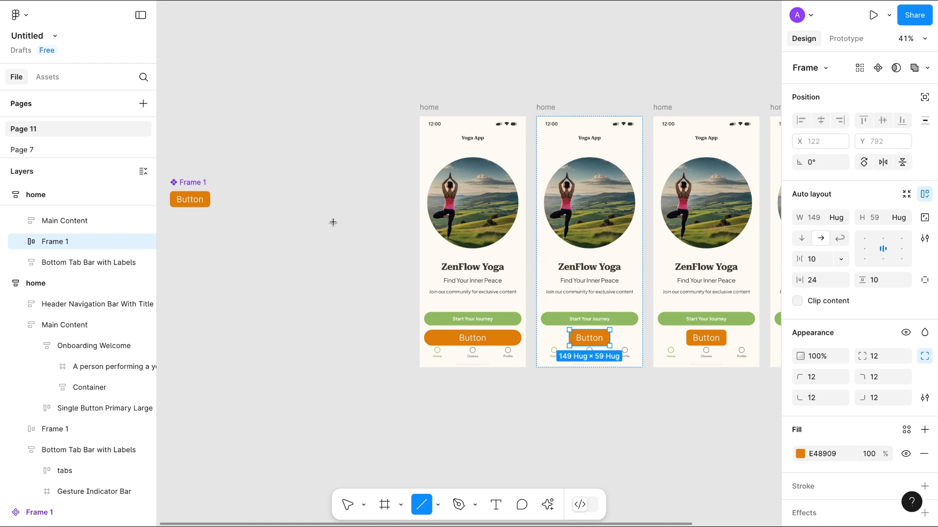
scroll(312, 266, "left", 2)
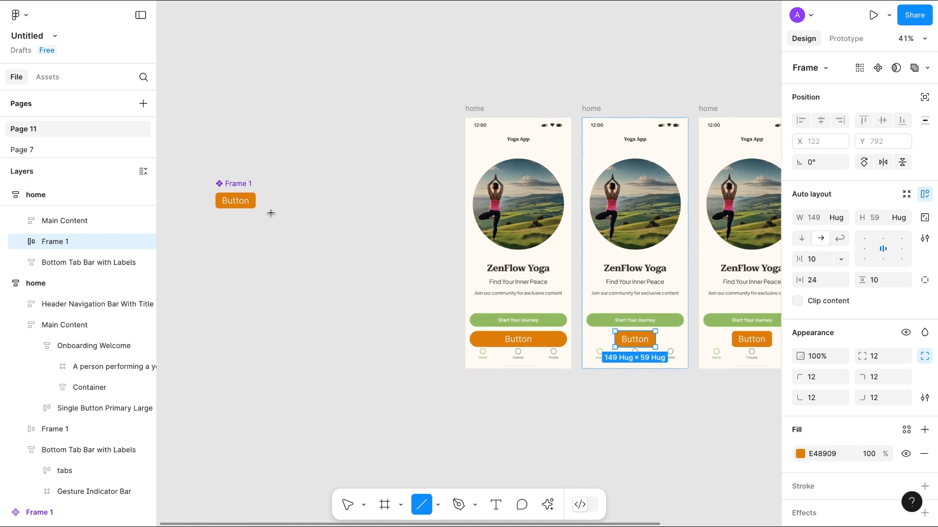
scroll(370, 251, "right", 5)
scroll(369, 251, "down", 1)
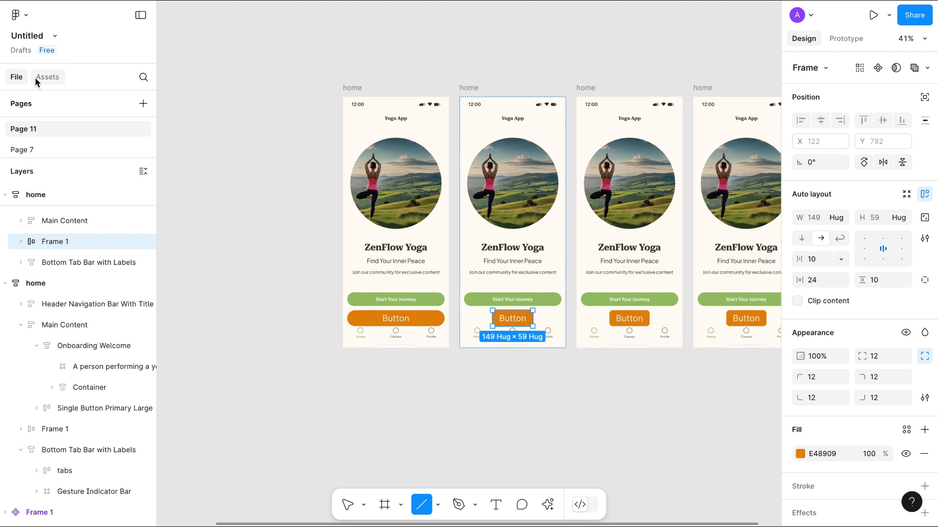
Step: Place an instance of the button component from the file's assets on the empty canvas beside the first home screen
left_click(34, 78)
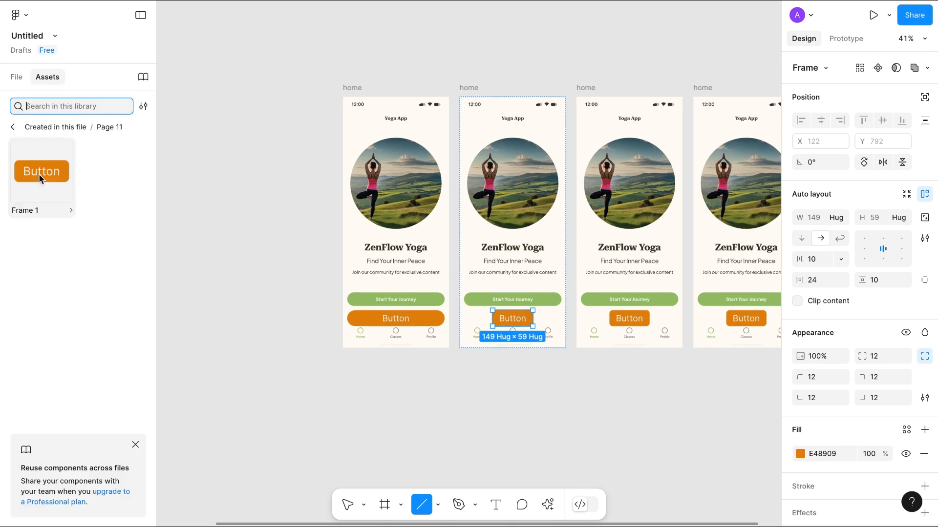
left_click_drag(39, 174, 246, 195)
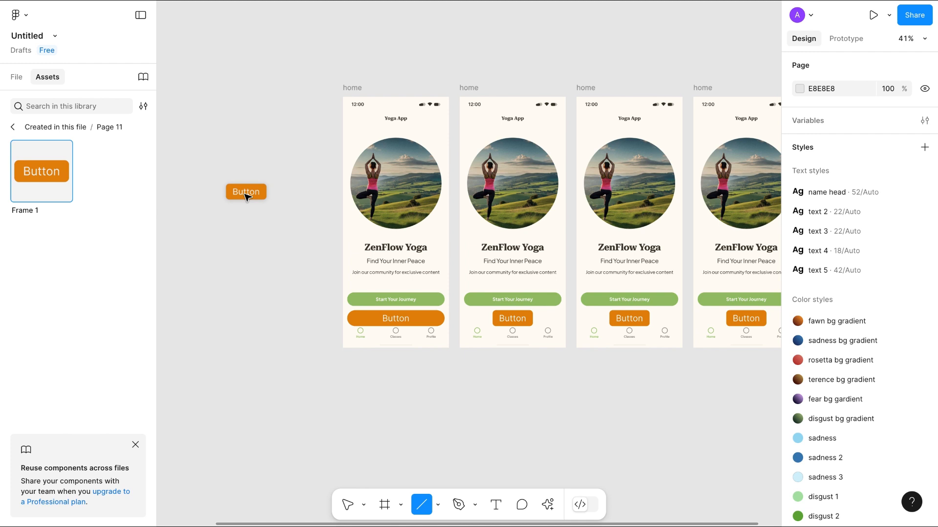
scroll(291, 236, "left", 1)
scroll(291, 236, "left", 5)
scroll(291, 237, "up", 1)
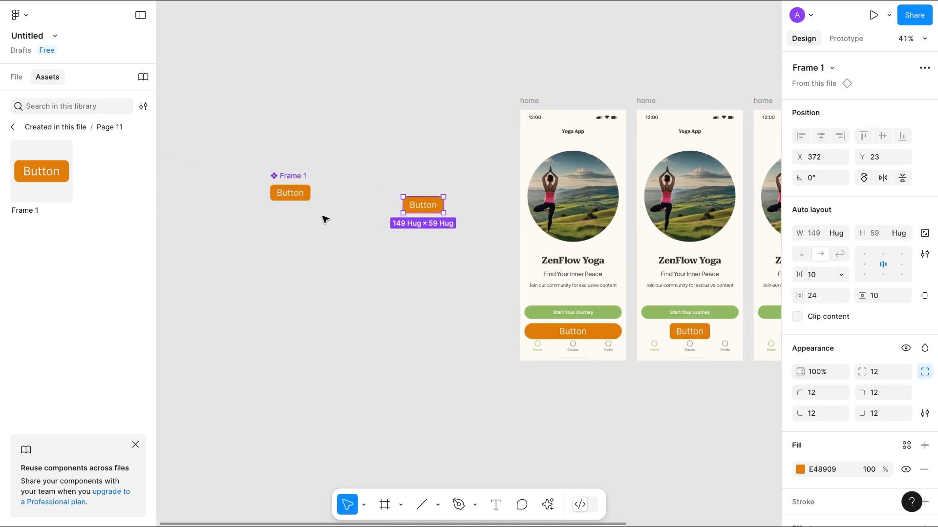
Step: Compare the main button component with its new instance on the canvas and in the layer list
left_click(17, 77)
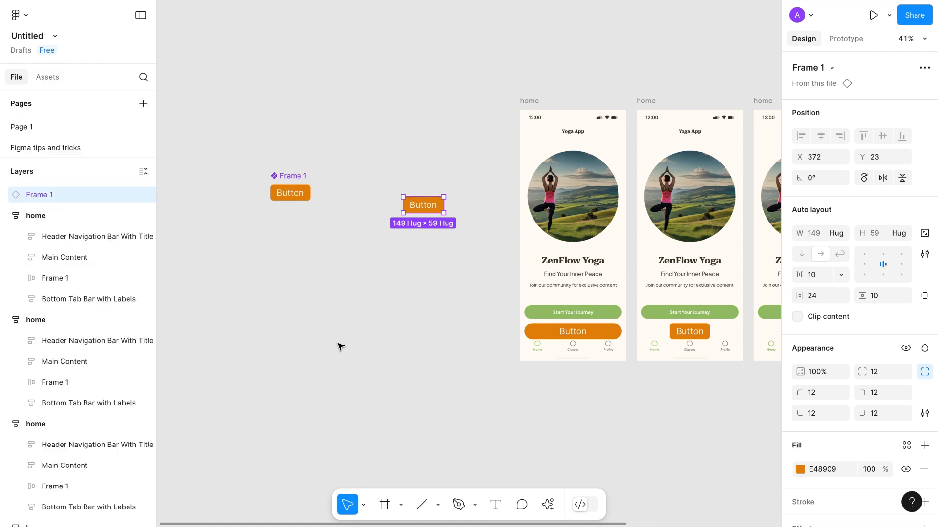
left_click(294, 177)
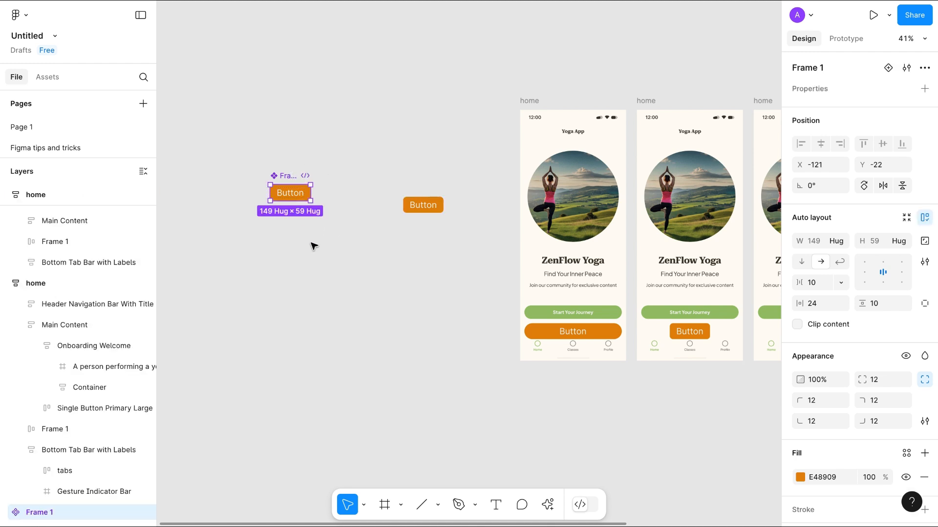
left_click(423, 207)
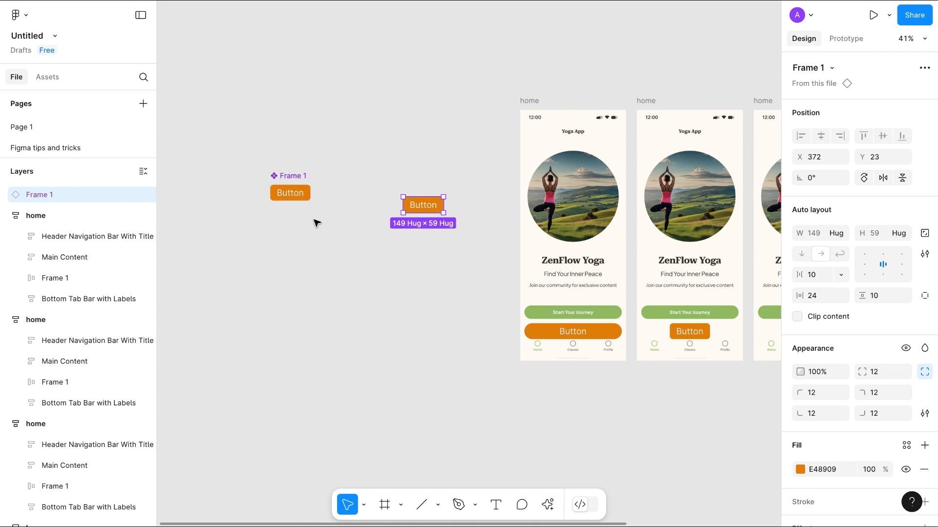
scroll(316, 220, "up", 5)
scroll(315, 223, "up", 3)
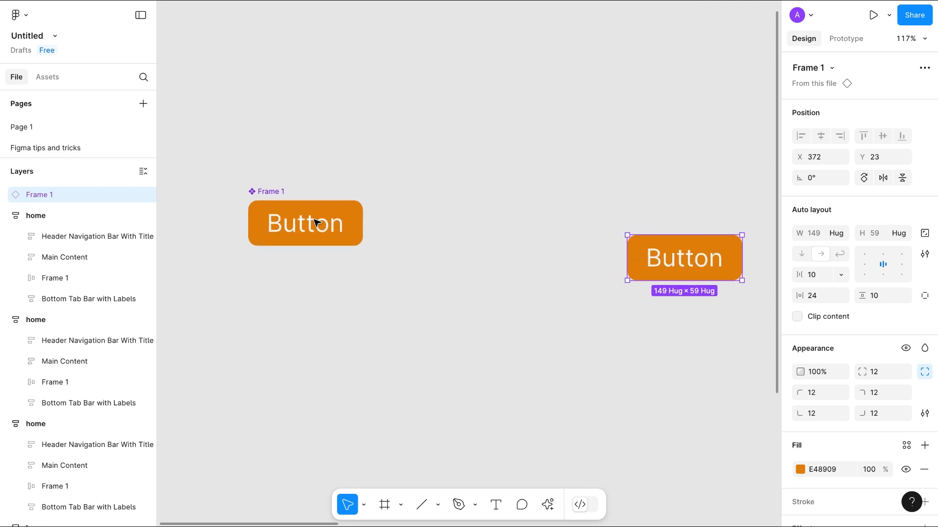
scroll(627, 306, "right", 3)
scroll(628, 307, "down", 1)
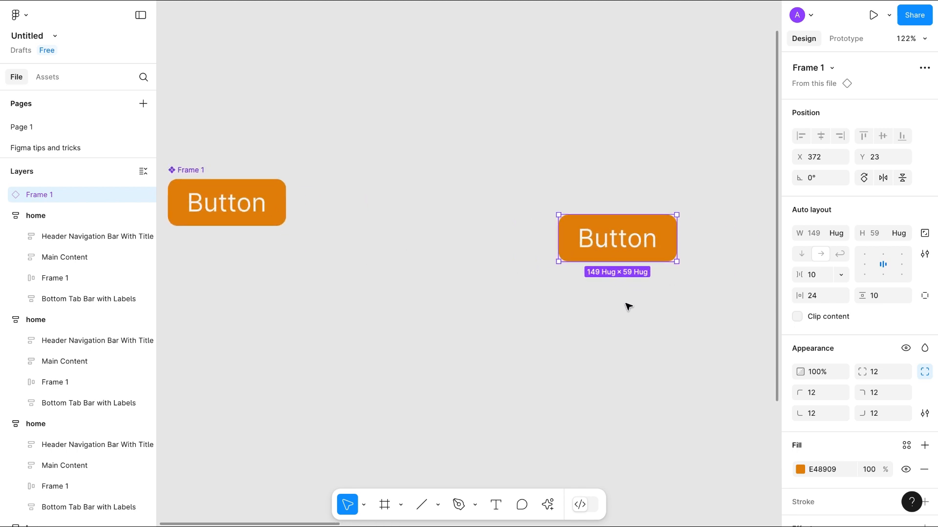
Step: Move the button instance into the first home screen below Start Your Journey and delete the widened orange button there
scroll(637, 244, "down", 3)
scroll(636, 248, "down", 1)
scroll(637, 247, "right", 7)
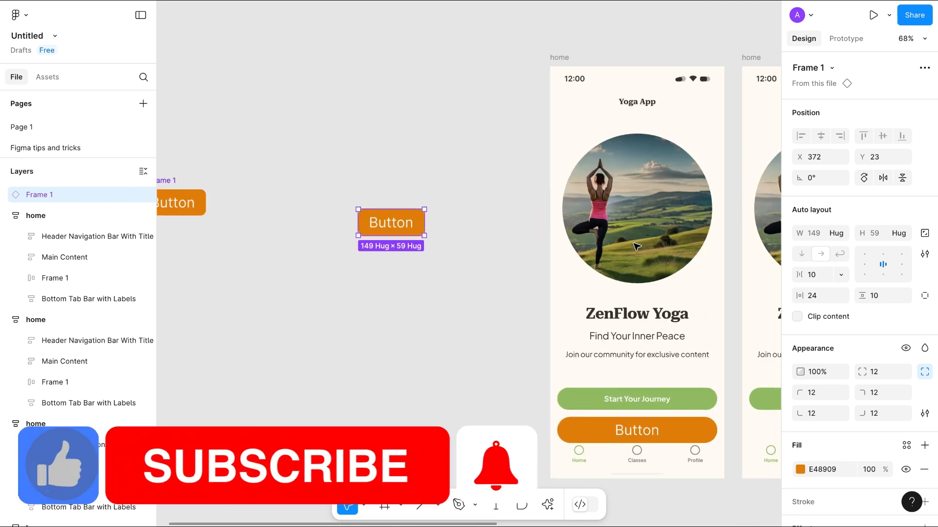
scroll(636, 247, "down", 1)
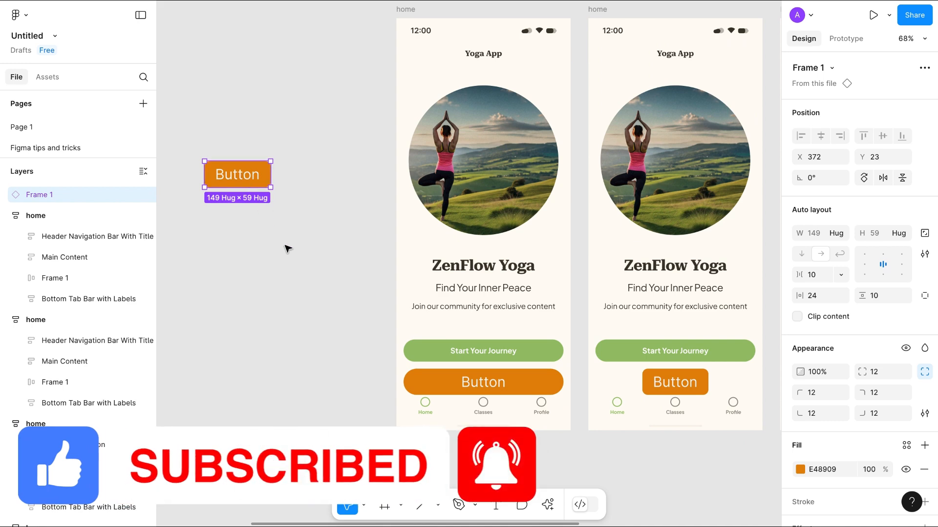
scroll(287, 247, "right", 1)
scroll(287, 247, "down", 1)
left_click(214, 160)
left_click_drag(214, 160, 482, 365)
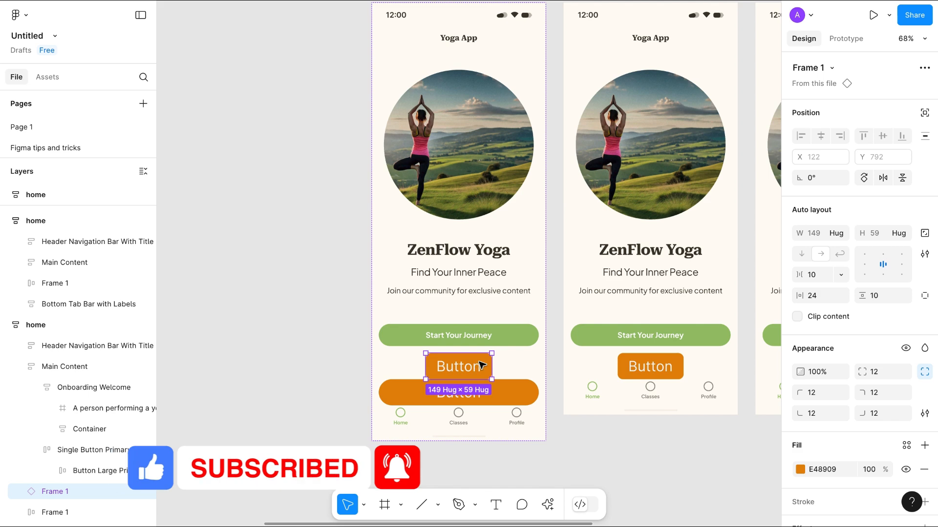
left_click(506, 398)
key("Delete")
Step: Replace the plain orange buttons in the other three home screens with copies of the first screen's button instance
scroll(506, 398, "right", 2)
scroll(506, 397, "down", 1)
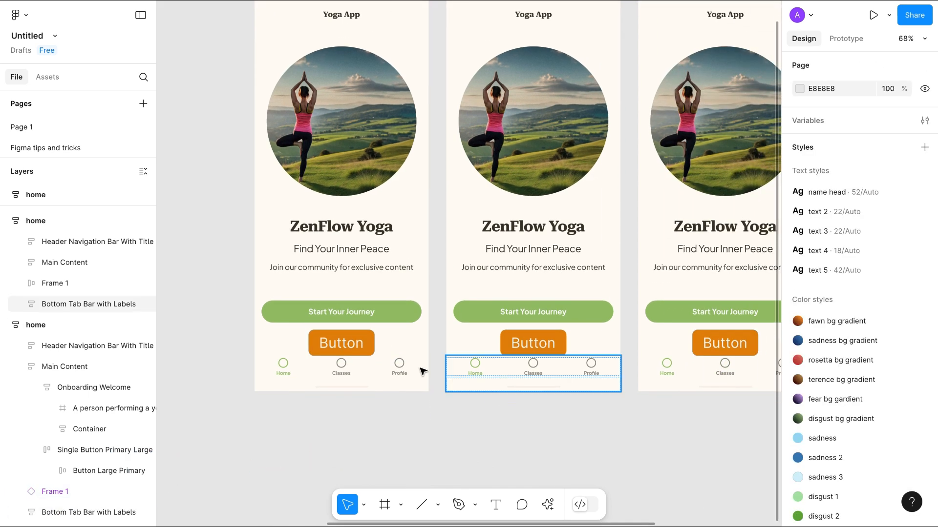
left_click(360, 346)
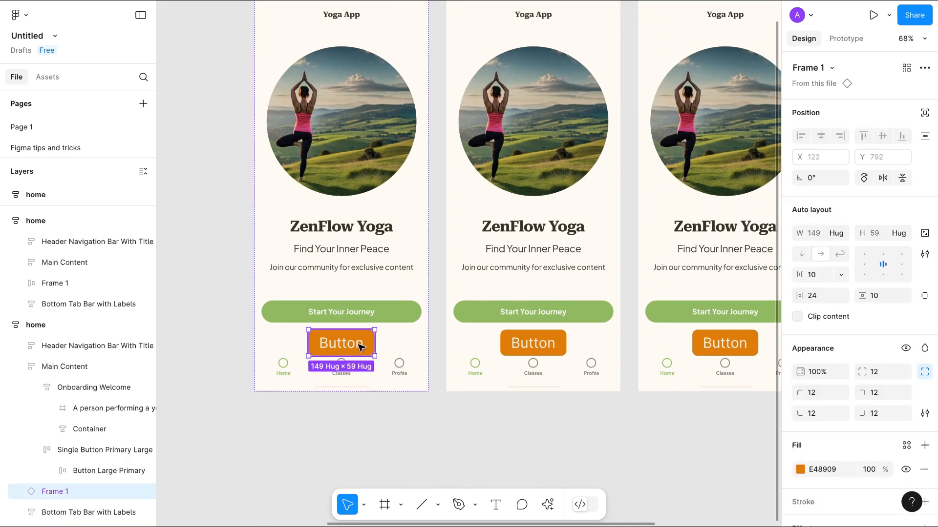
left_click(534, 348)
scroll(533, 347, "right", 4)
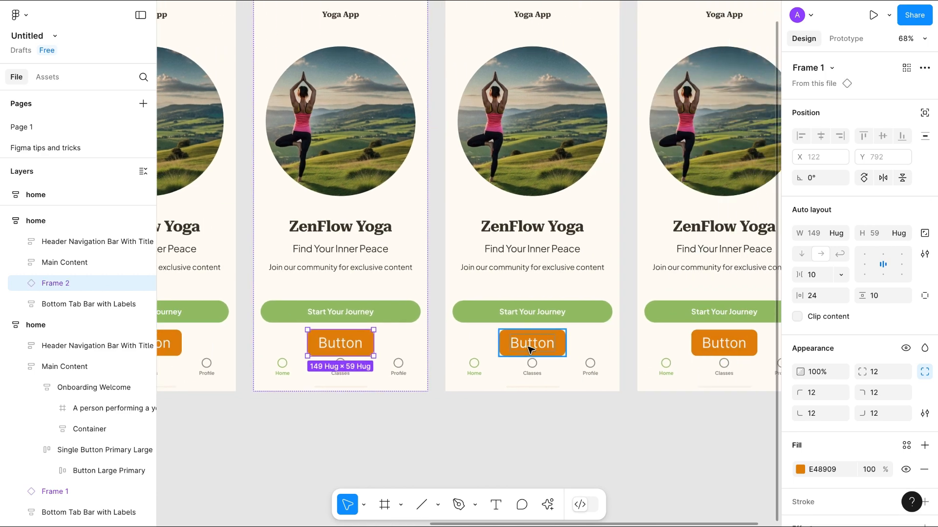
left_click(523, 344)
key("ctrl+shift+r")
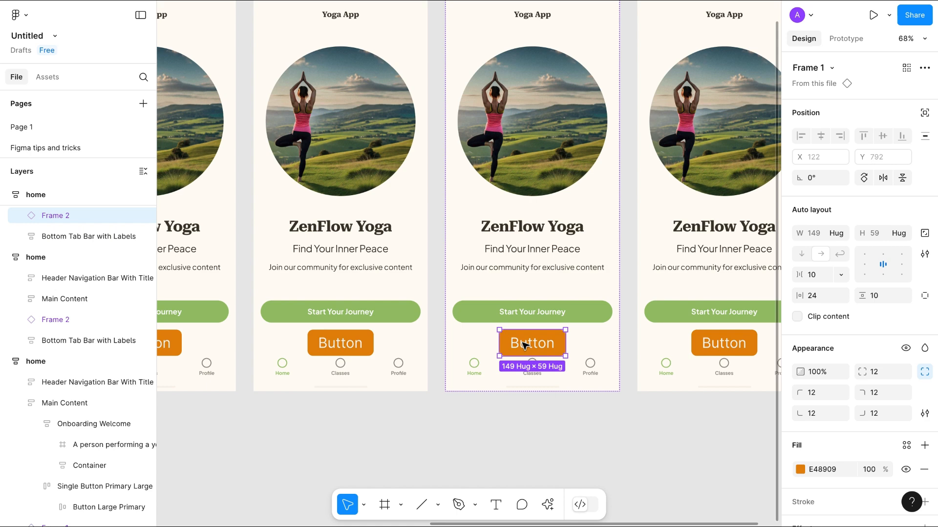
left_click(726, 351)
key("ctrl+shift+r")
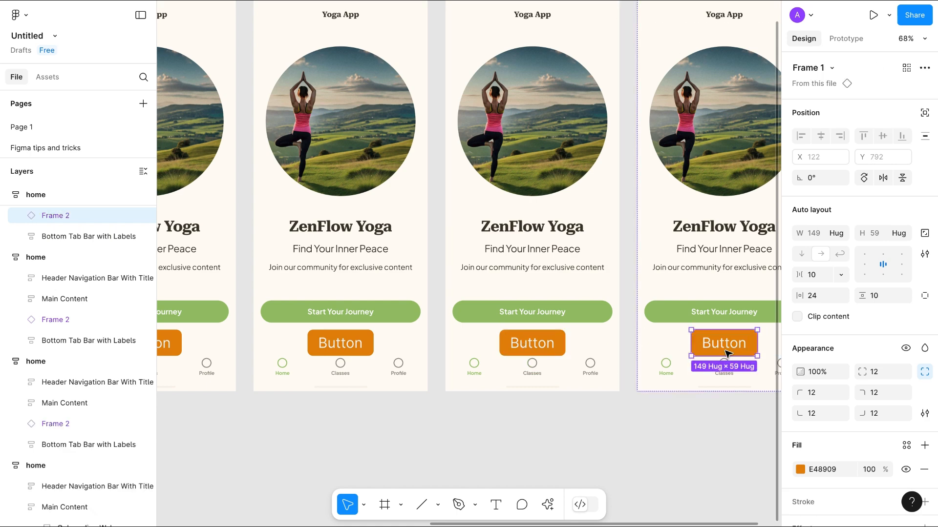
Step: Review the button instances in the layer list and across all four home screens alongside the main component
scroll(435, 409, "down", 5)
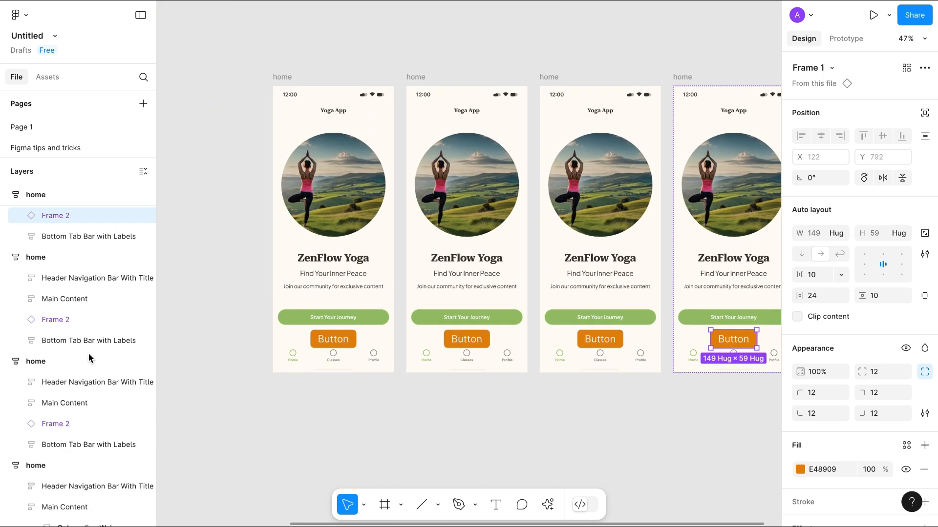
scroll(56, 314, "down", 2)
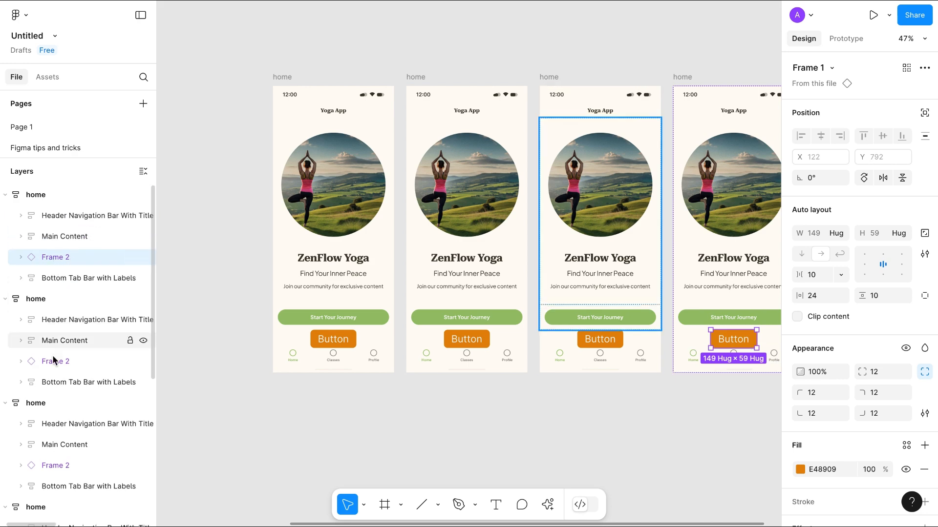
scroll(59, 364, "down", 5)
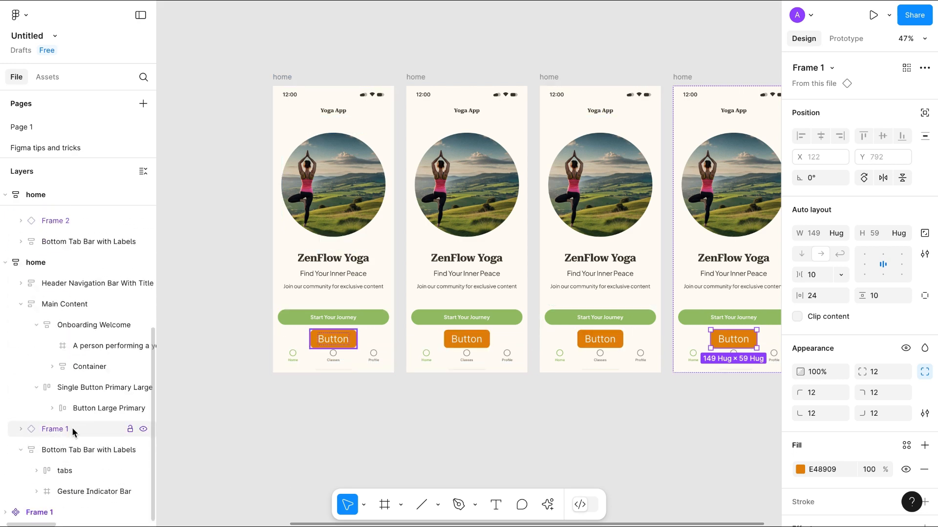
scroll(503, 475, "right", 1)
scroll(503, 475, "down", 5)
scroll(503, 476, "up", 5)
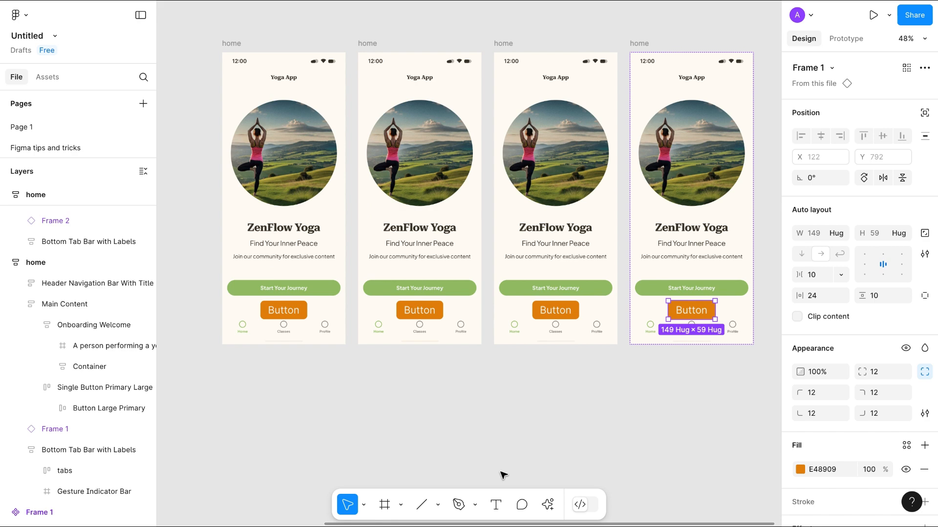
scroll(503, 475, "left", 5)
scroll(503, 474, "up", 1)
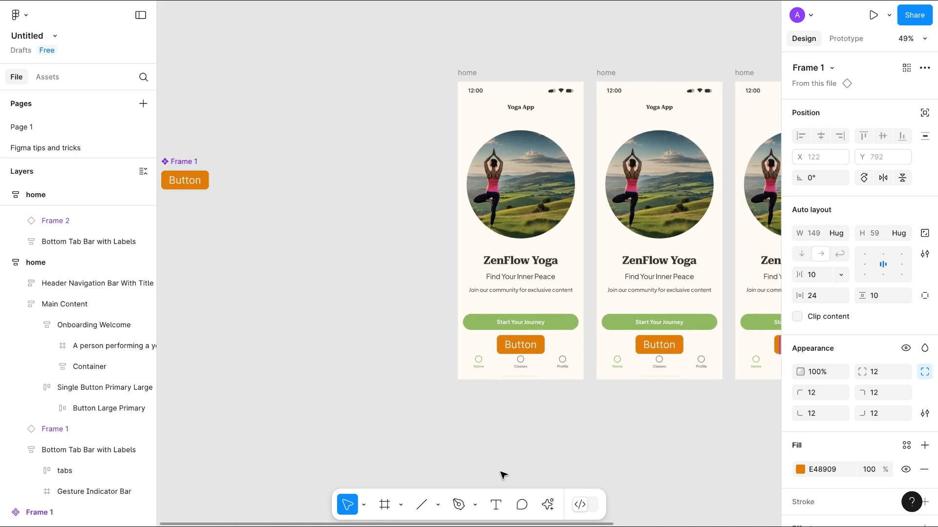
scroll(365, 308, "down", 3)
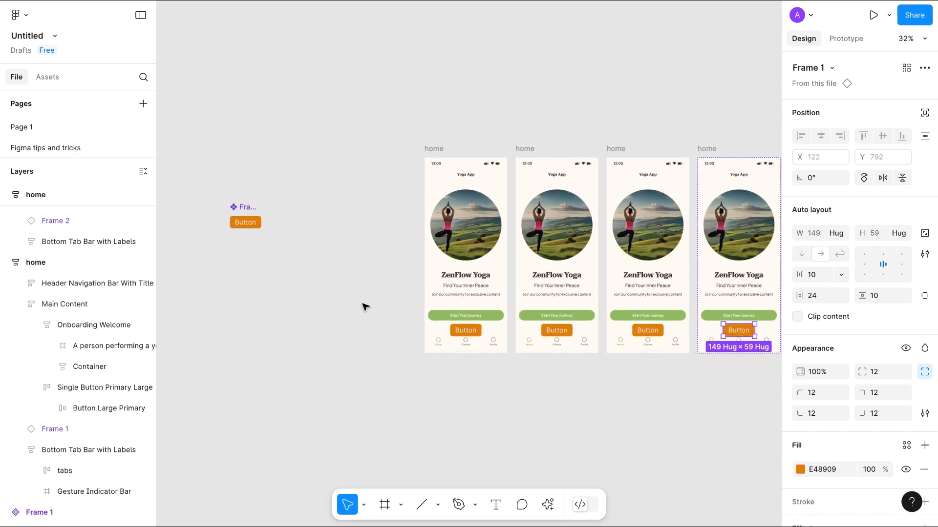
Step: Move the main button component nearer the home screens, widen it to 360, and set its label's font size to 22
left_click_drag(237, 207, 392, 223)
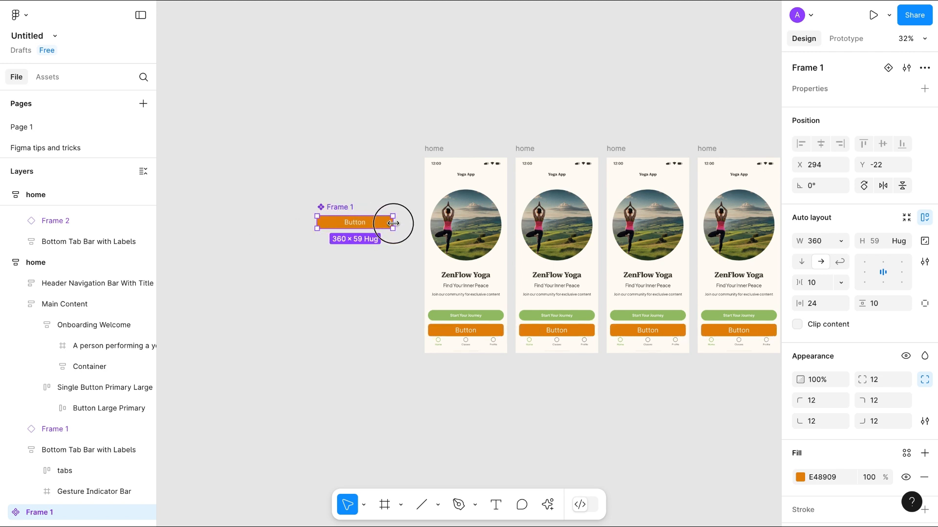
scroll(425, 352, "right", 2)
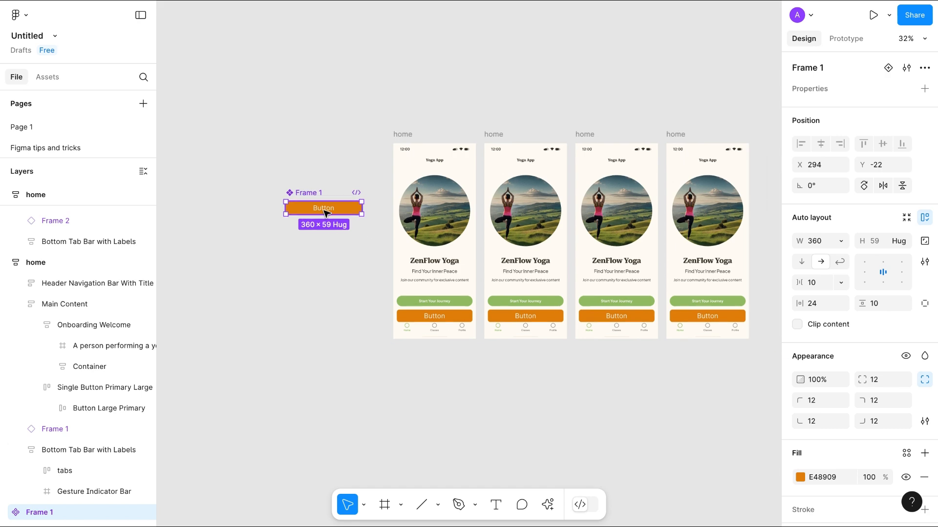
scroll(326, 213, "up", 3)
scroll(324, 212, "right", 2)
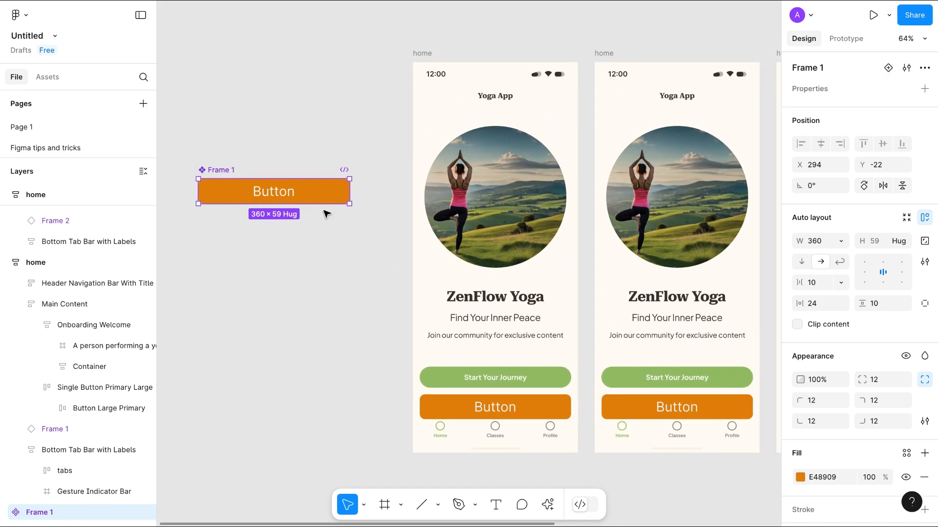
double_click(279, 193)
left_click(866, 399)
type("2")
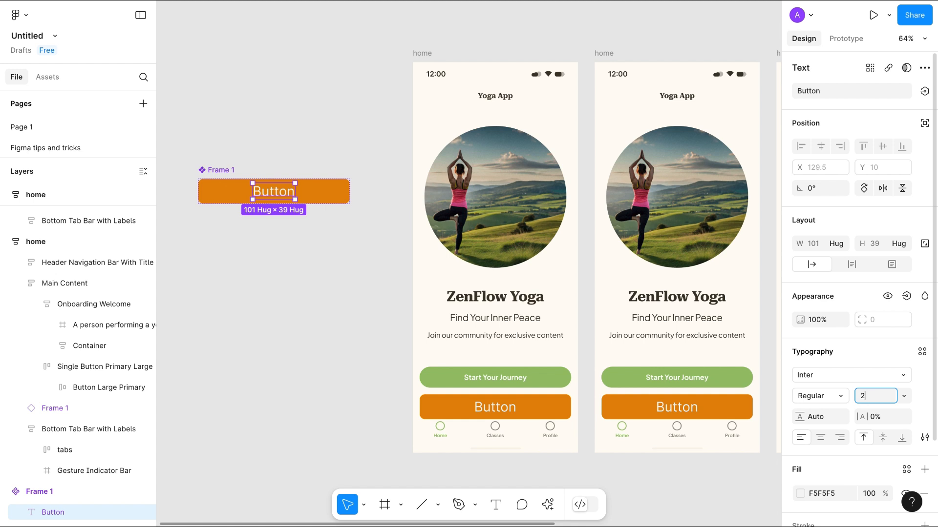
type("2")
key("Return")
scroll(579, 324, "down", 4)
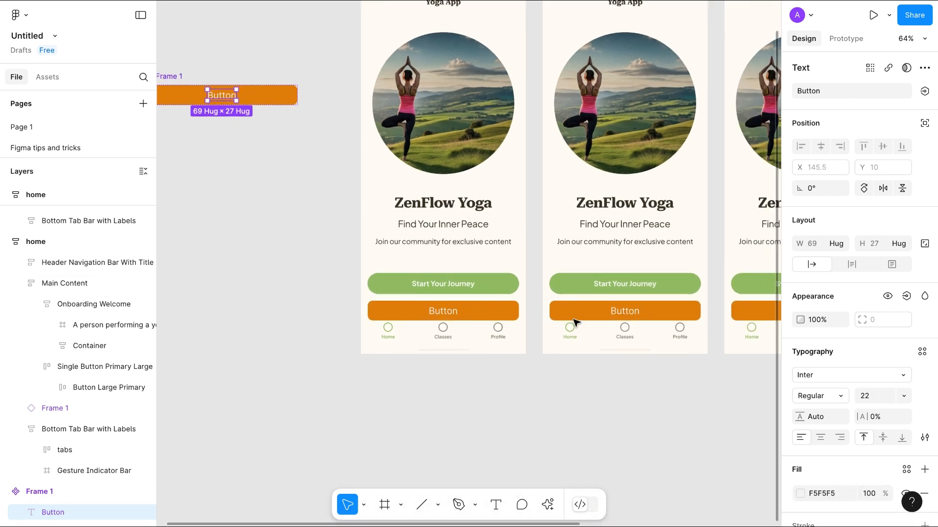
scroll(713, 366, "right", 5)
scroll(713, 367, "up", 2)
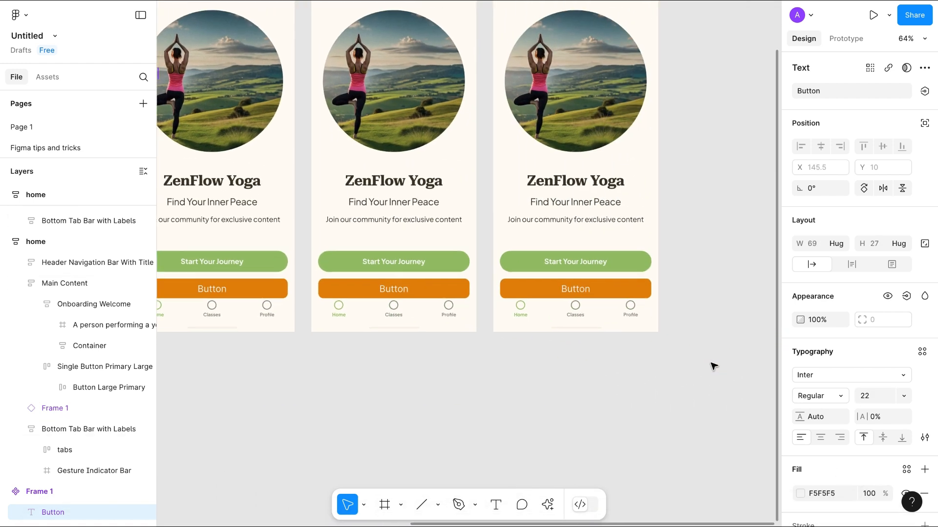
Step: Set the main button component's corner radius to 40
scroll(713, 366, "left", 2)
scroll(713, 367, "left", 3)
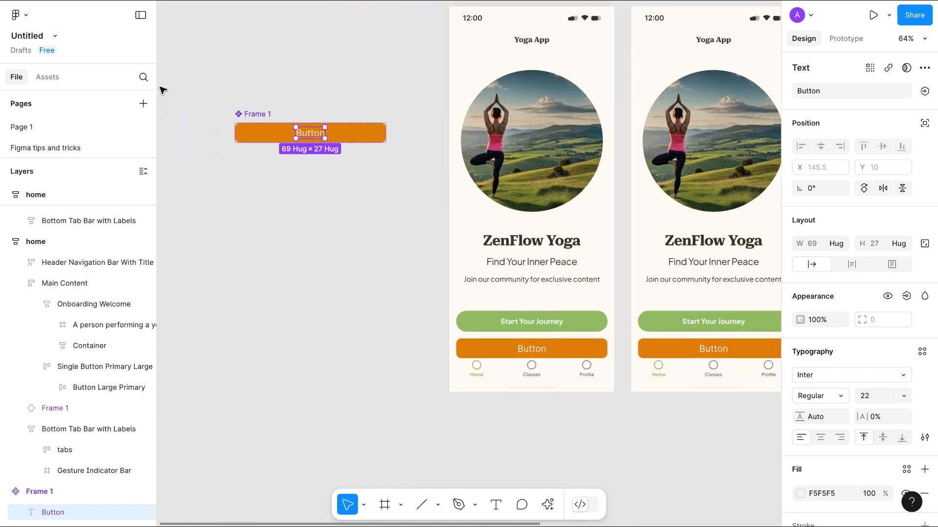
left_click(256, 132)
left_click(876, 384)
type("40")
key("Return")
scroll(496, 335, "right", 5)
scroll(496, 337, "down", 3)
scroll(496, 346, "down", 2)
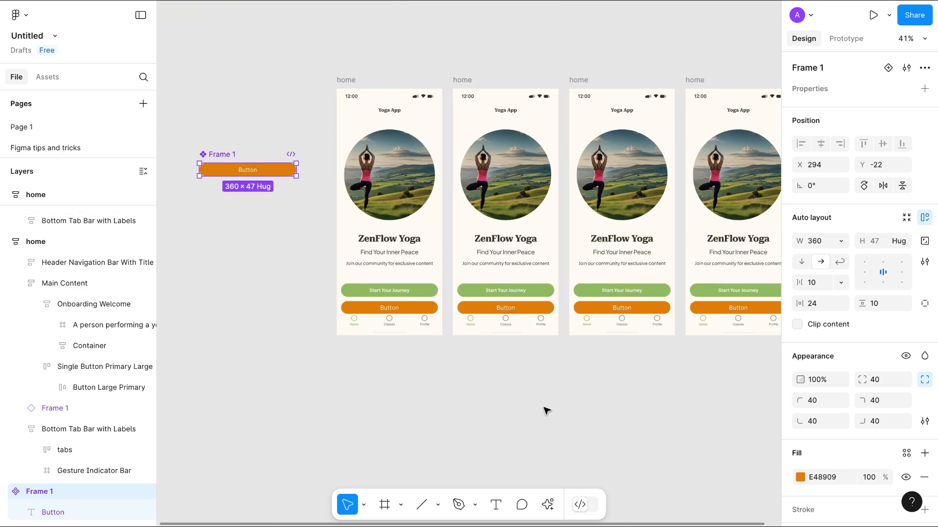
Step: Change the fill of the button instance in the second home screen to blue 0976E4
left_click(530, 312)
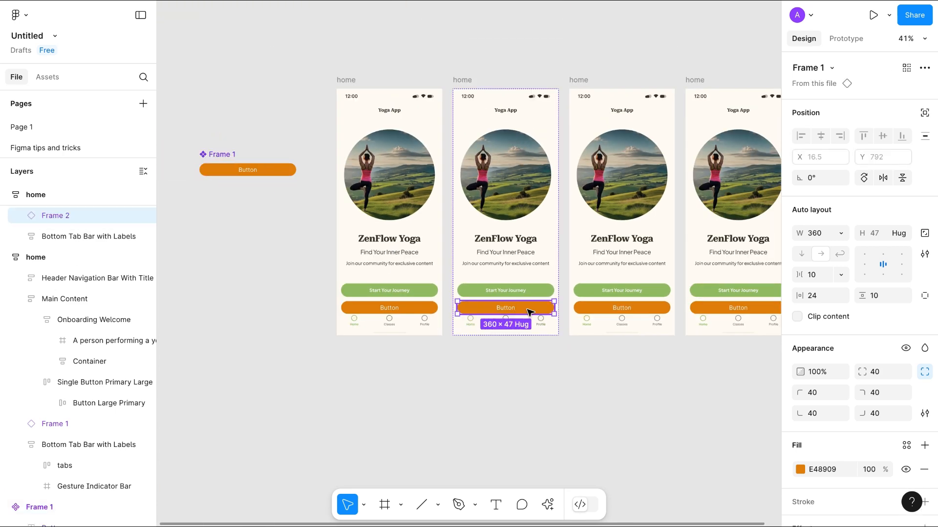
scroll(898, 389, "down", 2)
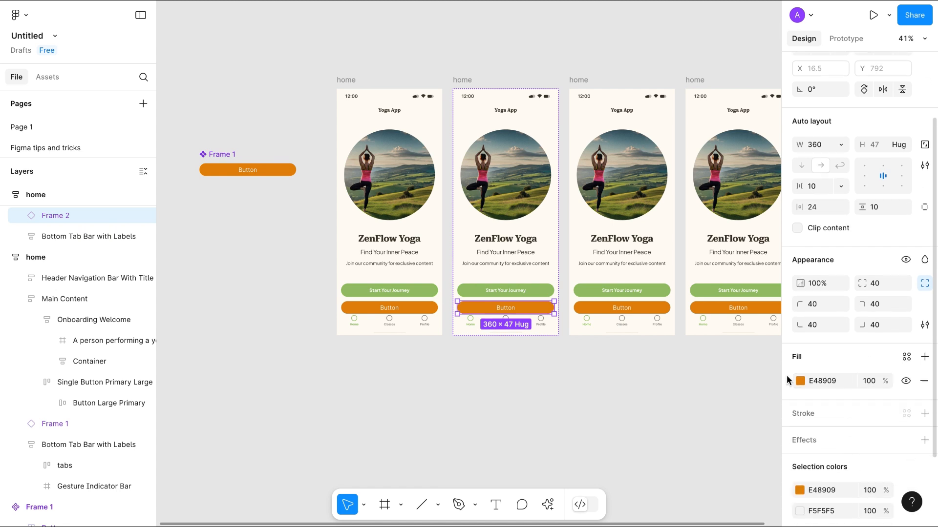
left_click(799, 381)
left_click_drag(681, 391, 727, 390)
left_click(521, 383)
Step: Set the main button component's fill to the page's green 9AC26B
scroll(544, 442, "down", 2)
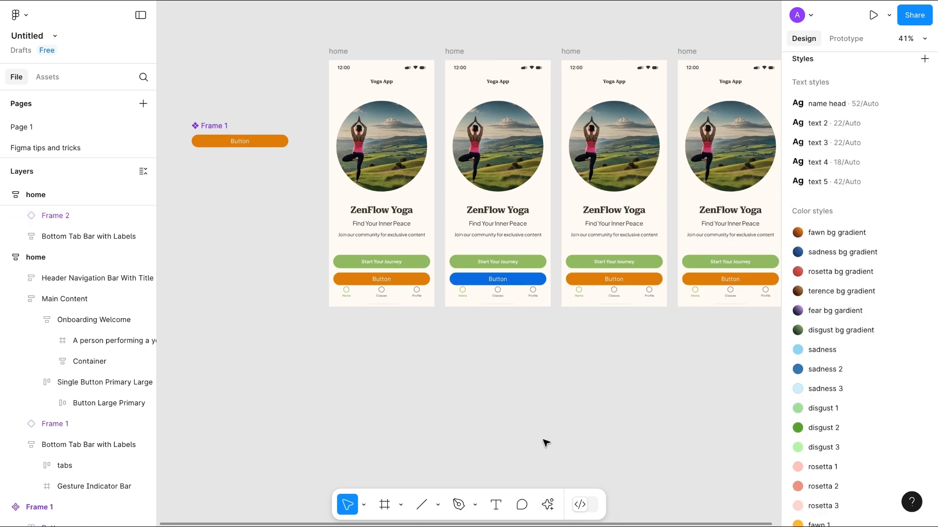
scroll(544, 448, "down", 1)
left_click(273, 201)
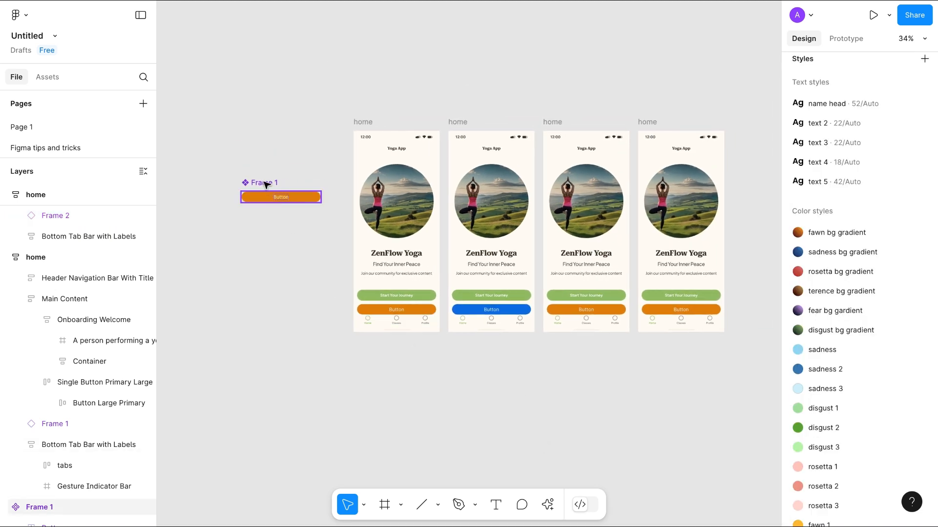
left_click(800, 388)
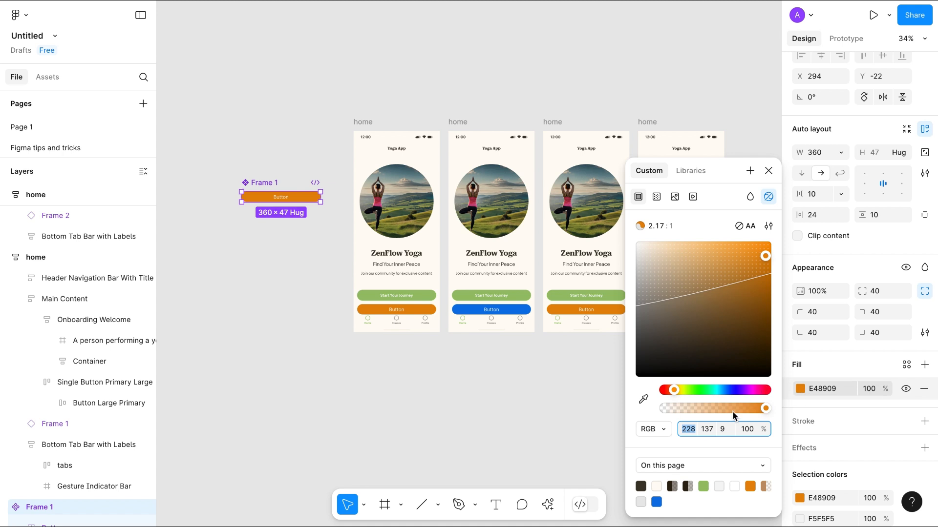
left_click(703, 486)
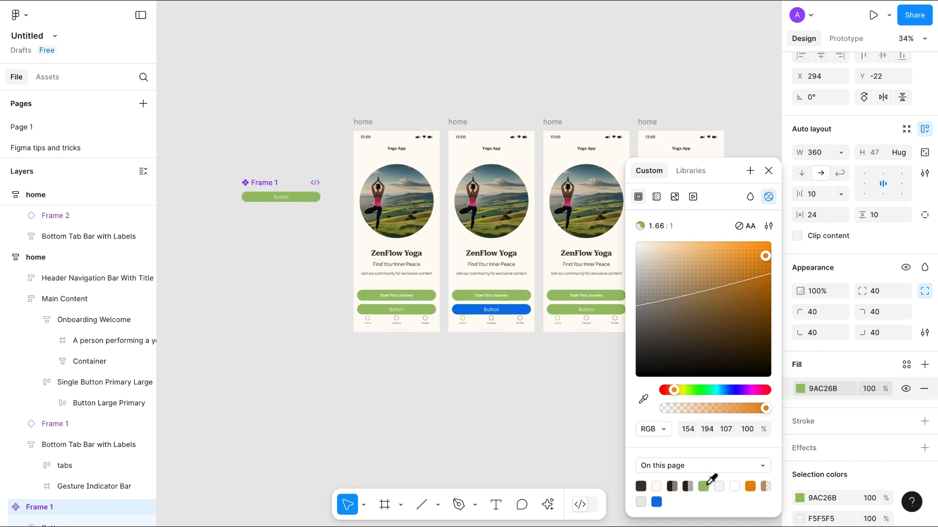
scroll(523, 440, "right", 3)
scroll(523, 439, "down", 2)
left_click(769, 171)
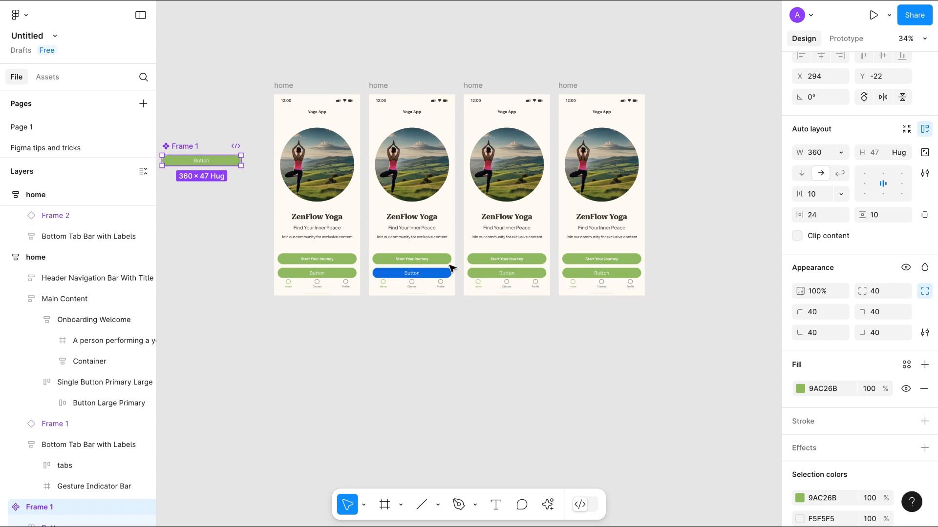
Step: Detach the blue button instance in the second home screen from its main component
scroll(471, 424, "left", 2)
scroll(471, 424, "up", 1)
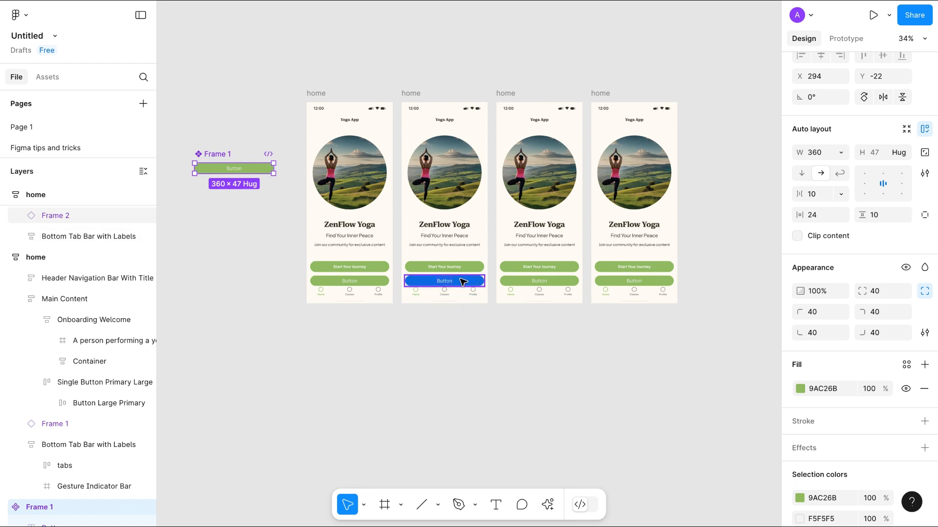
scroll(473, 352, "up", 2)
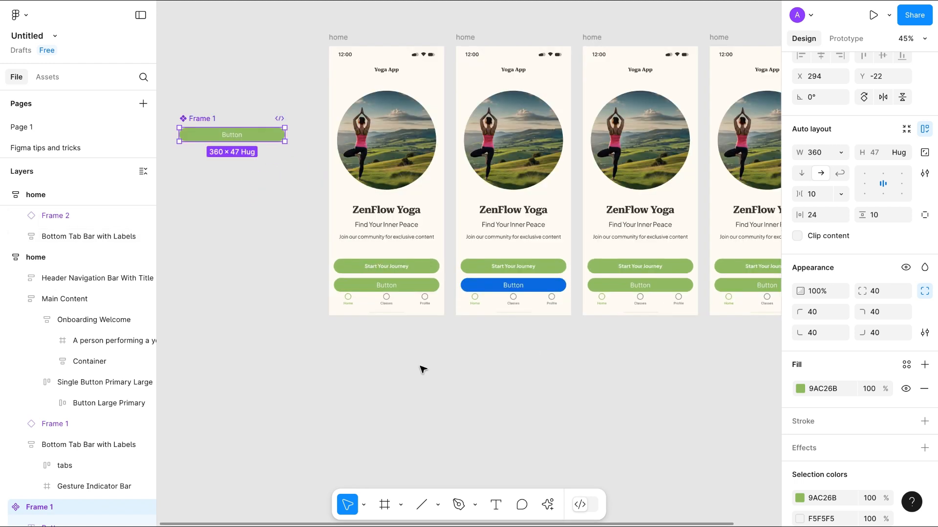
left_click(530, 287)
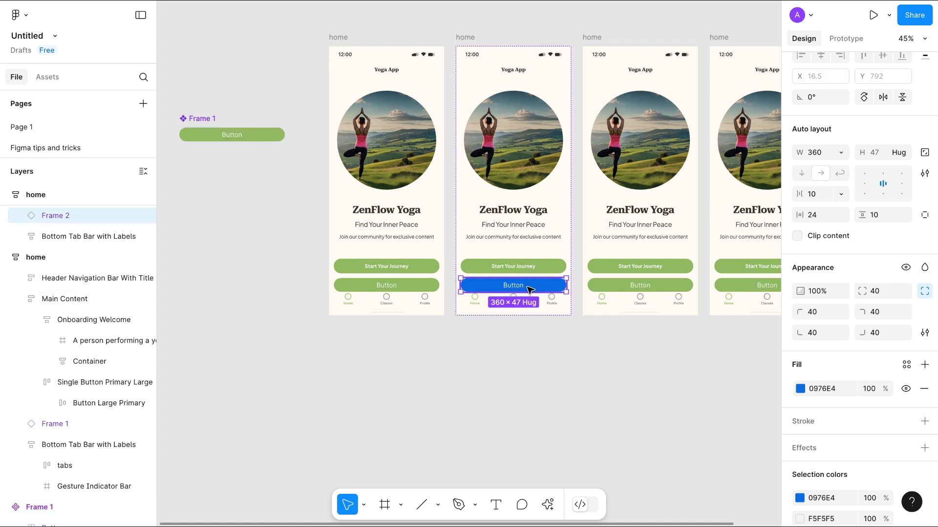
scroll(524, 289, "up", 1)
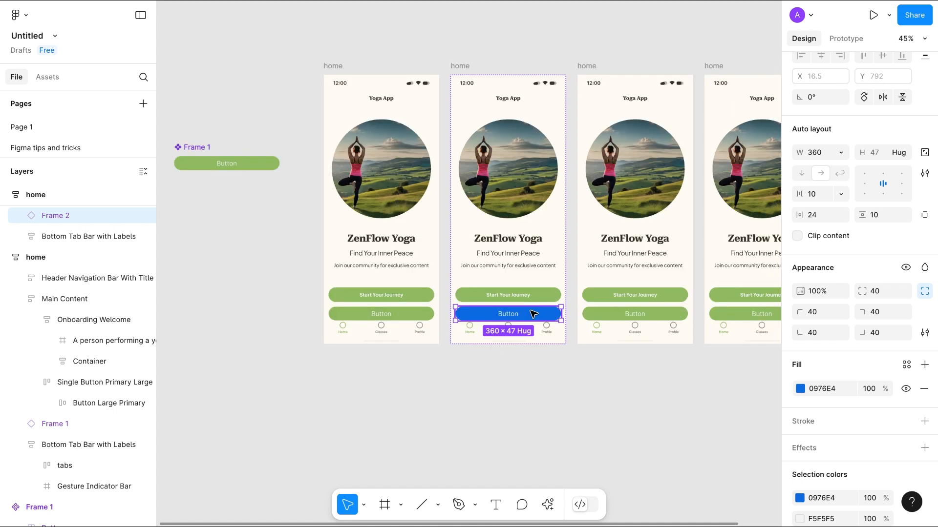
scroll(864, 122, "up", 3)
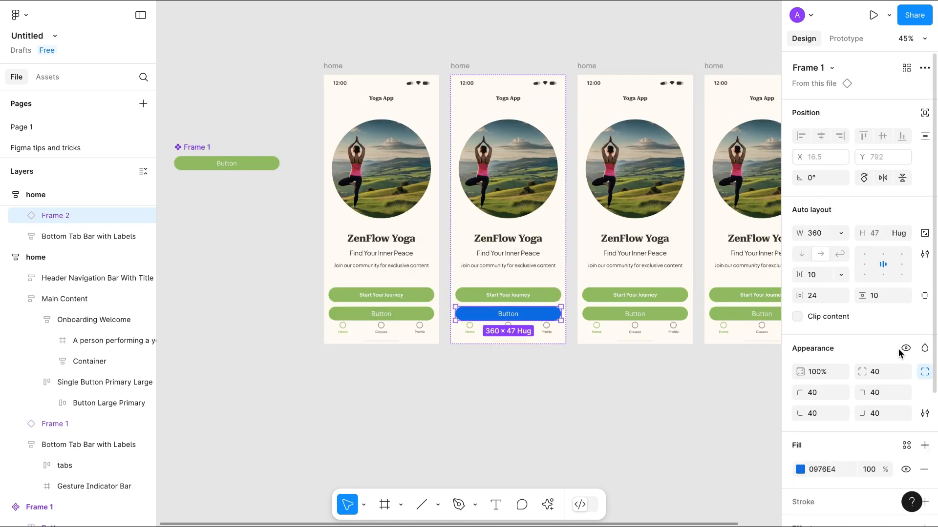
left_click(504, 359)
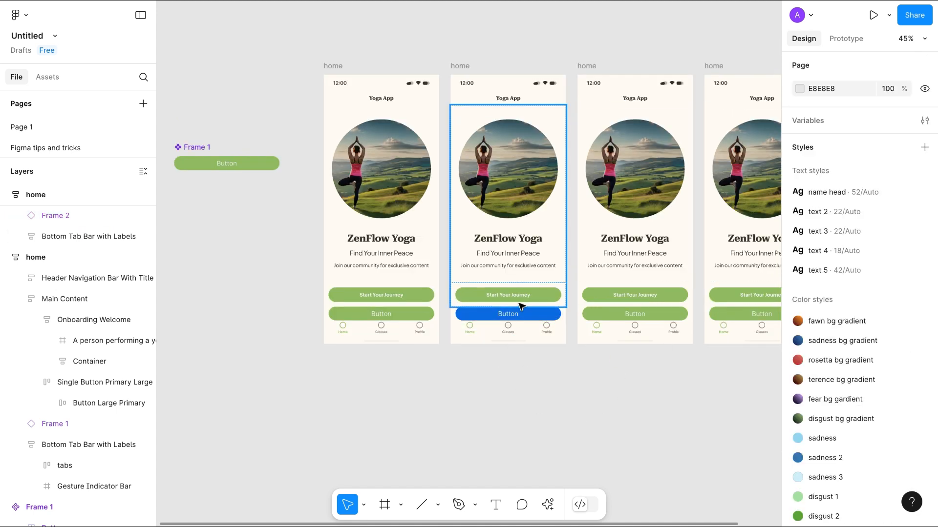
left_click(508, 313)
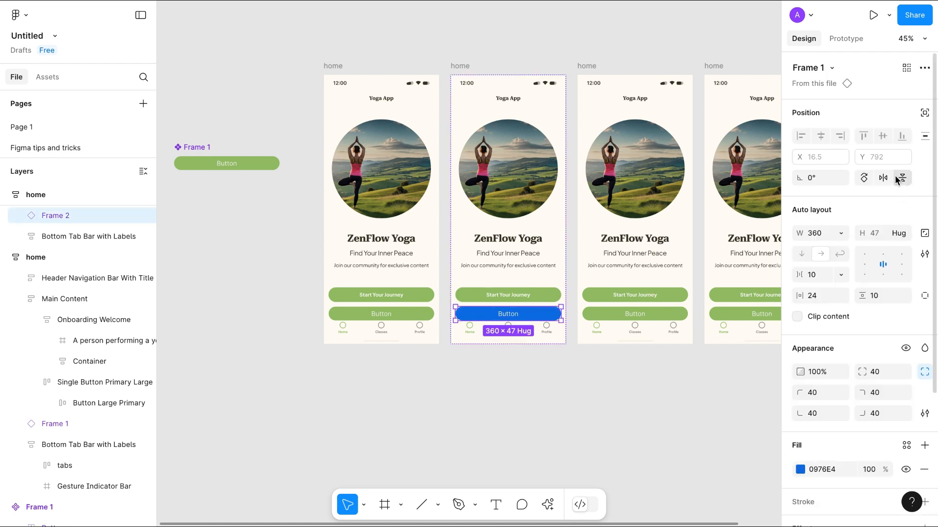
left_click(924, 68)
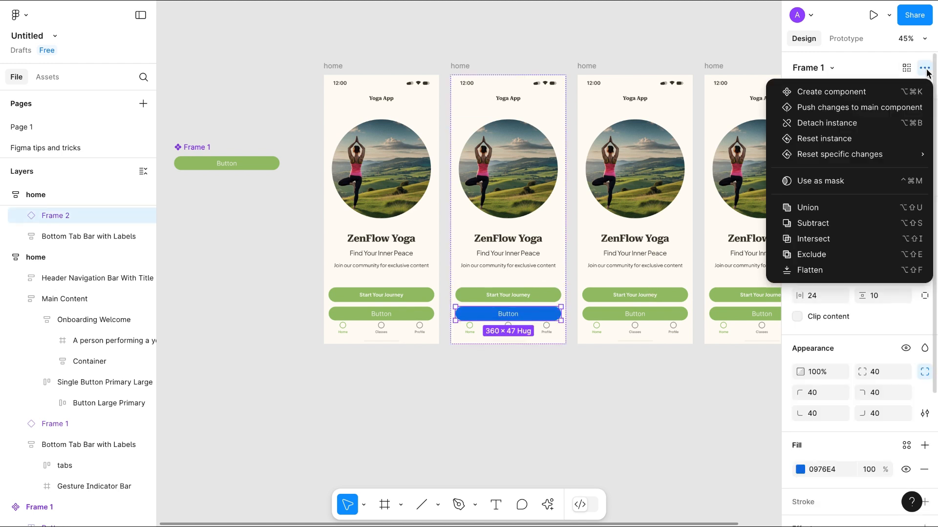
left_click(826, 125)
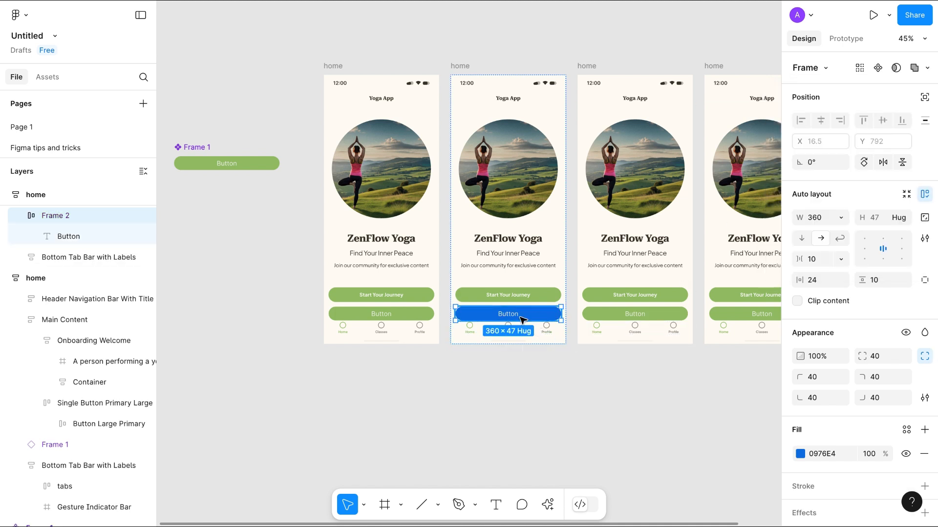
Step: Change the main button component's label text to "Conatct" and compare the buttons in all four home screens
left_click(199, 149)
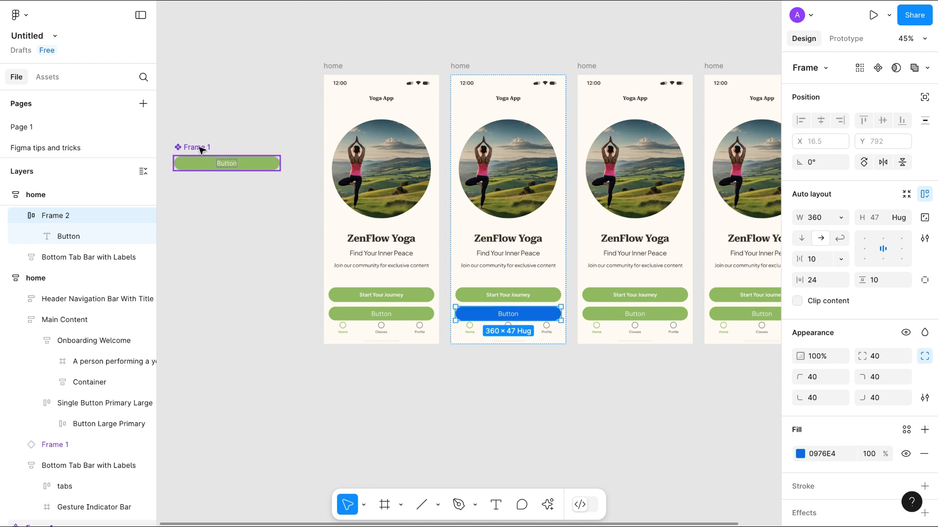
left_click(228, 166)
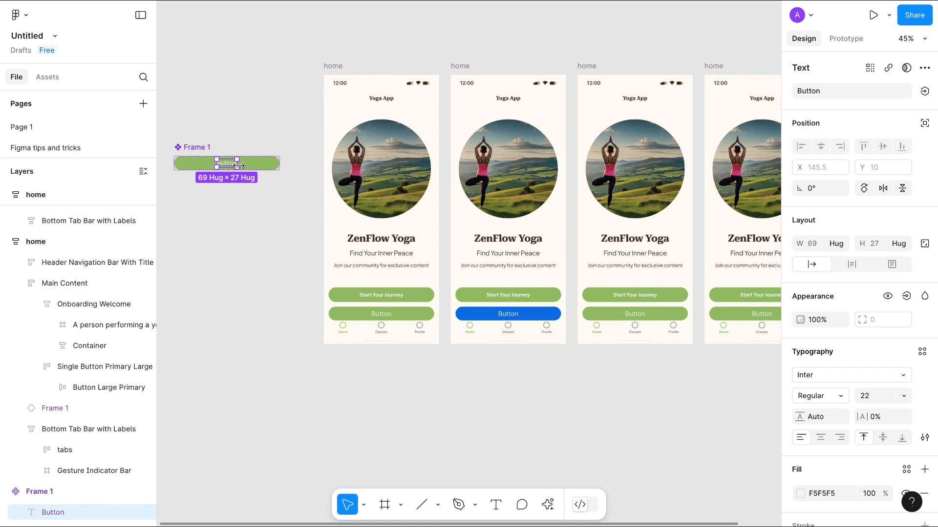
scroll(239, 165, "up", 5)
key("Return")
type("Conatct")
key("Escape")
scroll(342, 354, "down", 5)
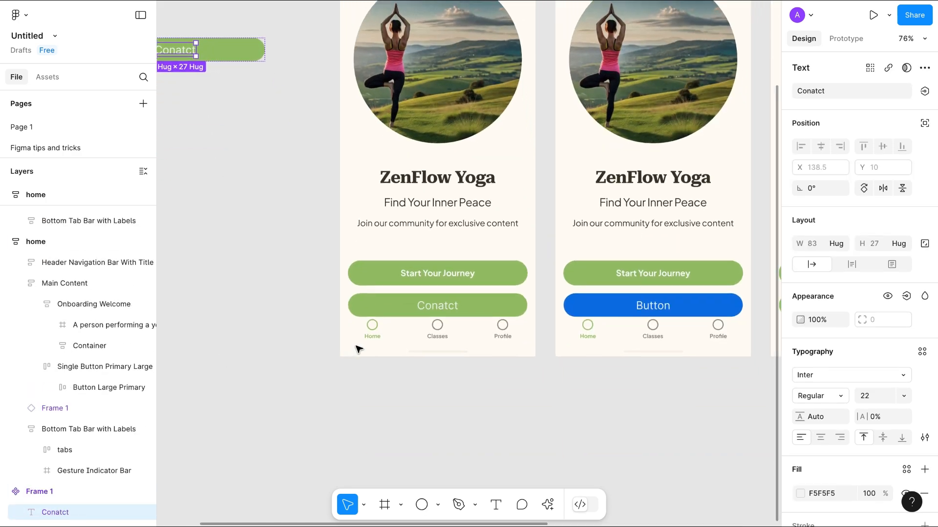
scroll(446, 310, "right", 8)
scroll(446, 310, "down", 2)
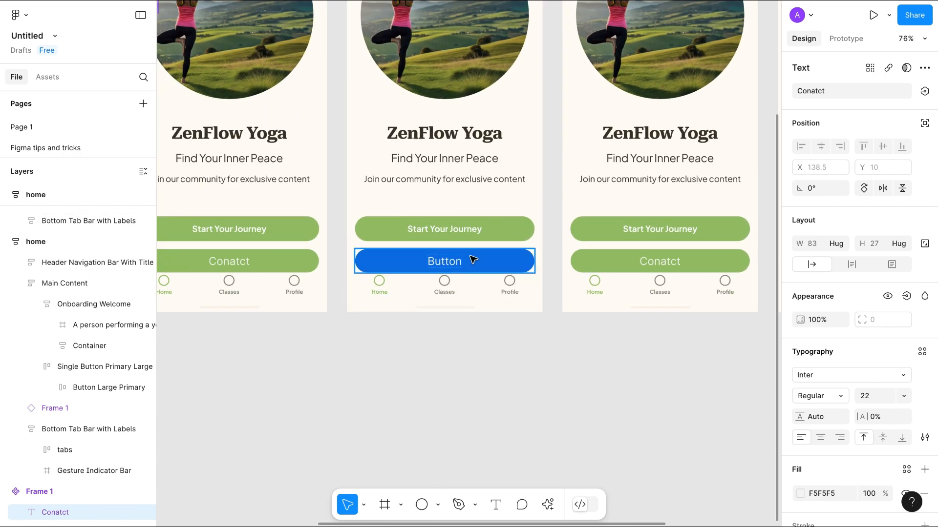
scroll(493, 351, "down", 5)
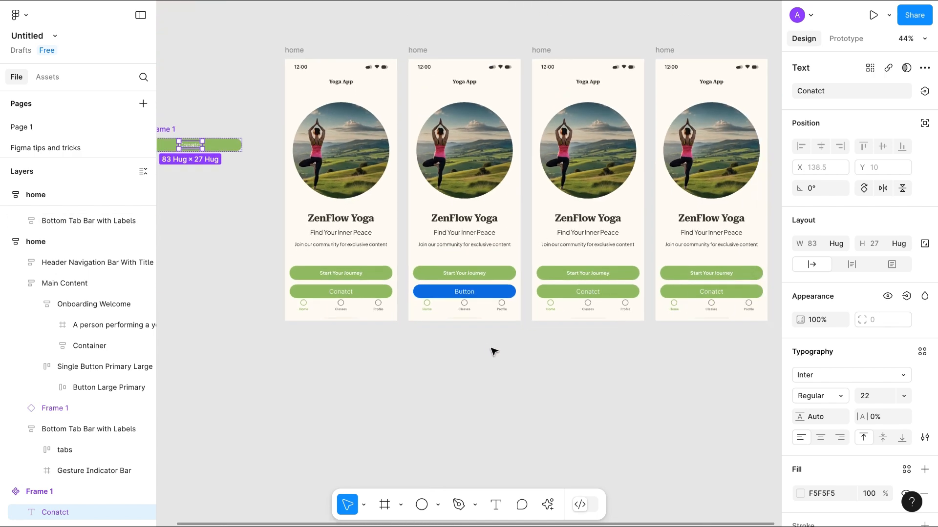
scroll(494, 352, "left", 2)
scroll(493, 352, "up", 1)
scroll(493, 351, "right", 1)
left_click(487, 399)
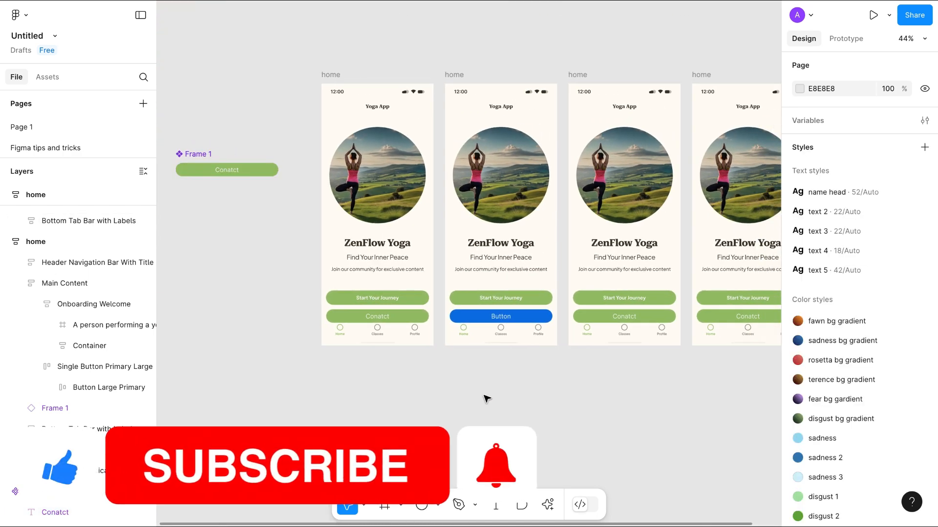
Step: Detach the green button instance in the third home screen from its main component
scroll(487, 399, "up", 4)
scroll(490, 362, "down", 2)
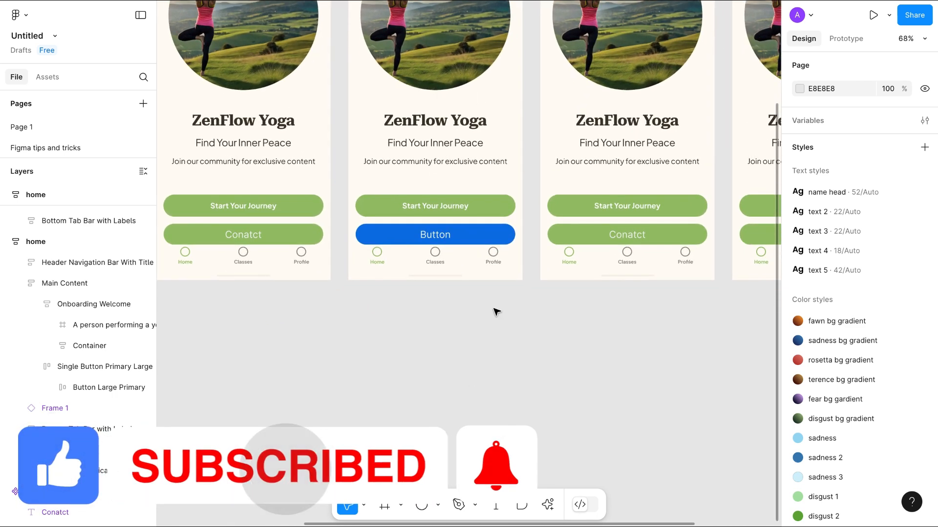
left_click(625, 234)
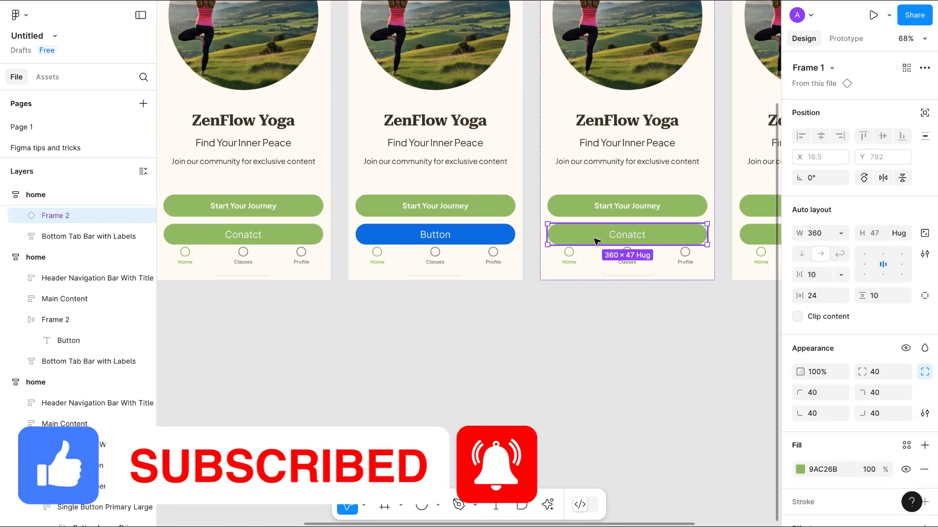
right_click(625, 235)
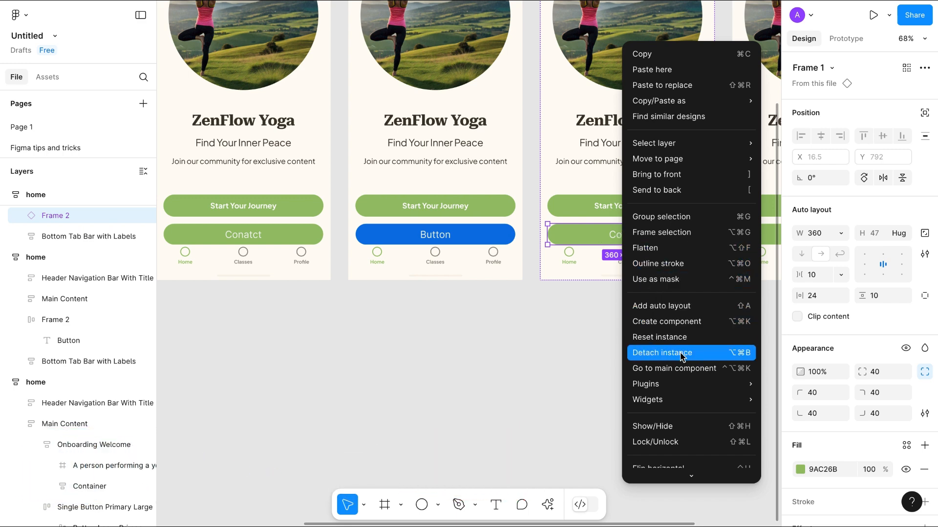
left_click(745, 358)
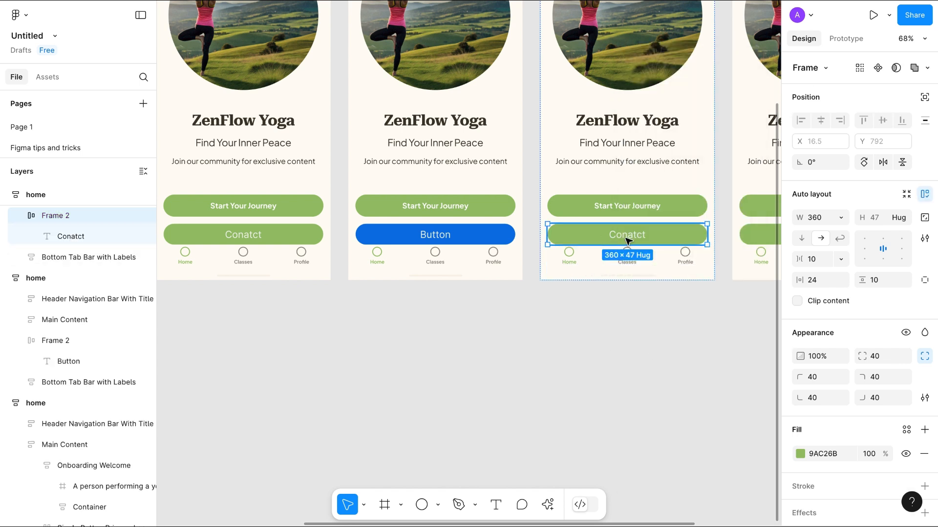
scroll(551, 335, "left", 10)
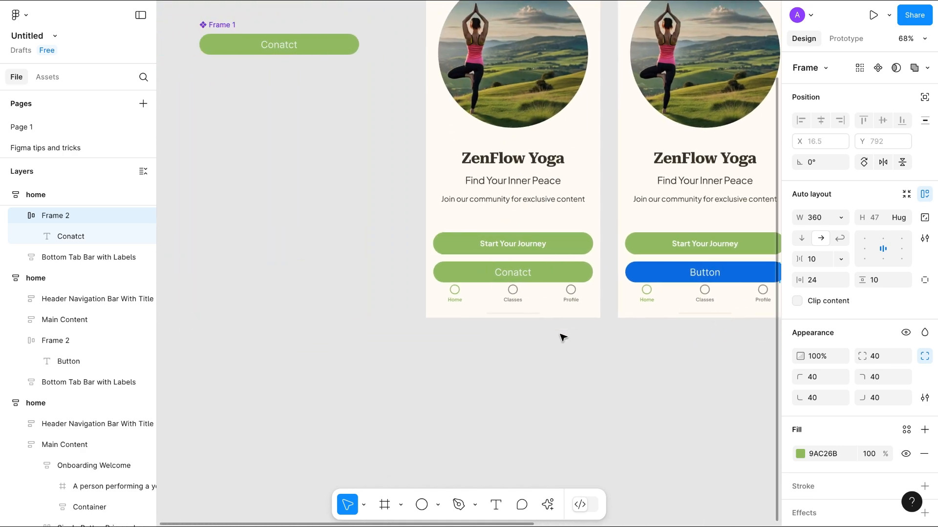
Step: Add a variant property to the main green button component
scroll(562, 337, "down", 3)
scroll(453, 360, "right", 10)
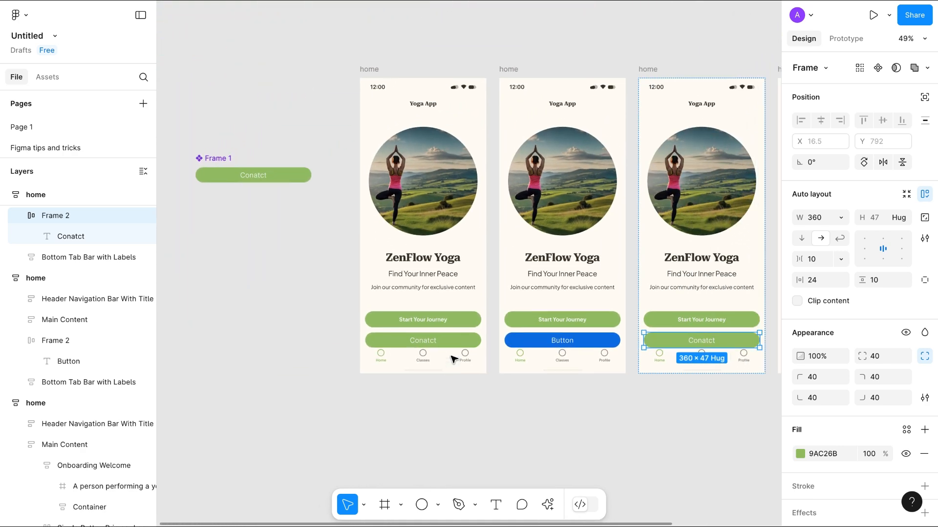
scroll(453, 360, "left", 8)
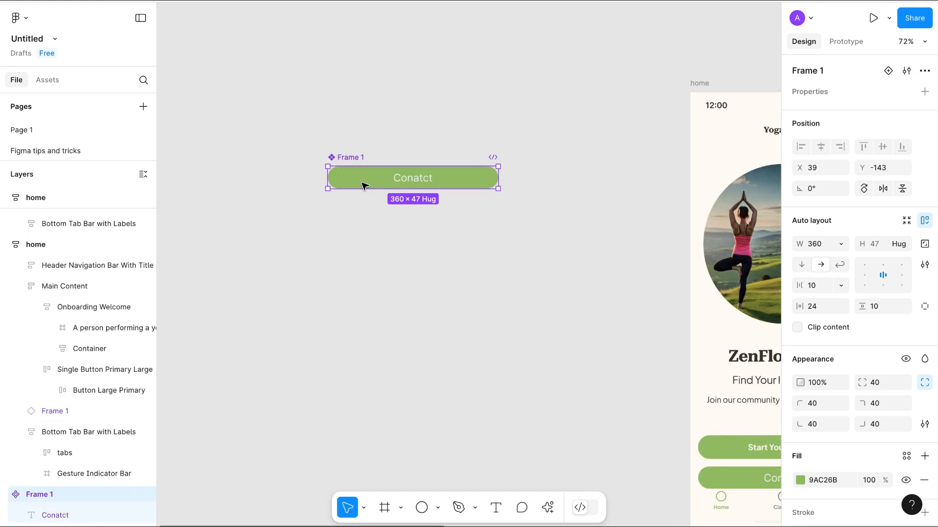
scroll(363, 184, "up", 4)
scroll(363, 184, "up", 2)
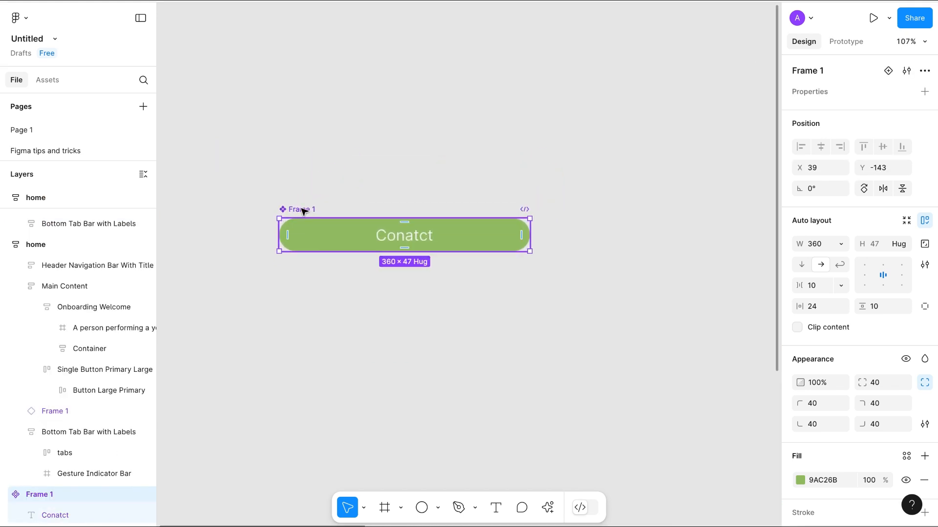
left_click(577, 294)
left_click(295, 211)
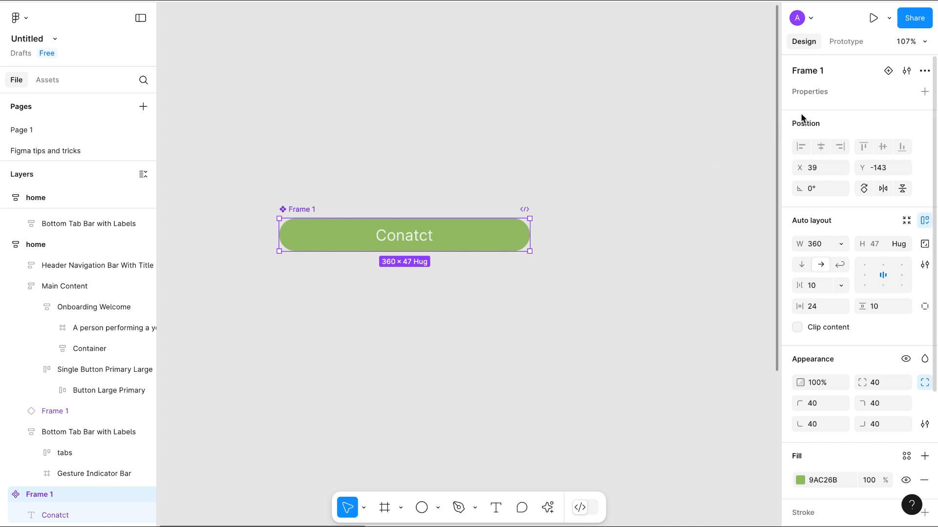
left_click(924, 93)
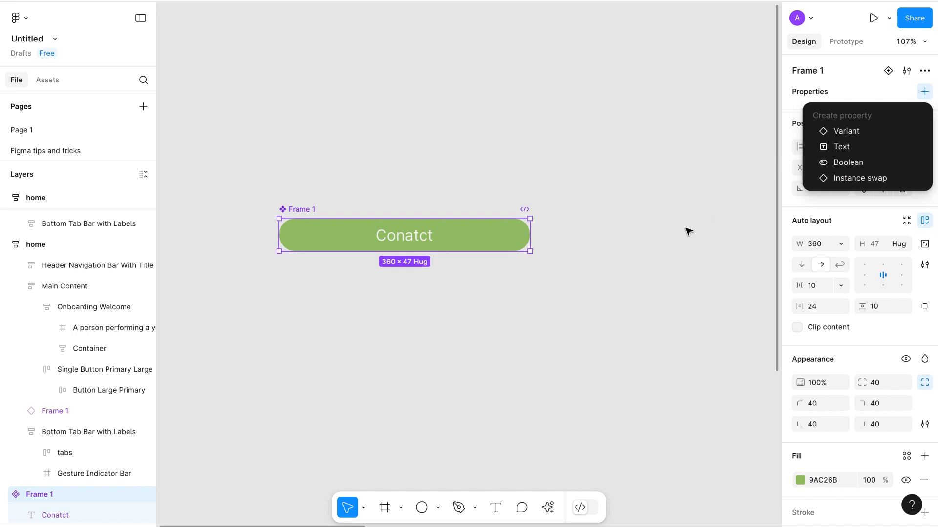
key("Escape")
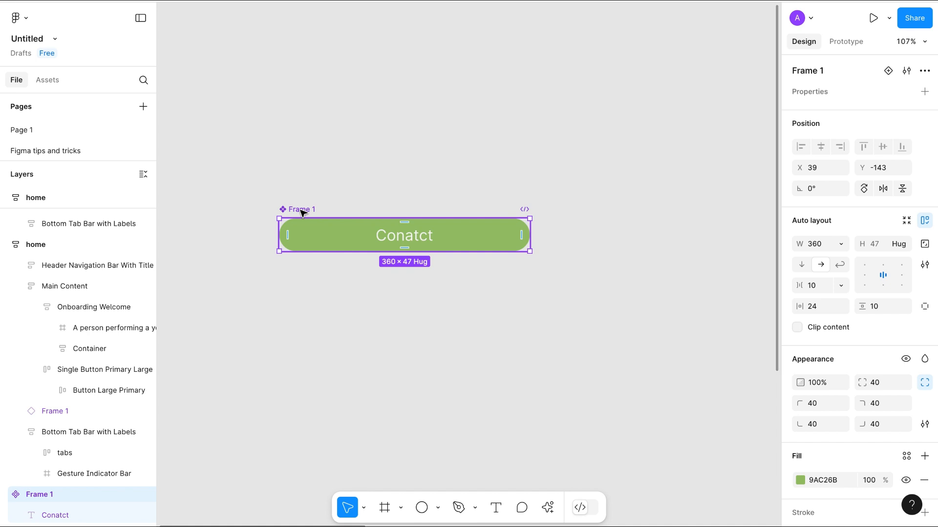
left_click(924, 92)
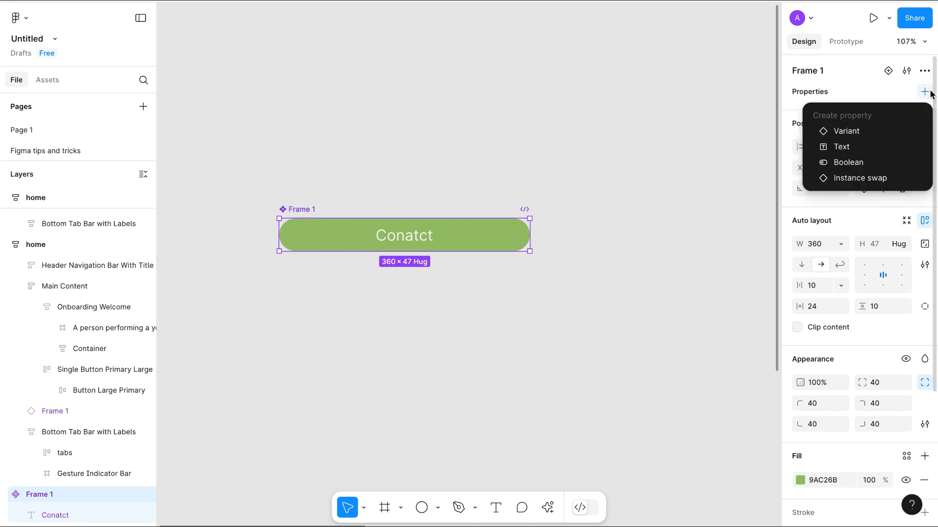
left_click(852, 132)
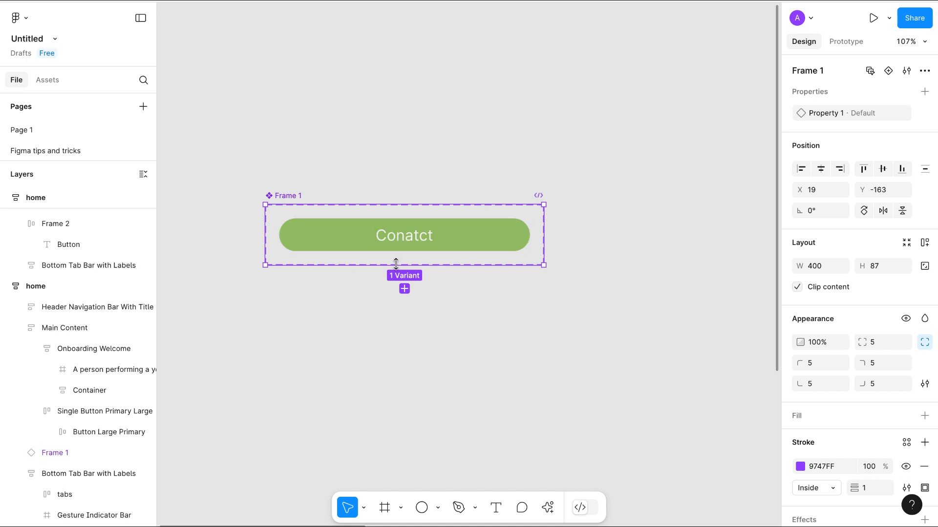
Step: Add a second button variant and extend the component set's height to 281
left_click(405, 289)
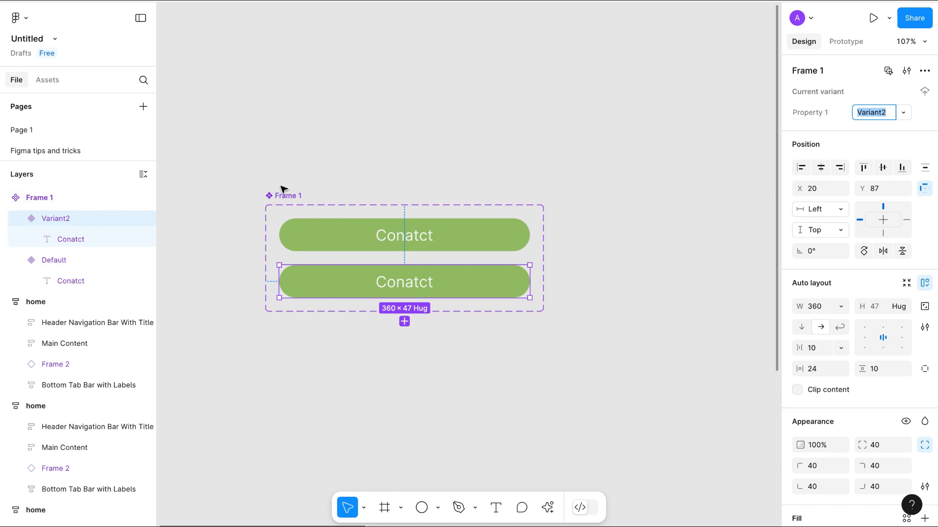
left_click(283, 202)
left_click_drag(347, 311, 347, 400)
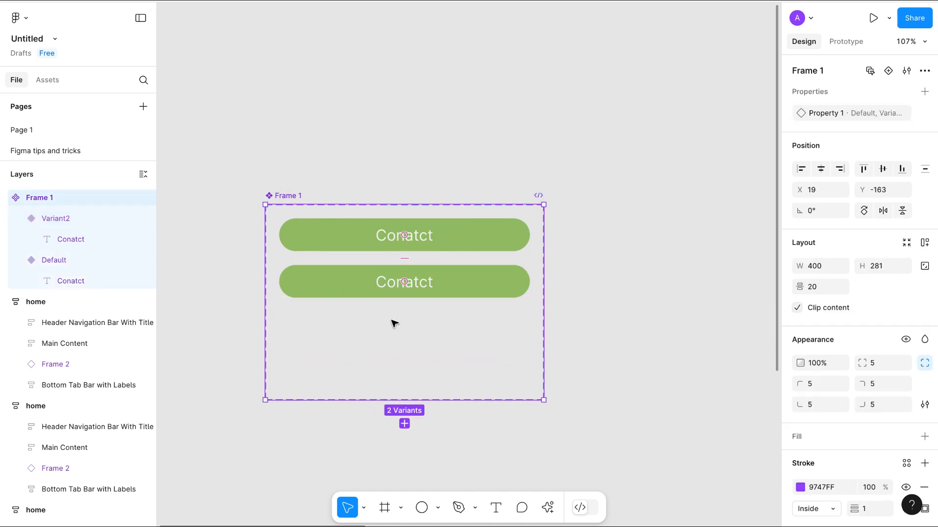
Step: Add a third button variant below the second and check the layer of each variant
left_click(408, 296)
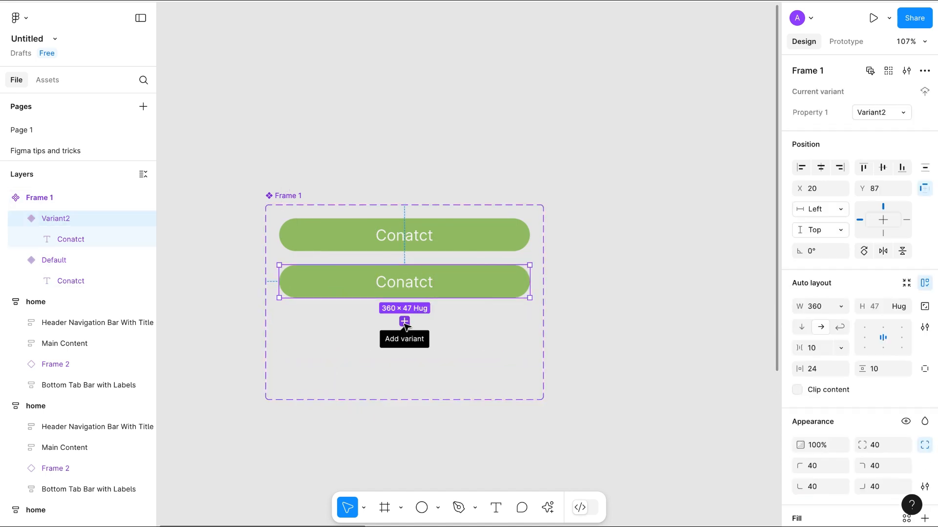
left_click(404, 322)
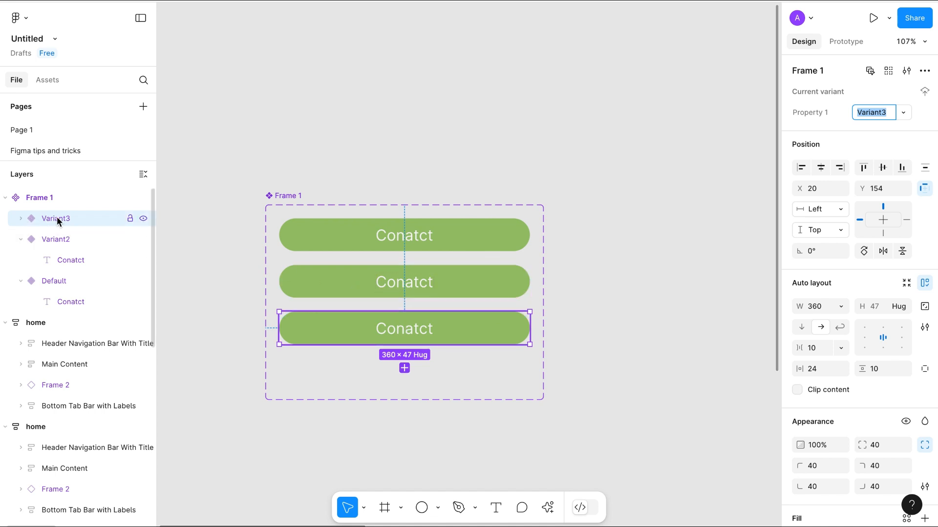
left_click(60, 239)
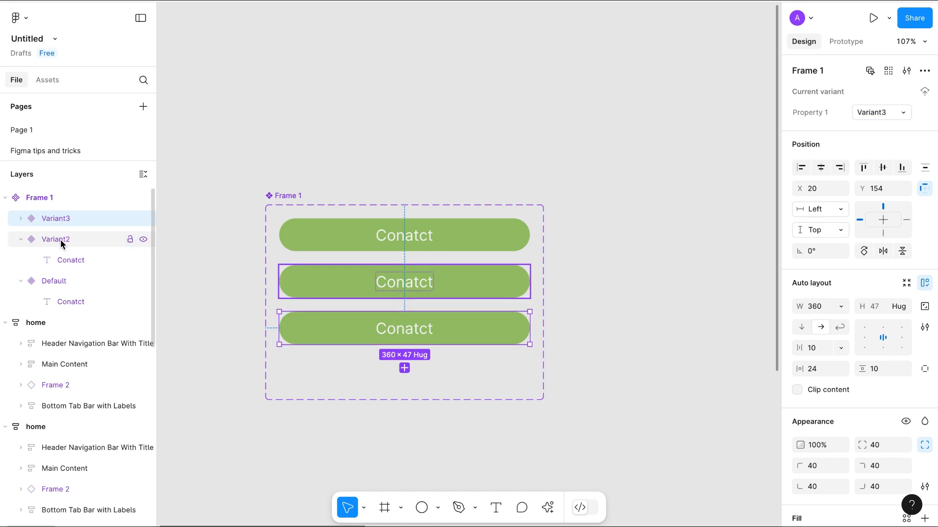
left_click(55, 280)
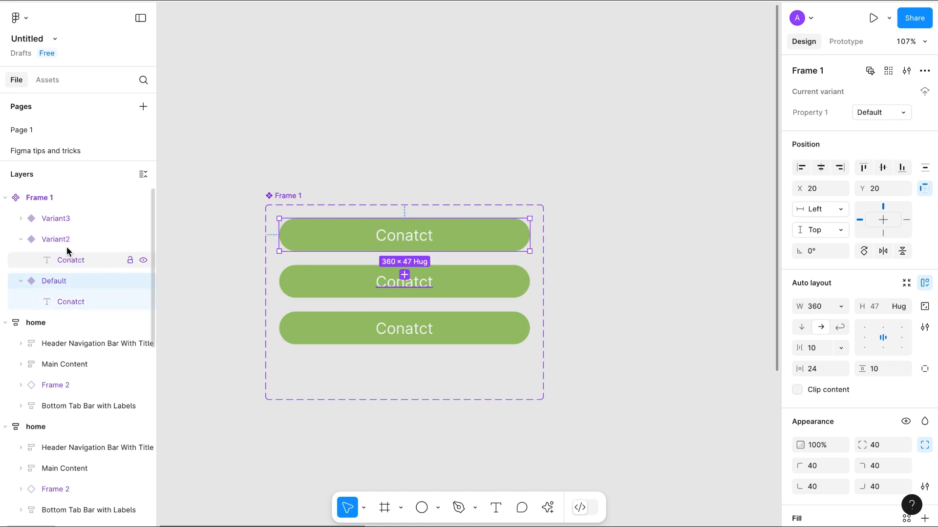
left_click(55, 236)
left_click(55, 219)
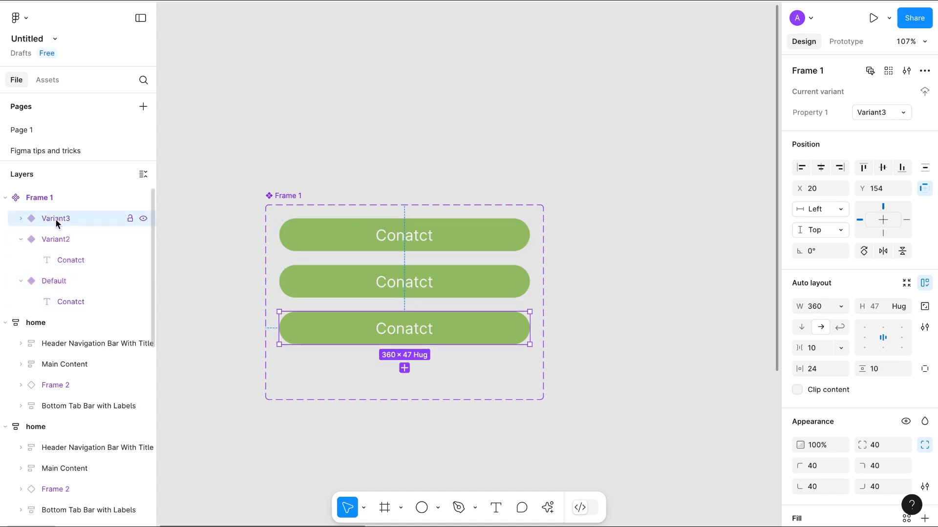
Step: Rename the component set as "Button"
double_click(286, 197)
type("Compo")
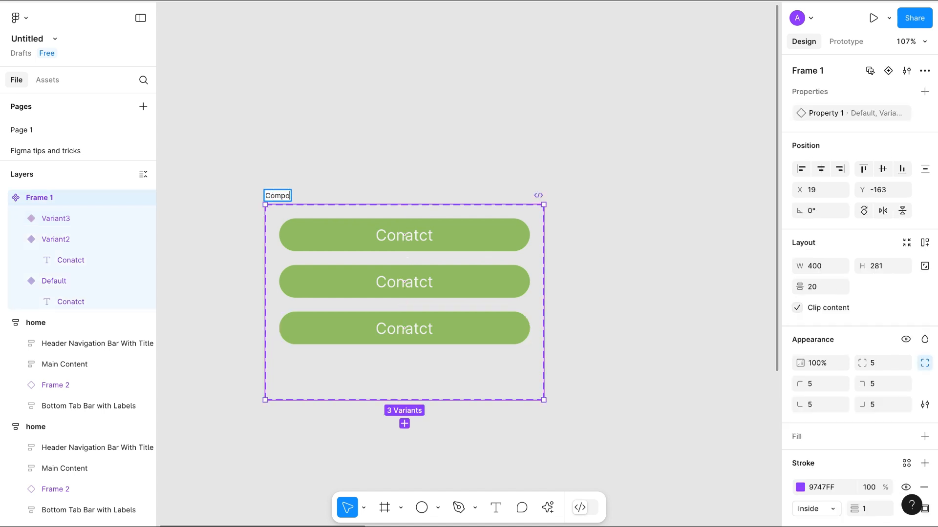
key("BackSpace")
key("BackSpace")
key("BackSpace")
key("BackSpace")
key("BackSpace")
type("Button")
left_click(393, 153)
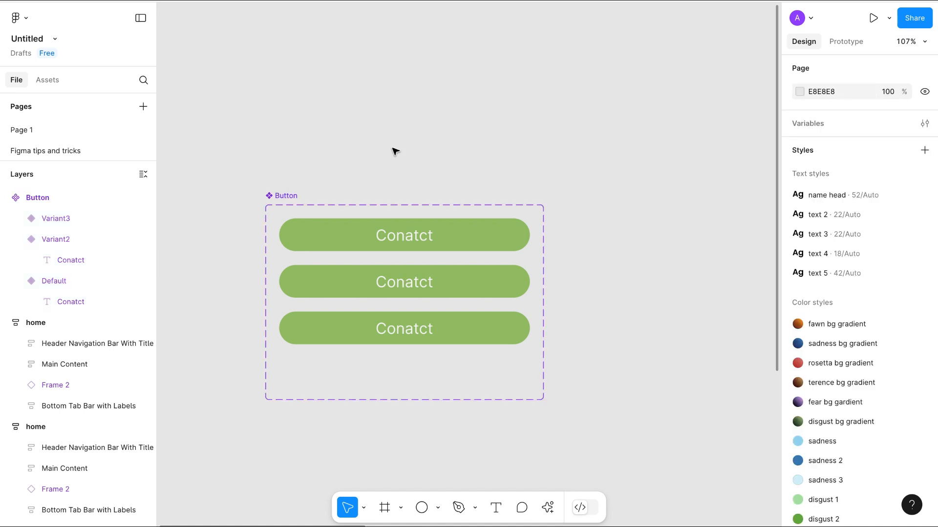
Step: Rename the component set's variant property to "state" and check its value on each of the three button variants
left_click(283, 198)
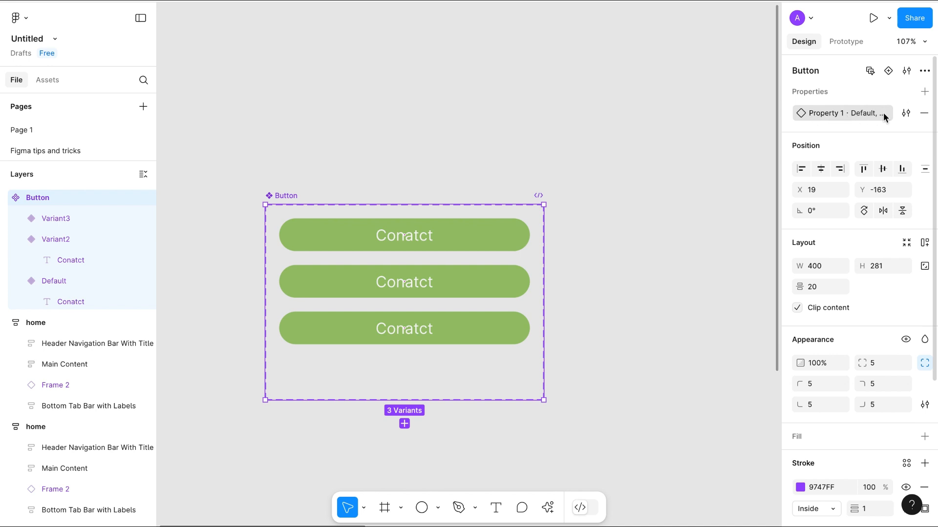
double_click(810, 113)
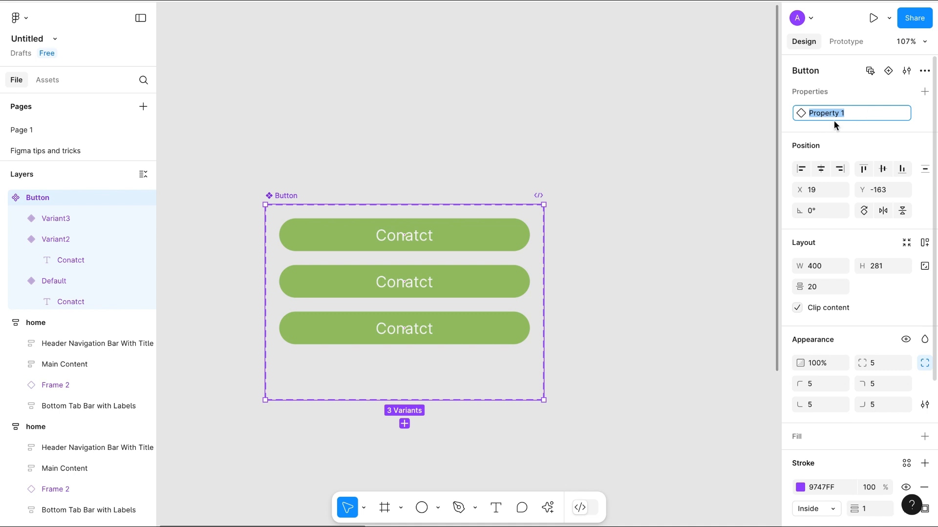
left_click(665, 222)
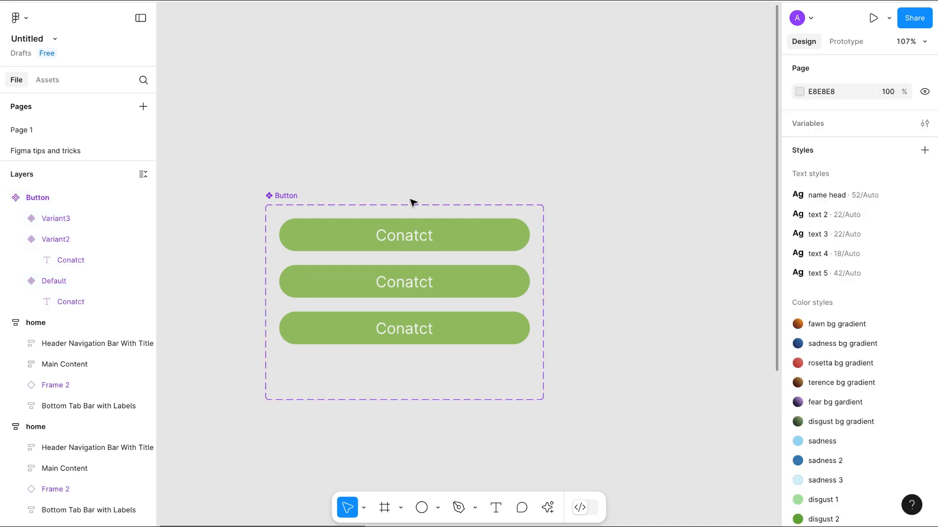
left_click(293, 200)
double_click(821, 113)
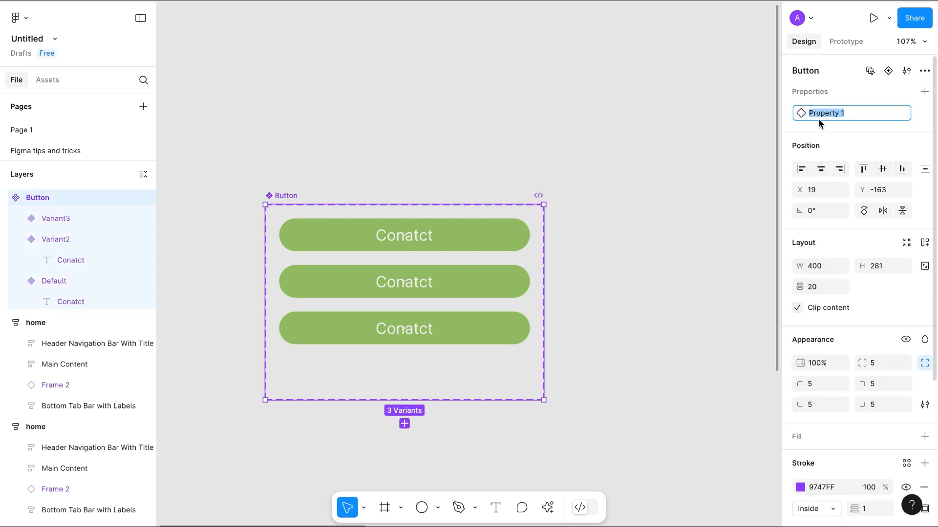
type("state")
left_click(640, 261)
left_click(418, 239)
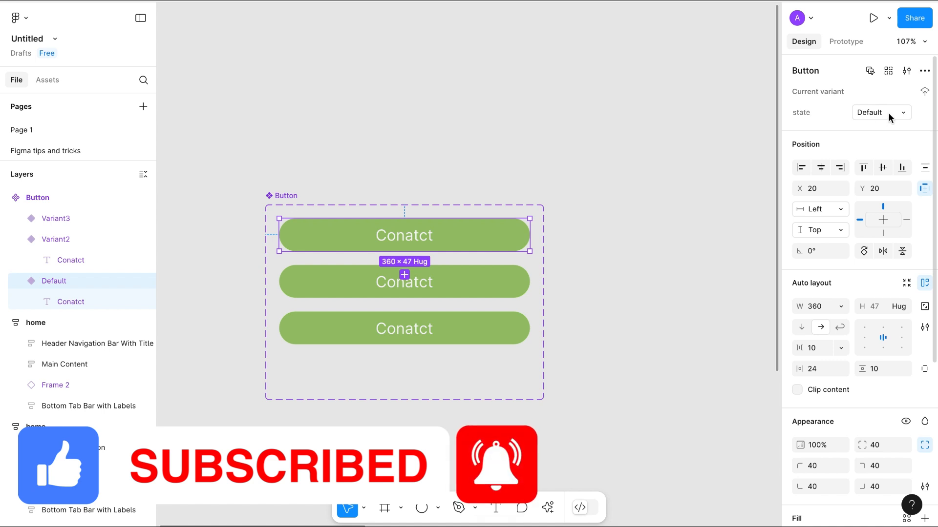
left_click(464, 287)
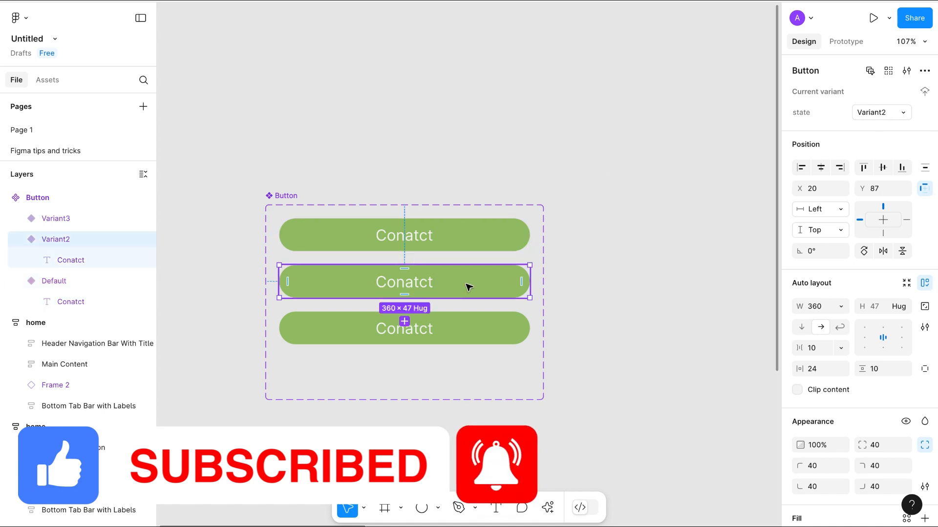
left_click(454, 338)
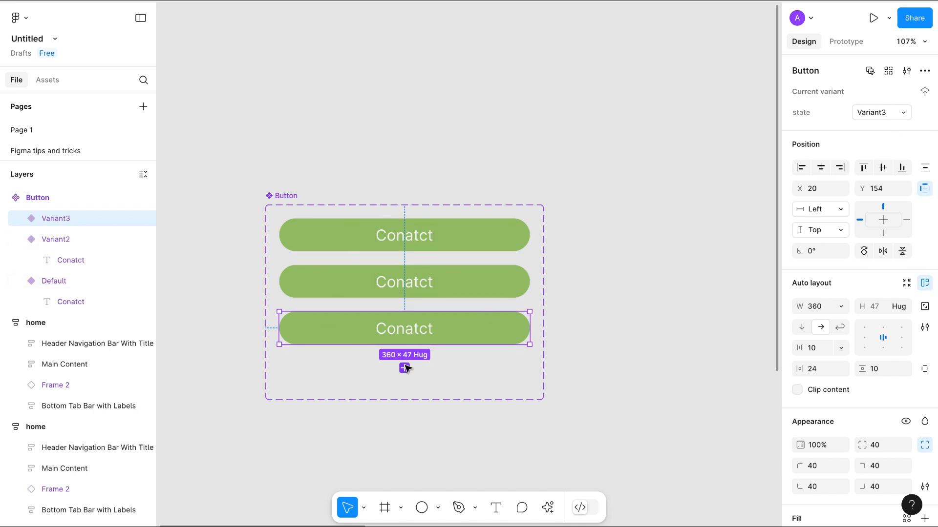
Step: Set the second button variant's fill to the darker green 73964A
left_click(342, 294)
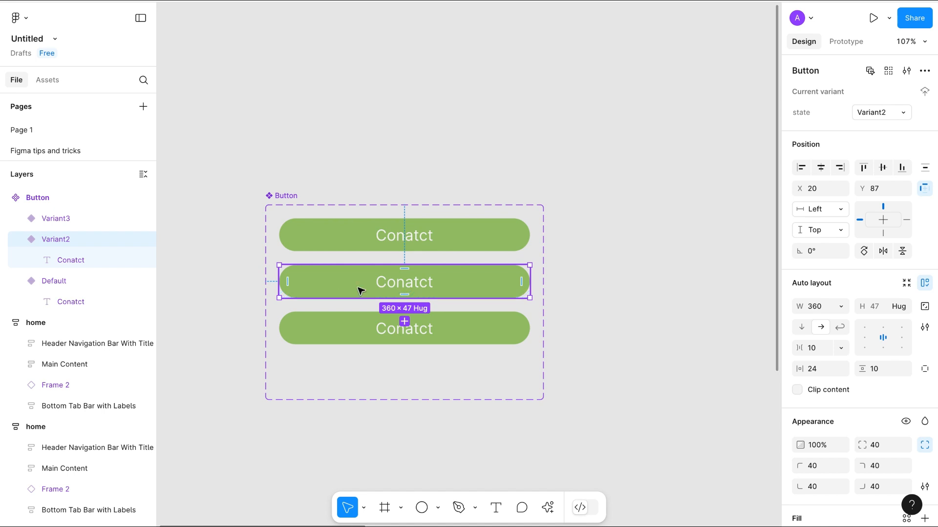
scroll(850, 346, "down", 5)
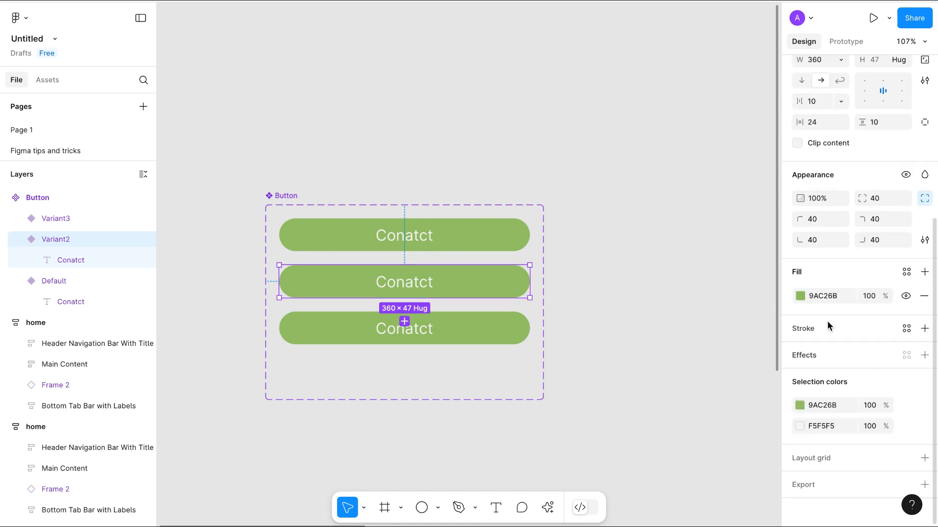
left_click(800, 296)
left_click(697, 274)
left_click_drag(697, 277, 704, 305)
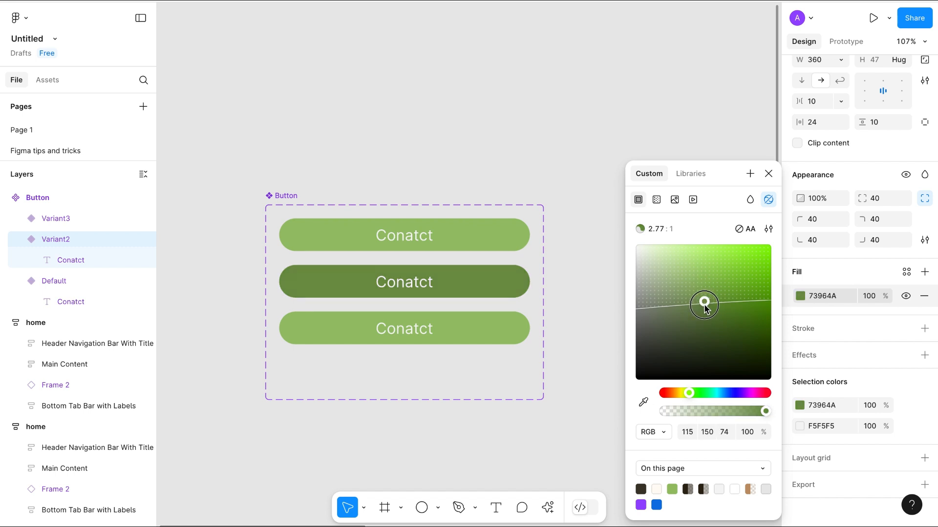
Step: Set the third button variant's fill to the very dark green 3E5227
left_click(482, 332)
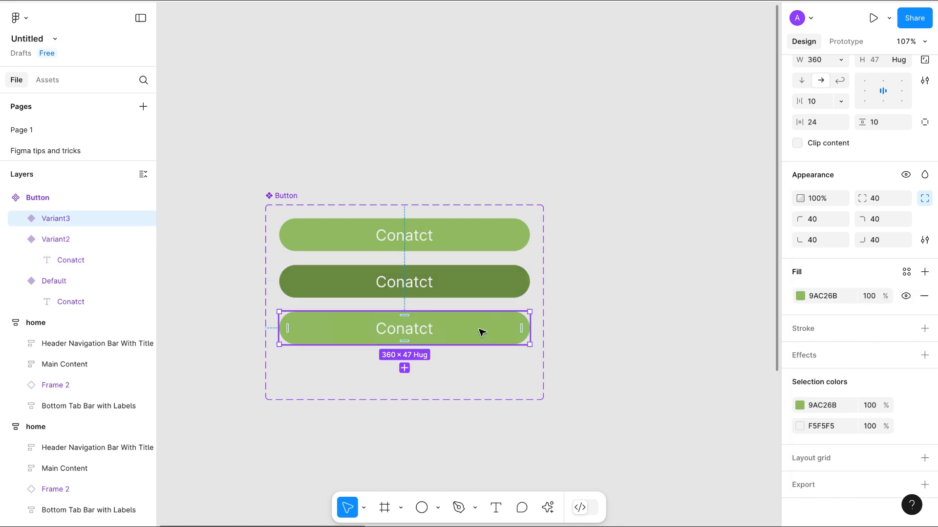
left_click(800, 296)
left_click_drag(698, 279, 709, 345)
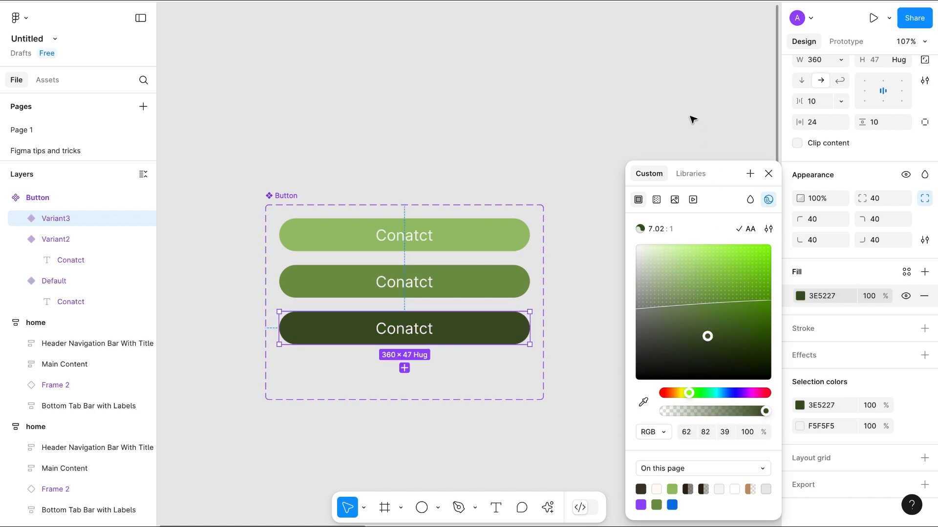
left_click(693, 112)
Step: Check the first variant's state value and set the second variant's state to "Hover"
left_click(453, 239)
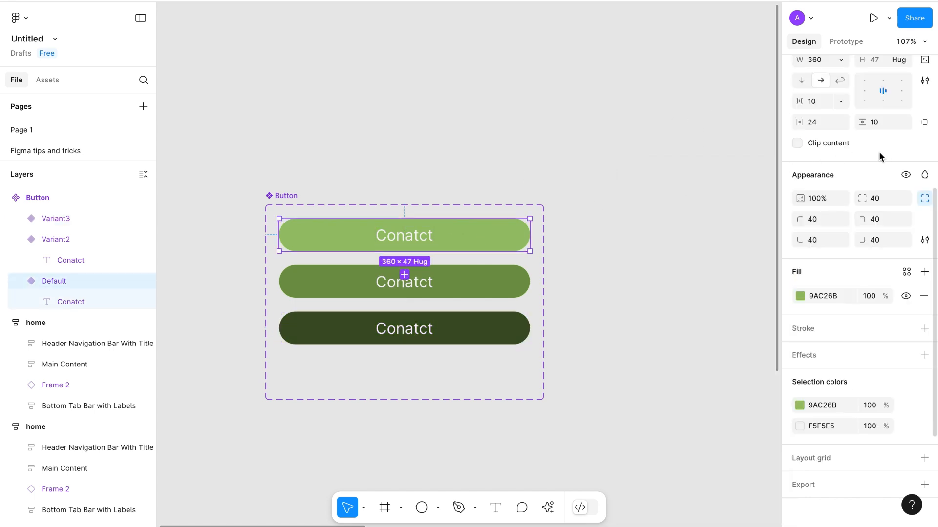
scroll(869, 151, "up", 5)
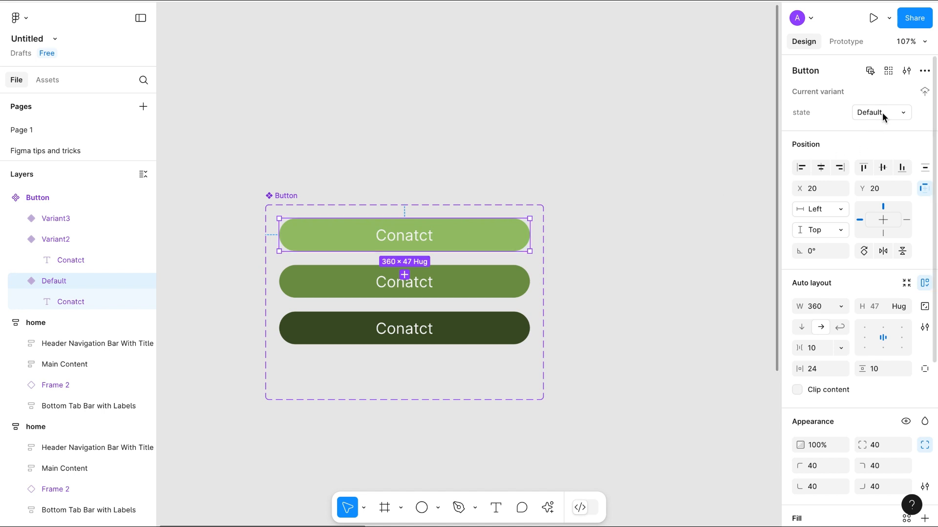
left_click(465, 290)
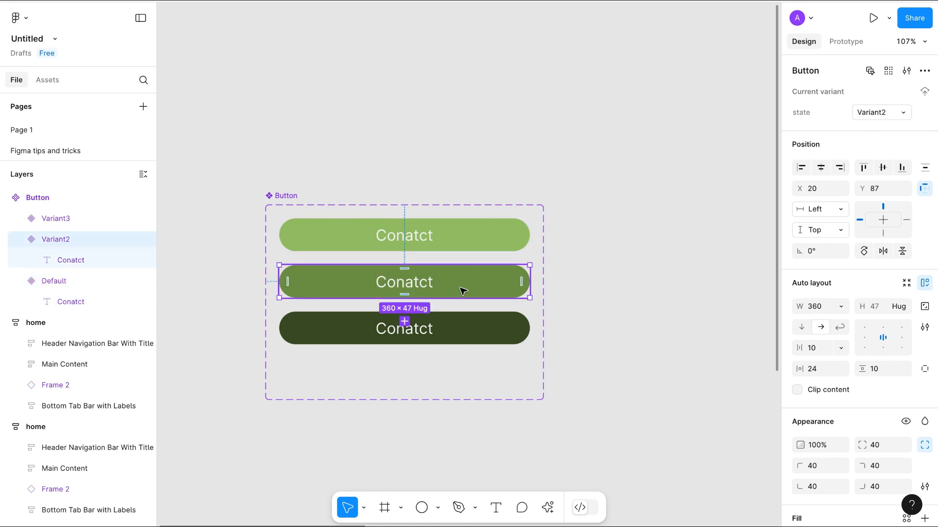
left_click(878, 119)
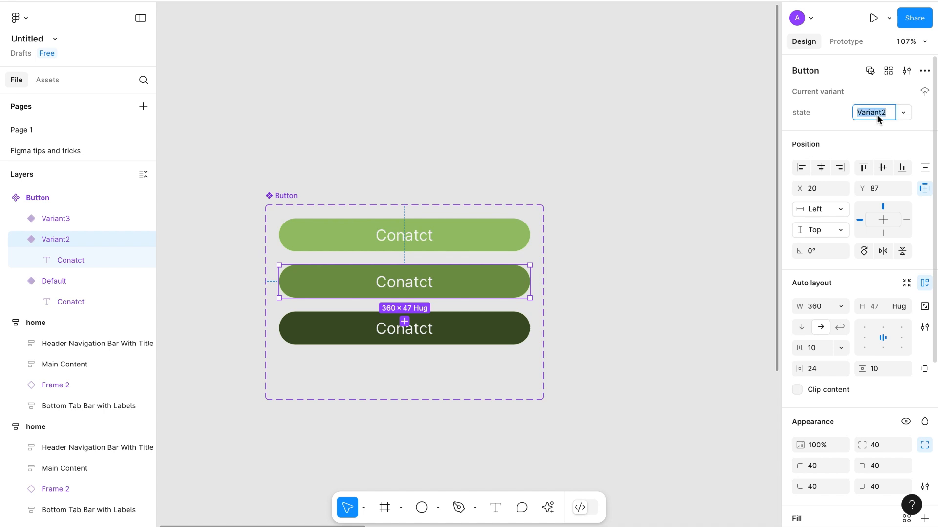
type("Hover")
Step: Set the third button variant's state to "Clicked" and check the other two variants' state values
left_click(480, 338)
left_click(874, 113)
type("Clicked")
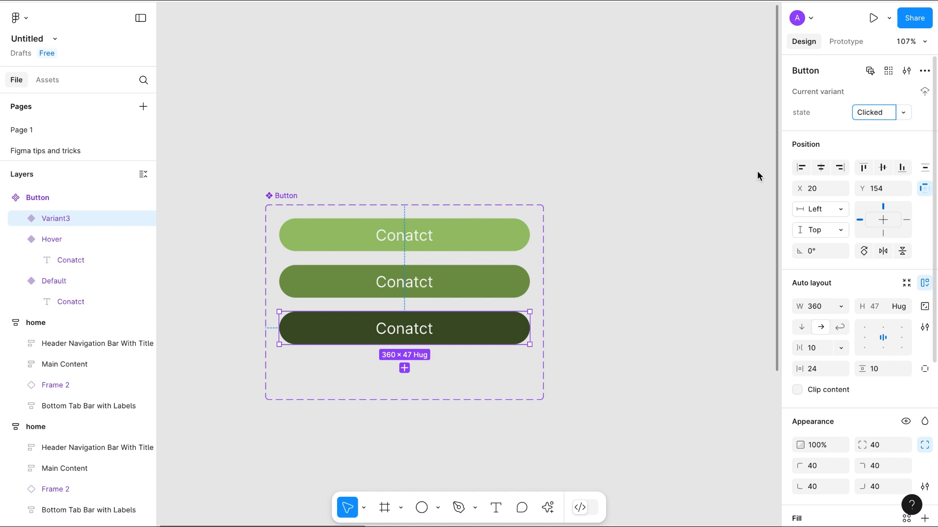
left_click(471, 241)
left_click(486, 293)
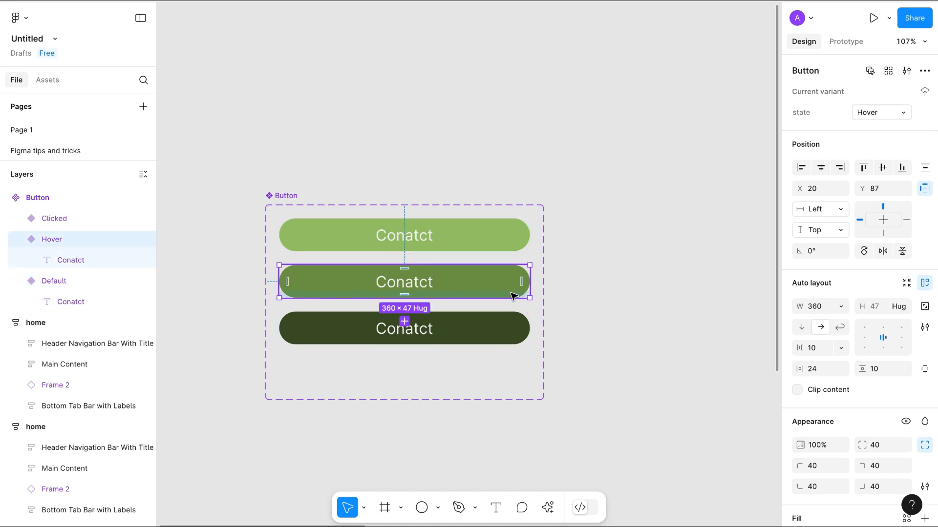
Step: Try the Hover and Clicked states on the first home screen's Contact button instance, ending on the Default state
left_click(607, 318)
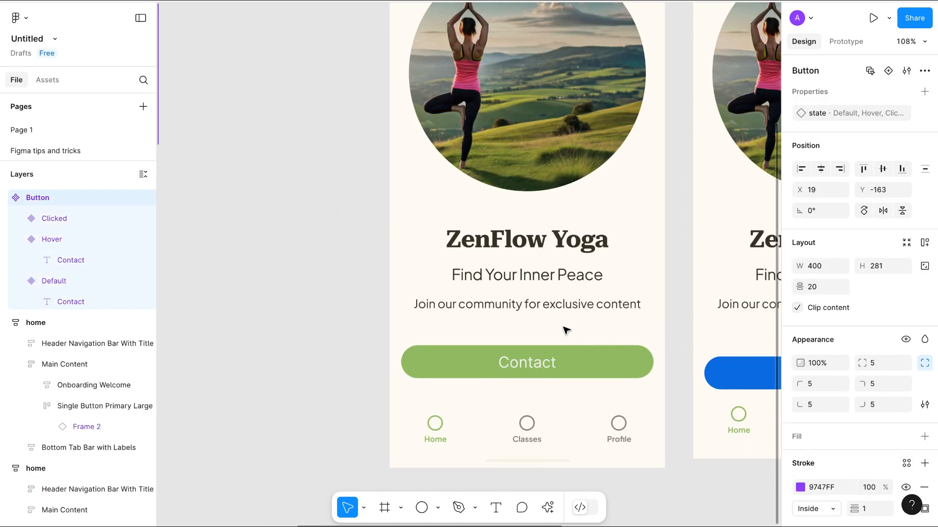
left_click(580, 366)
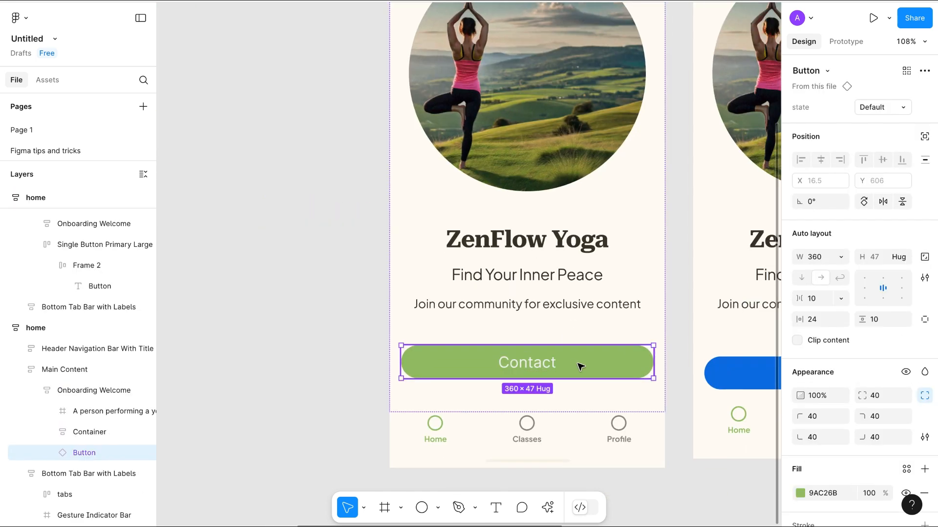
left_click(876, 108)
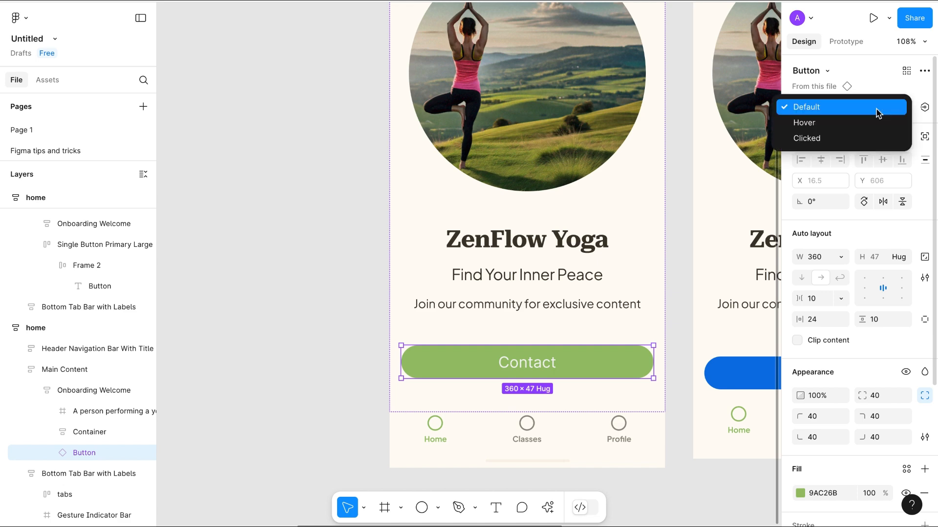
left_click(842, 121)
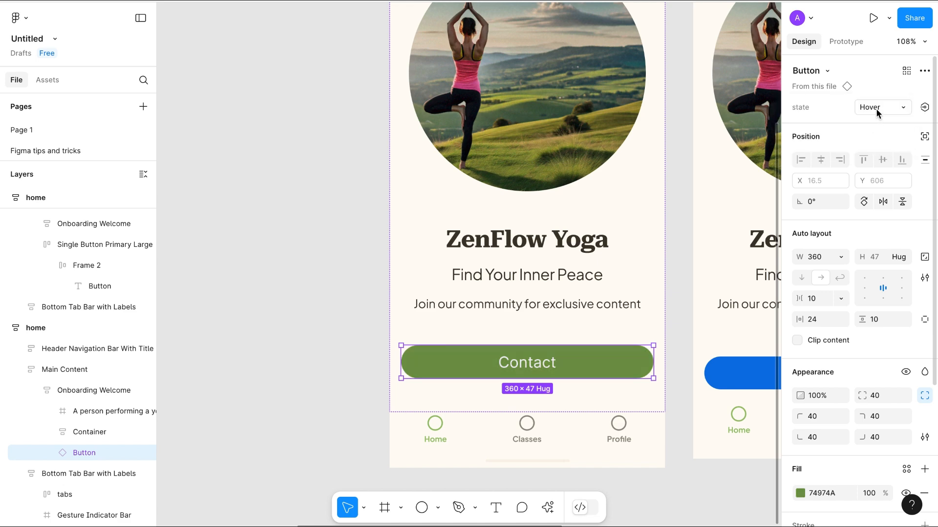
left_click(875, 108)
left_click(837, 122)
left_click(871, 111)
left_click(838, 91)
left_click(879, 107)
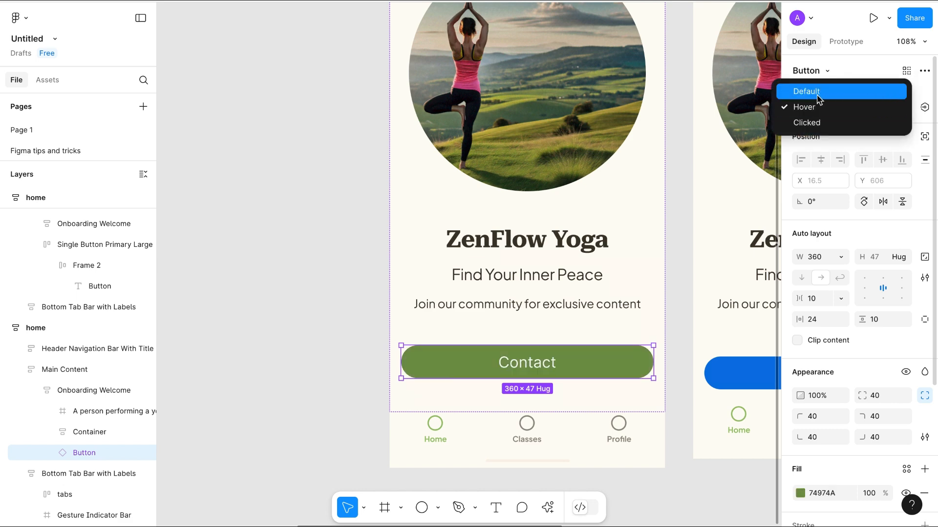
left_click(820, 93)
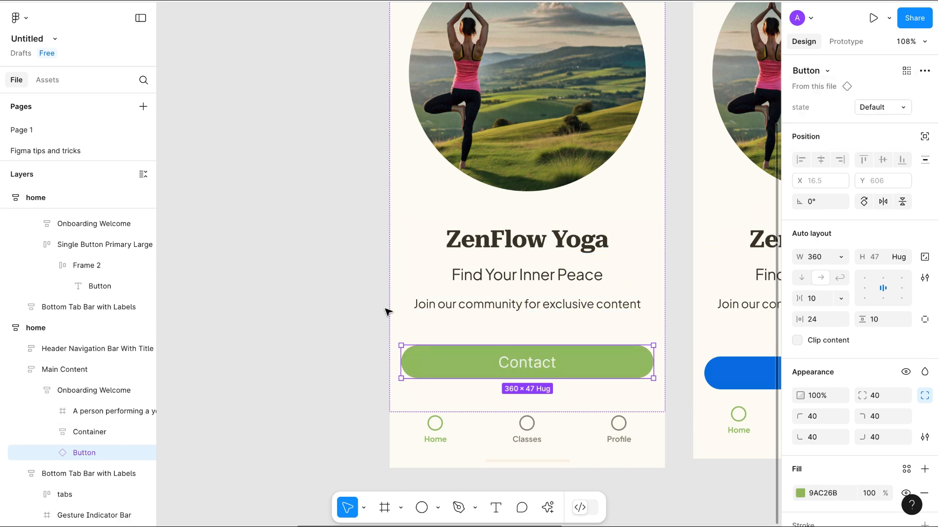
Step: Create a text property named "Label" with the value "Read more" on the Button component set
left_click(269, 330)
scroll(269, 330, "left", 7)
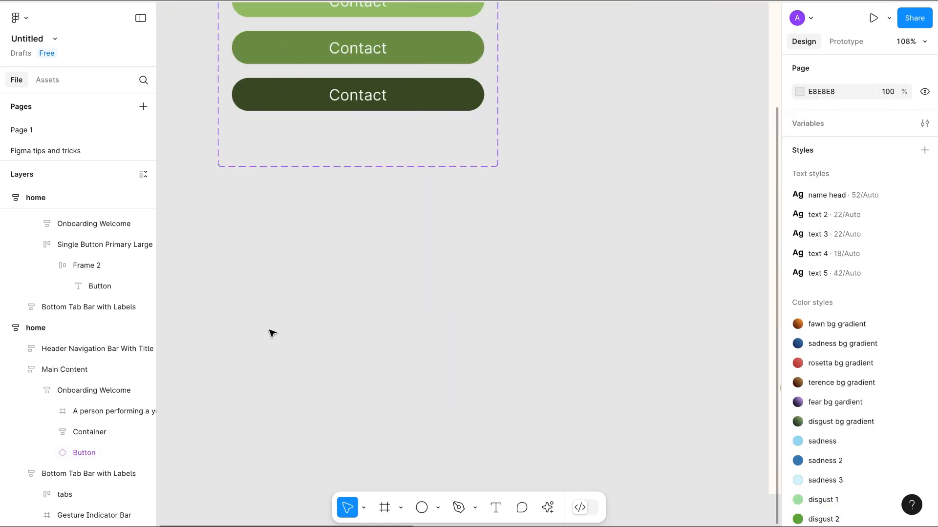
scroll(272, 334, "up", 5)
scroll(272, 333, "left", 3)
left_click(341, 293)
left_click(925, 91)
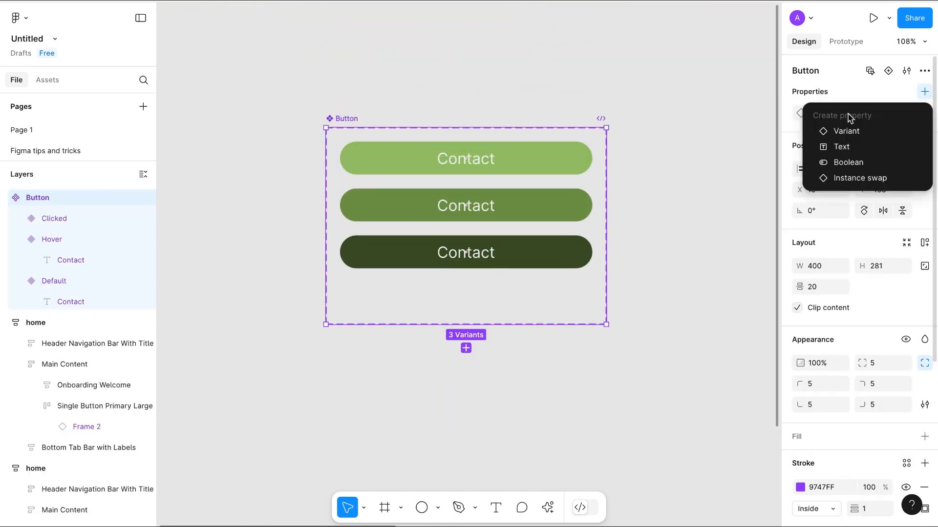
left_click(849, 147)
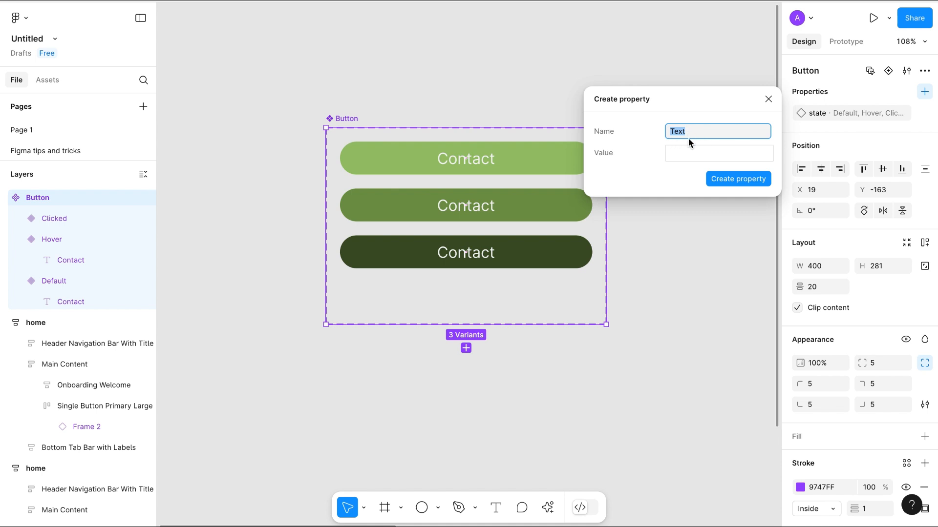
type("Label")
left_click(688, 155)
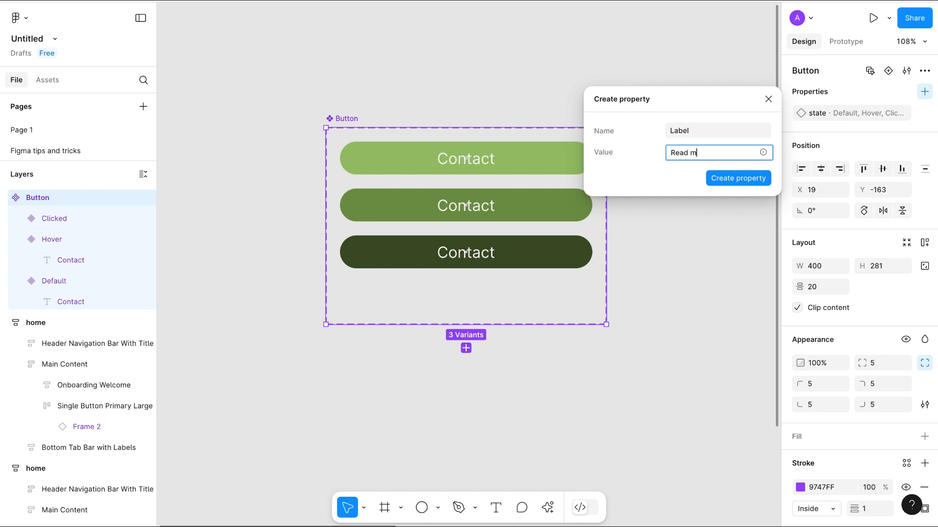
left_click(732, 180)
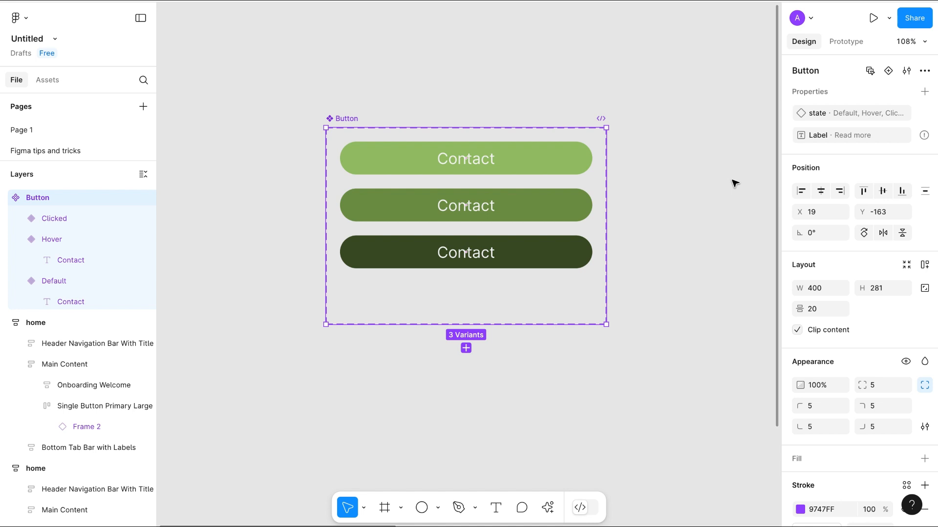
Step: Apply the Label property to the text layers of all three button variants together
scroll(713, 210, "right", 4)
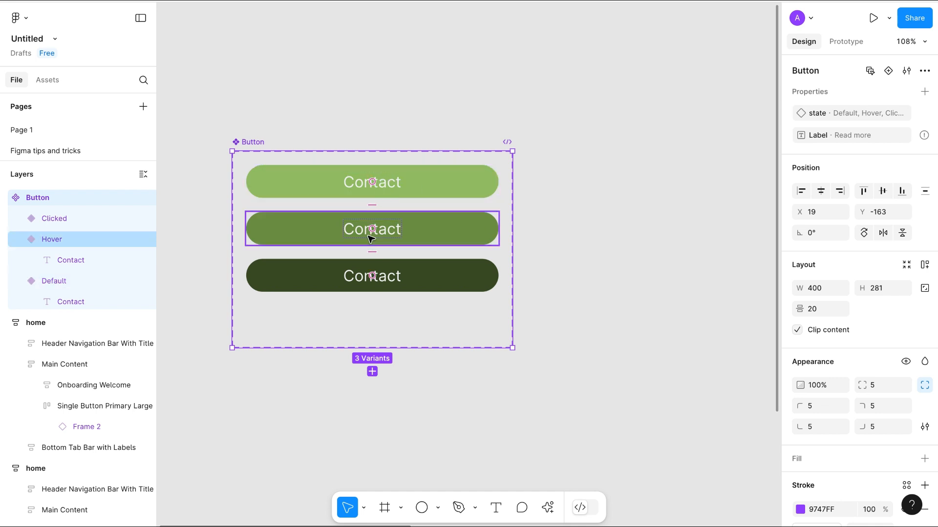
mouse_move(930, 138)
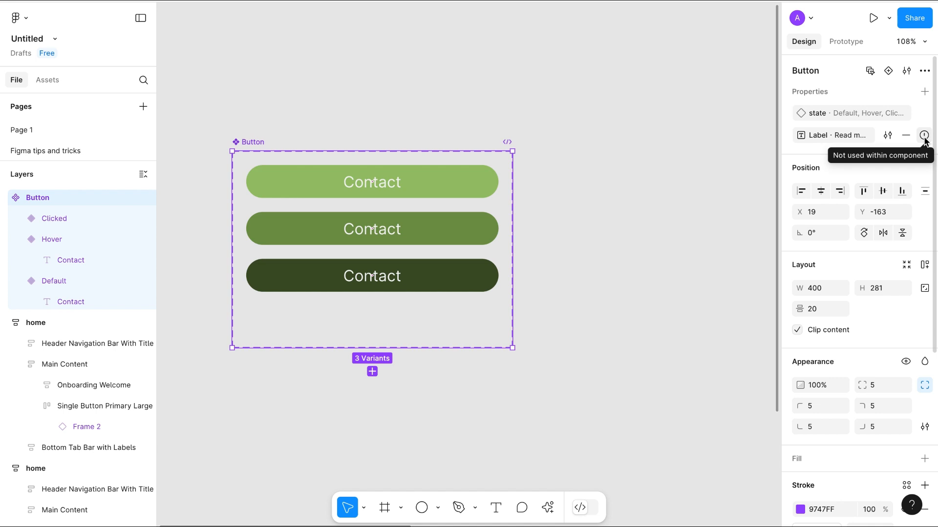
left_click(373, 189)
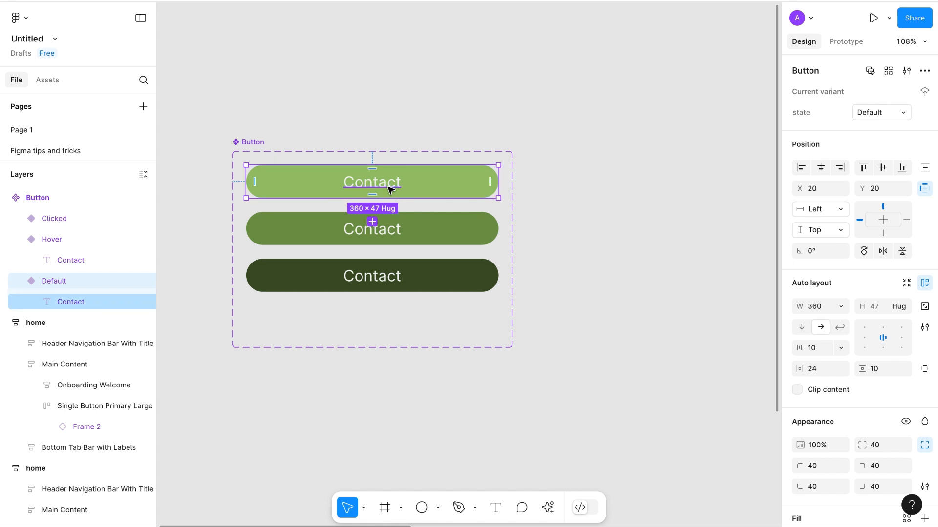
left_click(390, 189)
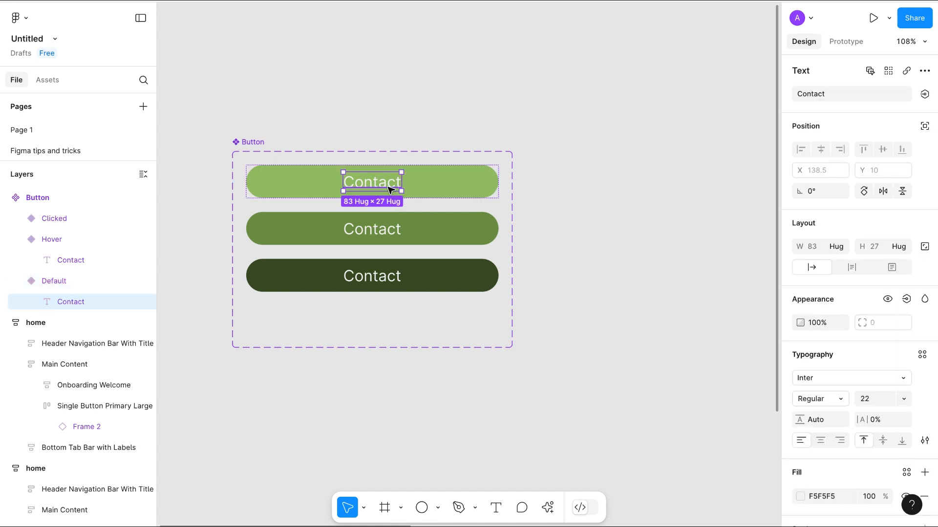
left_click(380, 233, "shift")
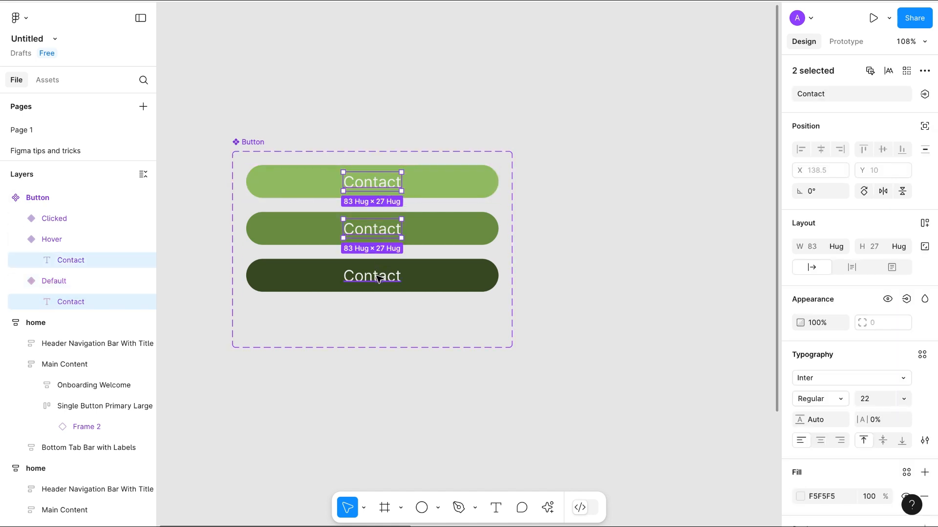
left_click(378, 278, "shift")
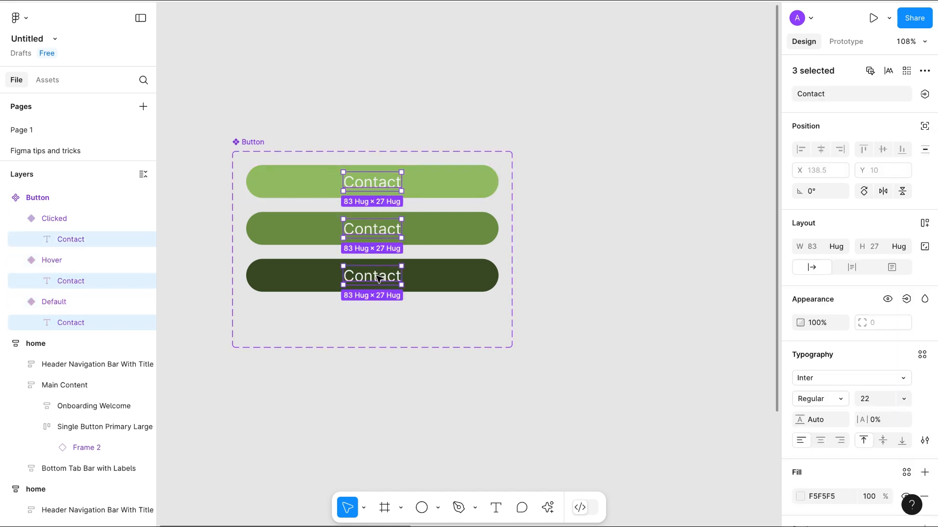
left_click(811, 95)
left_click(924, 94)
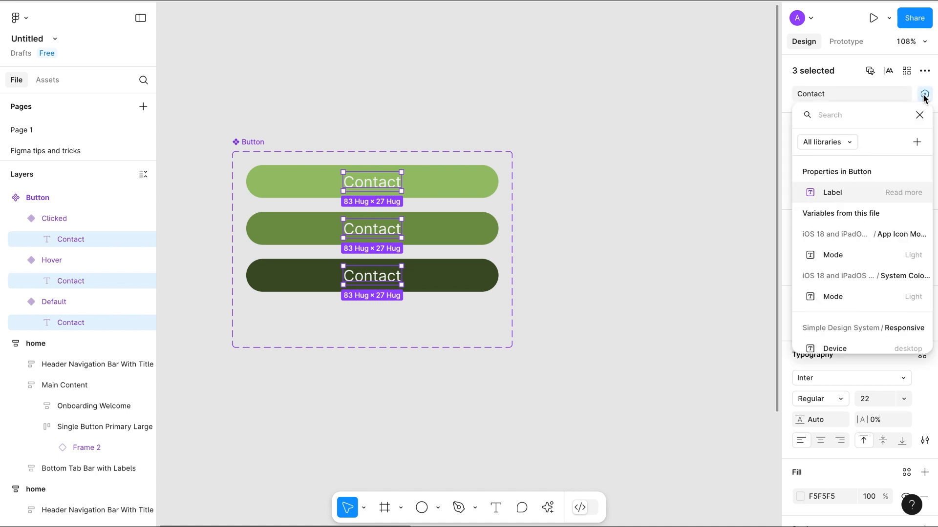
left_click(836, 193)
left_click(424, 254)
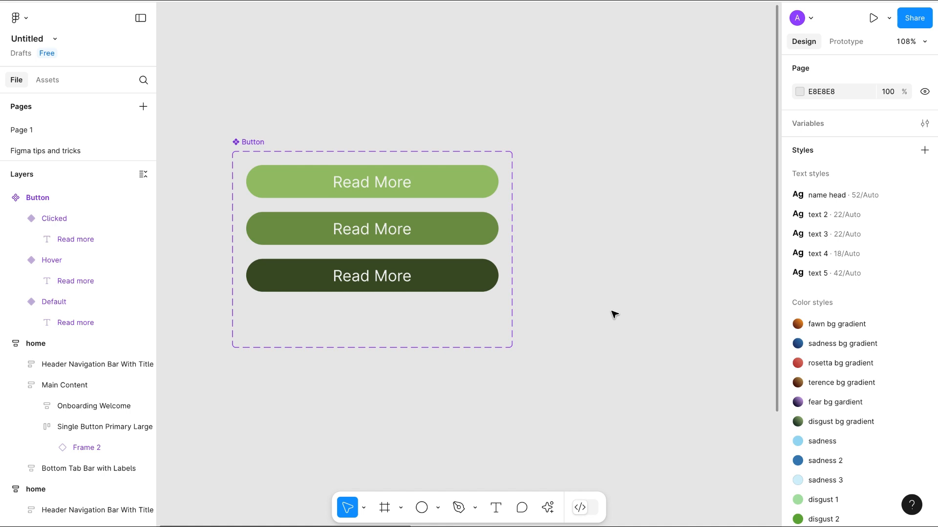
Step: Set the first home screen's button instance to the Hover state with the label "contact"
scroll(615, 315, "right", 2)
scroll(615, 315, "left", 1)
scroll(615, 316, "down", 3)
scroll(615, 317, "down", 3)
scroll(614, 317, "right", 3)
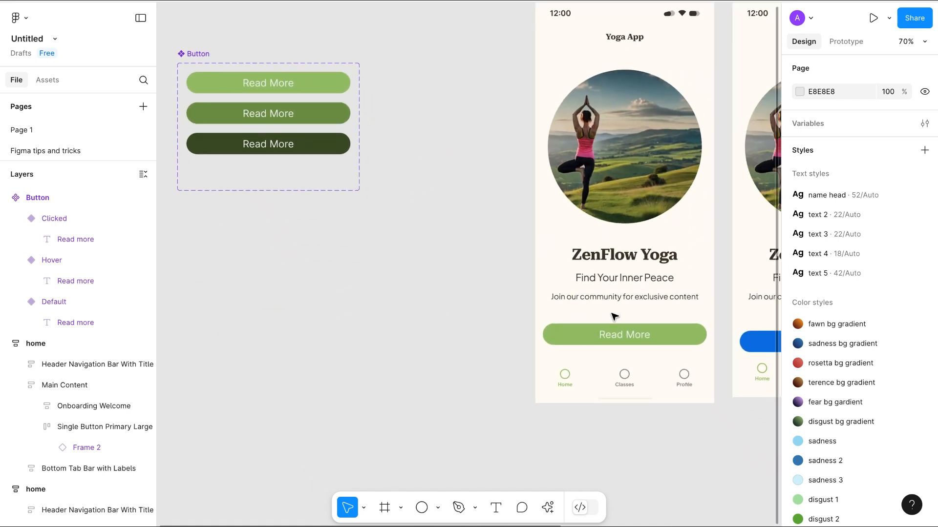
left_click(631, 337)
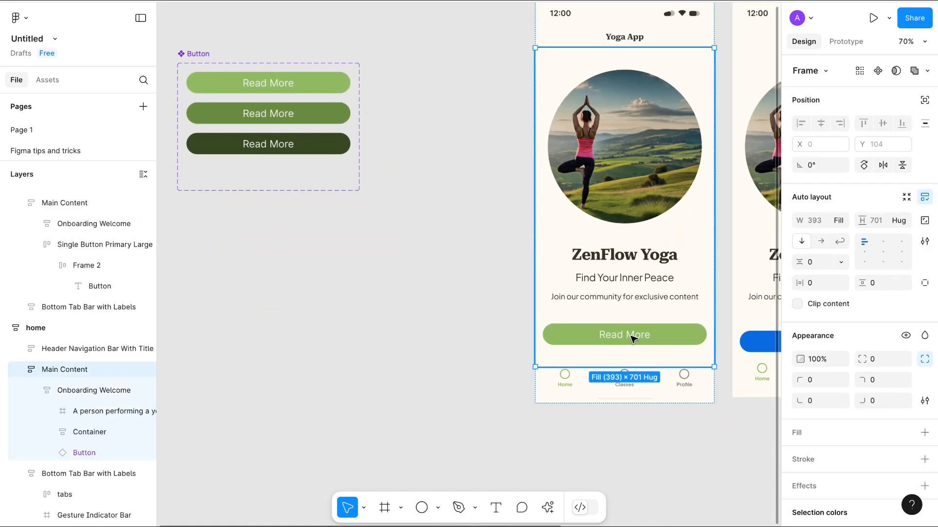
left_click(675, 340)
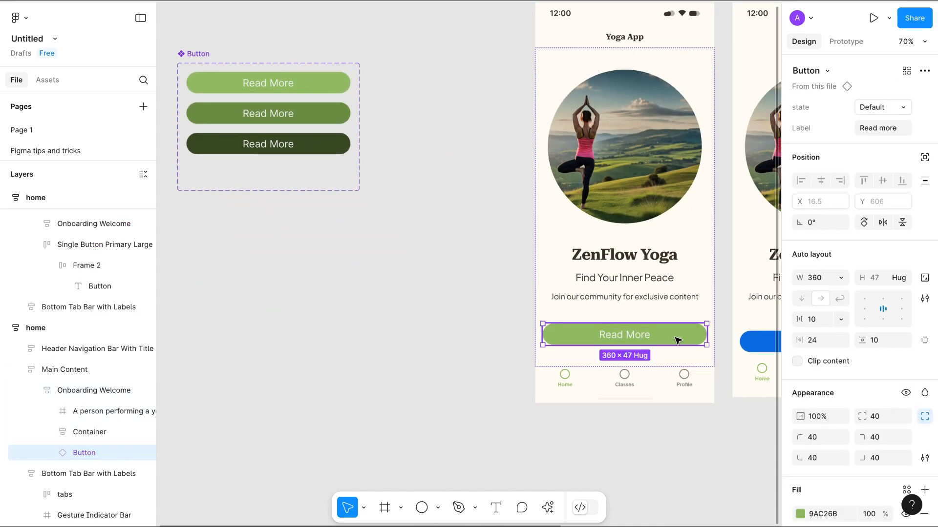
left_click(876, 108)
left_click(861, 121)
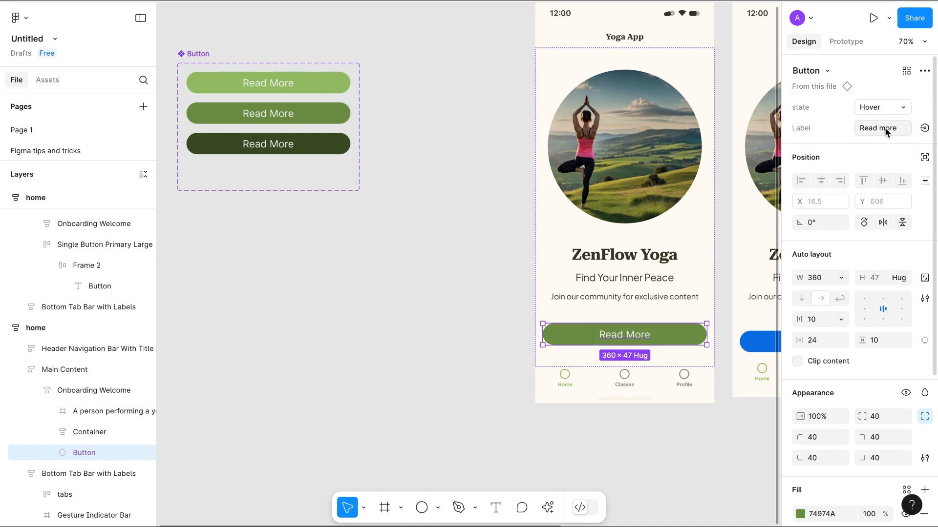
type("contact")
key("Return")
Step: Copy the home screen's Contact button onto the empty canvas and duplicate it twice to form a column of three
scroll(525, 396, "up", 1)
scroll(525, 396, "left", 1)
scroll(671, 255, "down", 4)
scroll(672, 255, "left", 2)
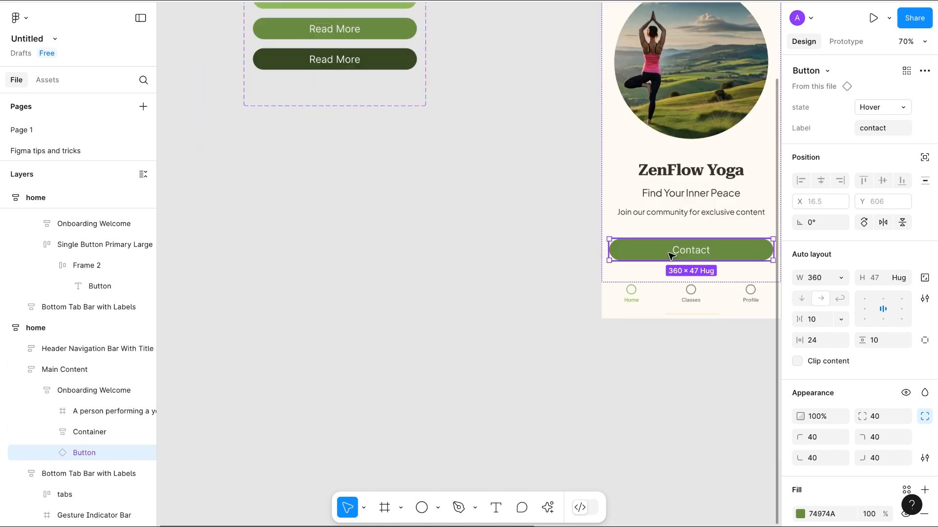
left_click_drag(672, 255, 443, 347)
scroll(404, 313, "up", 1)
scroll(404, 312, "left", 1)
scroll(404, 312, "down", 1)
scroll(404, 313, "right", 1)
key("ctrl+d")
key("ctrl+d")
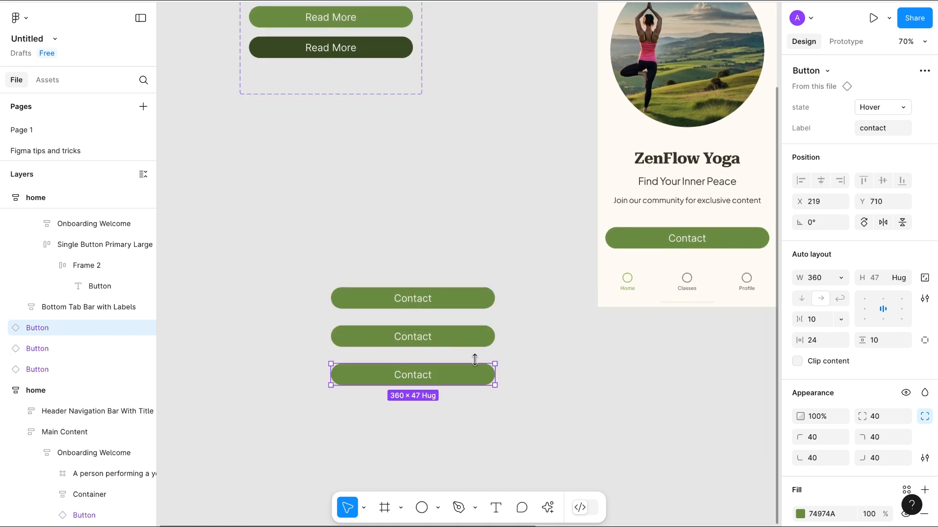
Step: Set the label of all three copied button instances to "button" at once
left_click_drag(507, 268, 308, 403)
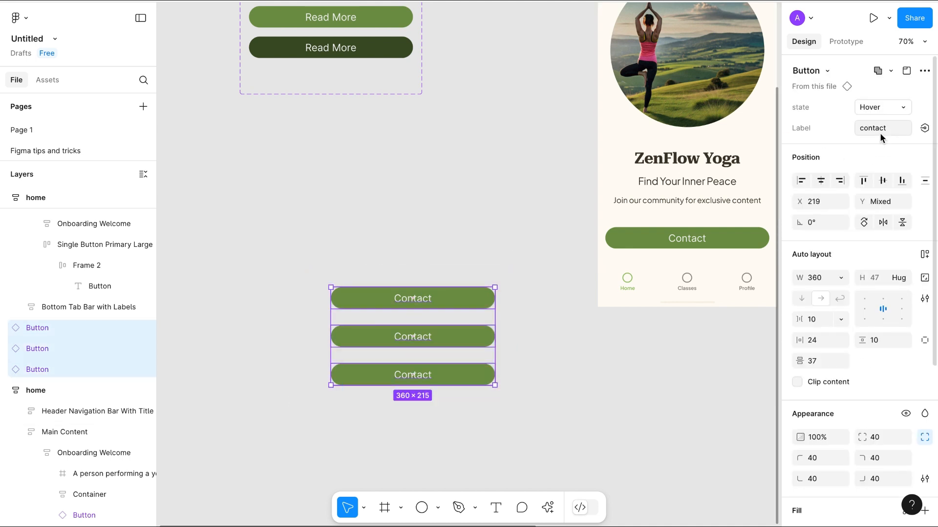
type("button")
key("Return")
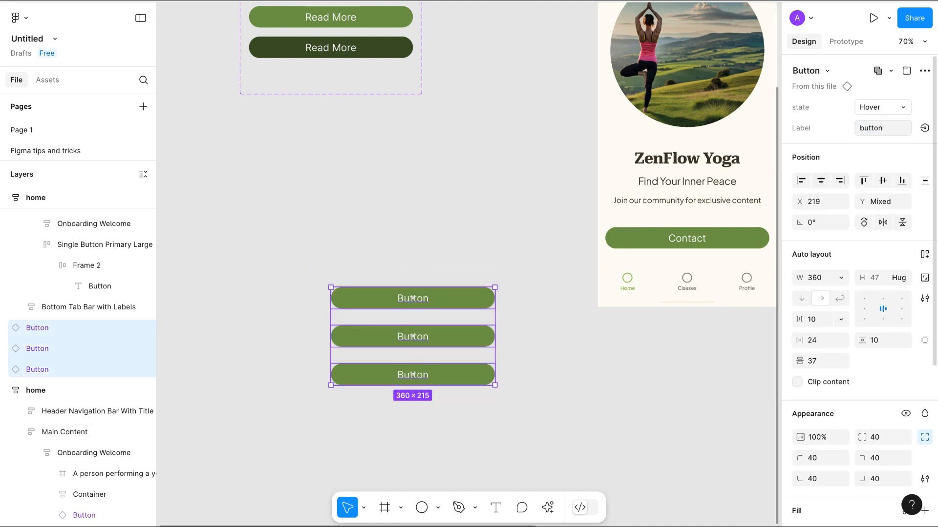
Step: Set only the middle copied button's label to "hello"
left_click(437, 346)
left_click(874, 129)
type("hello")
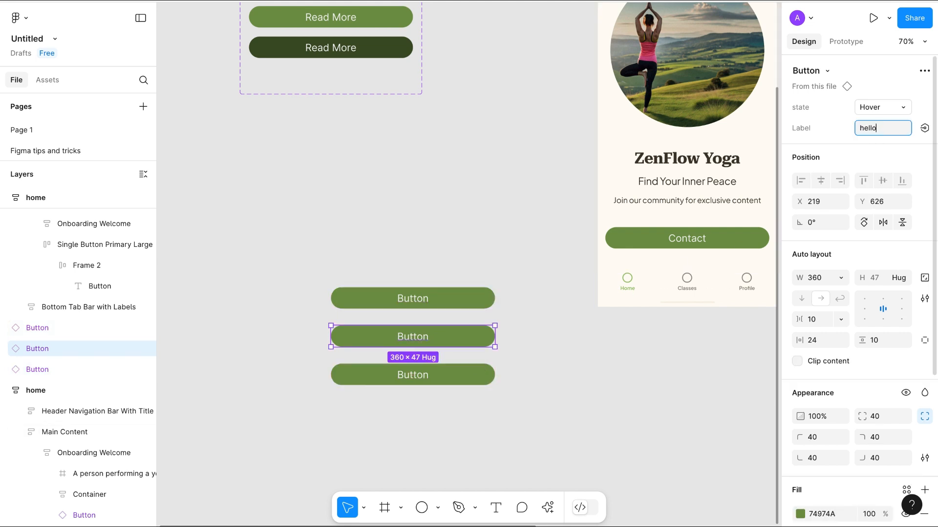
key("Return")
left_click(509, 402)
Step: Delete the three copied button instances from the canvas
scroll(418, 416, "up", 3)
scroll(419, 416, "left", 3)
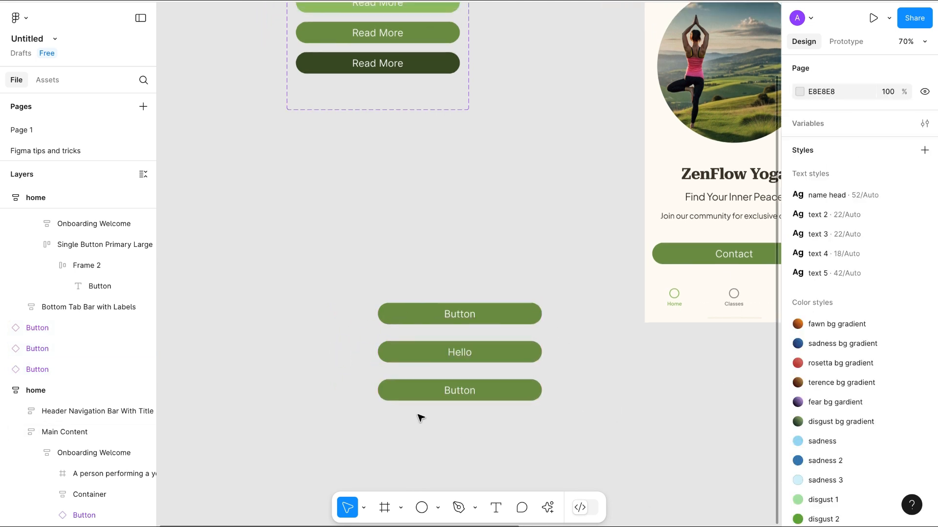
left_click_drag(381, 325, 635, 468)
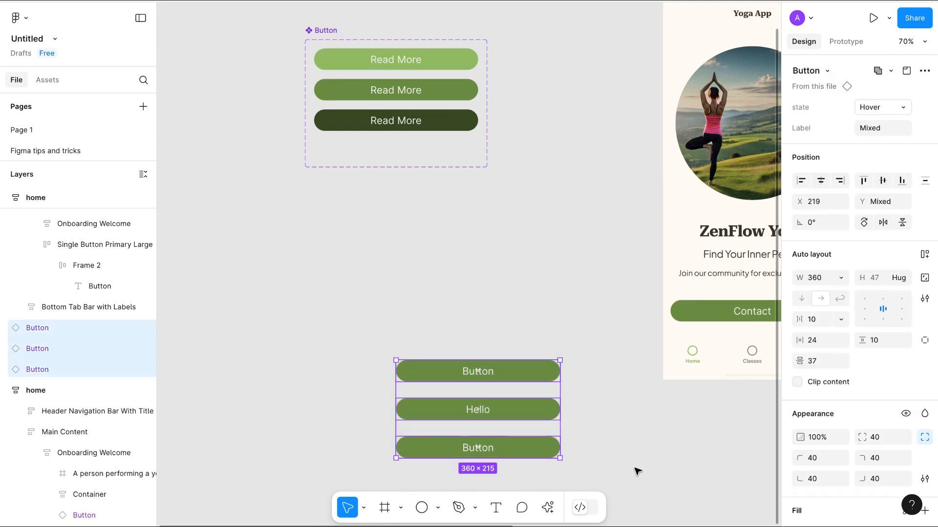
key("Delete")
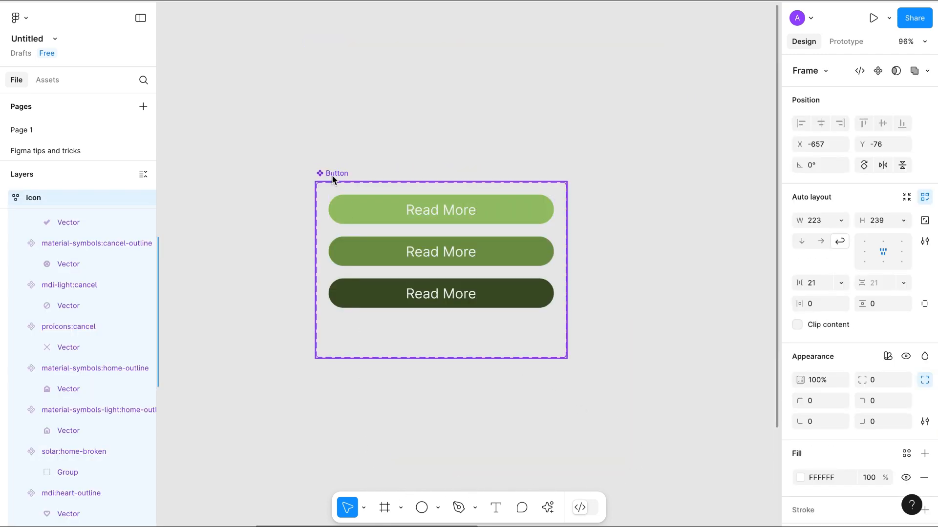
Step: Create a boolean property named "Visible" with the value True on the Button component set
left_click(332, 174)
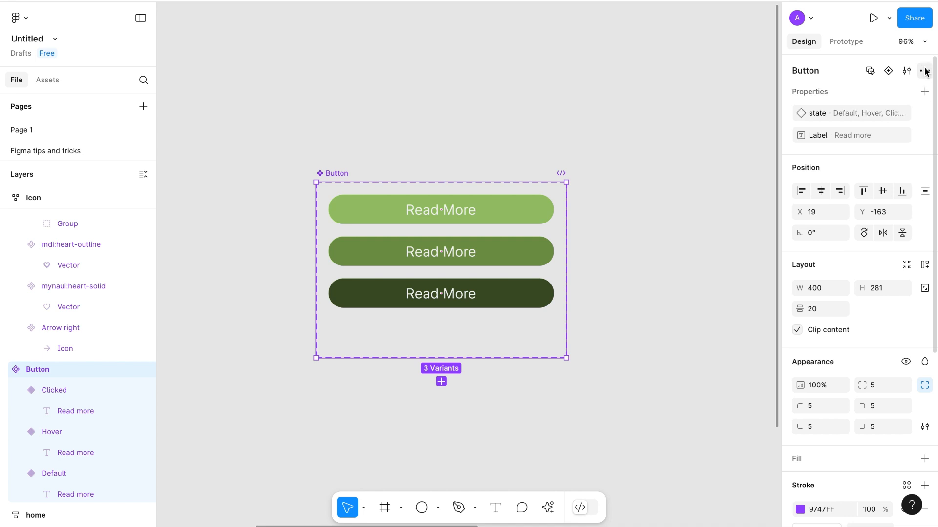
left_click(924, 92)
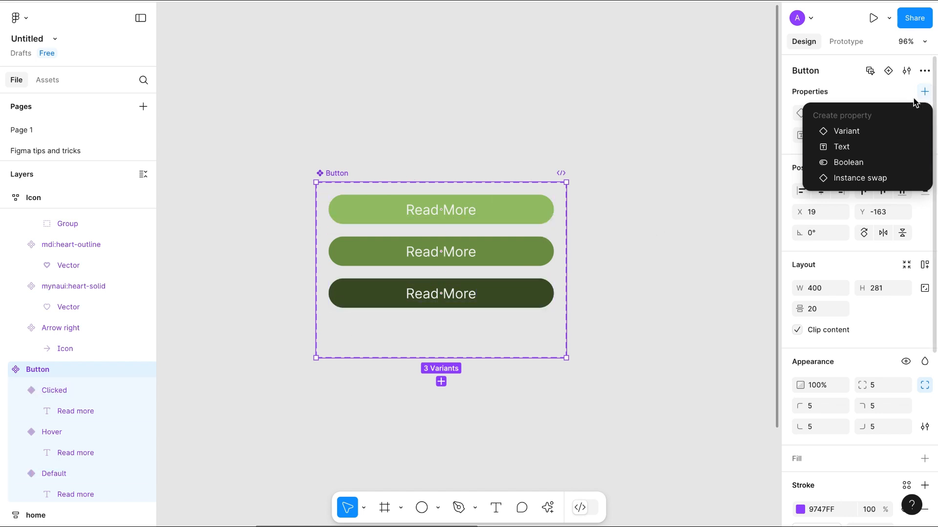
left_click(848, 163)
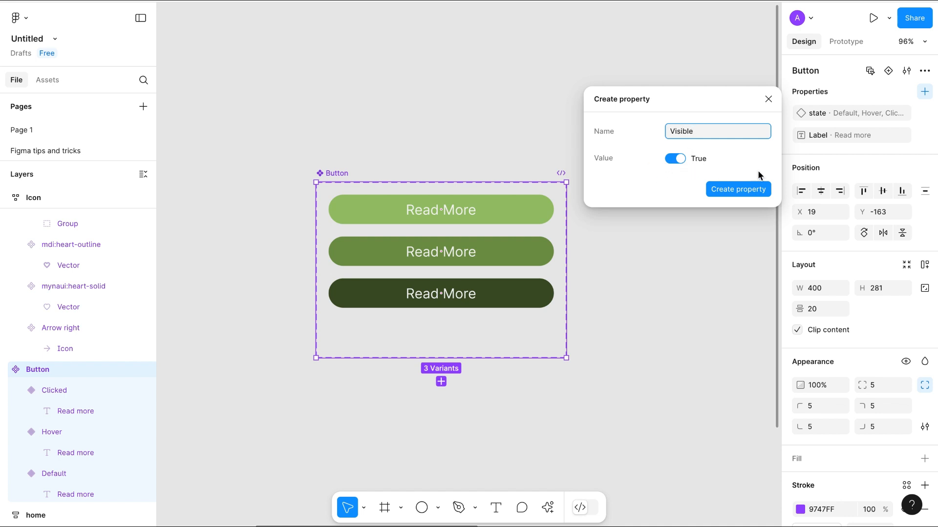
left_click(740, 190)
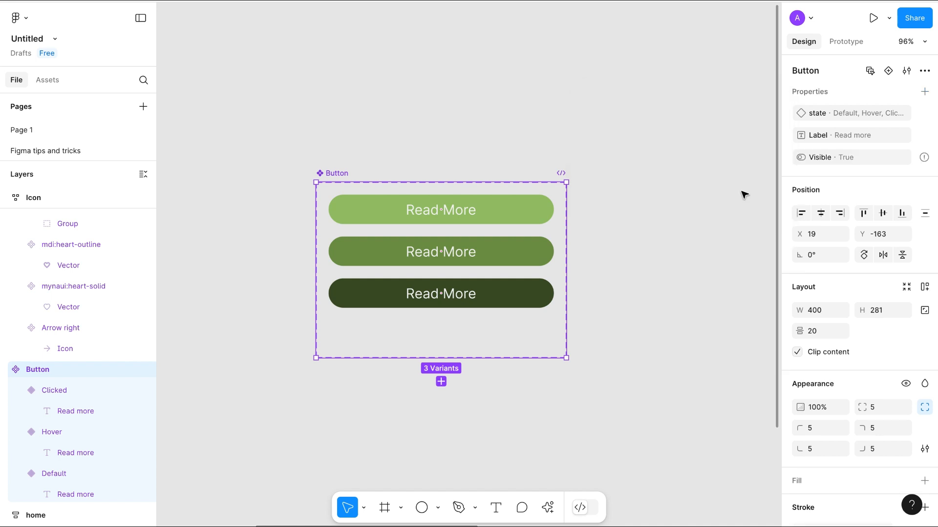
Step: Inspect the component properties of the Contact button instance on the home screen
scroll(656, 285, "right", 8)
scroll(656, 285, "down", 5)
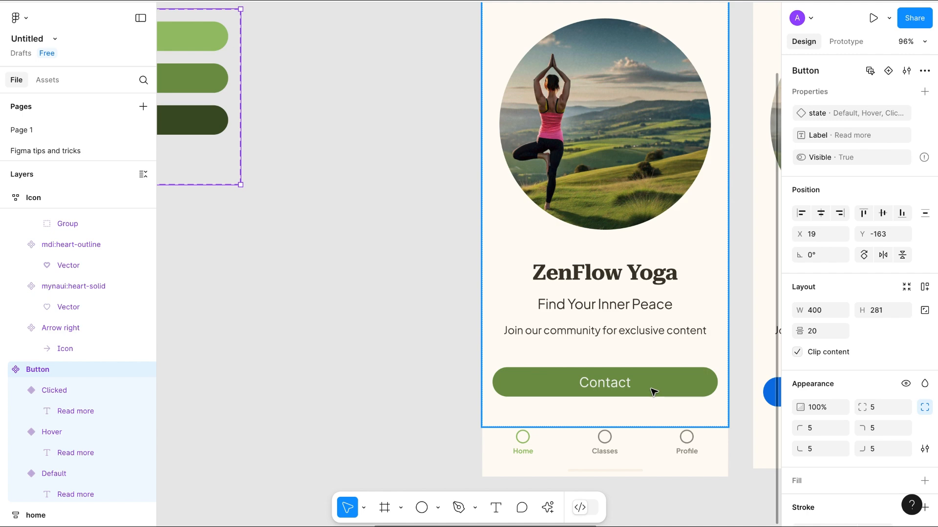
left_click(654, 393)
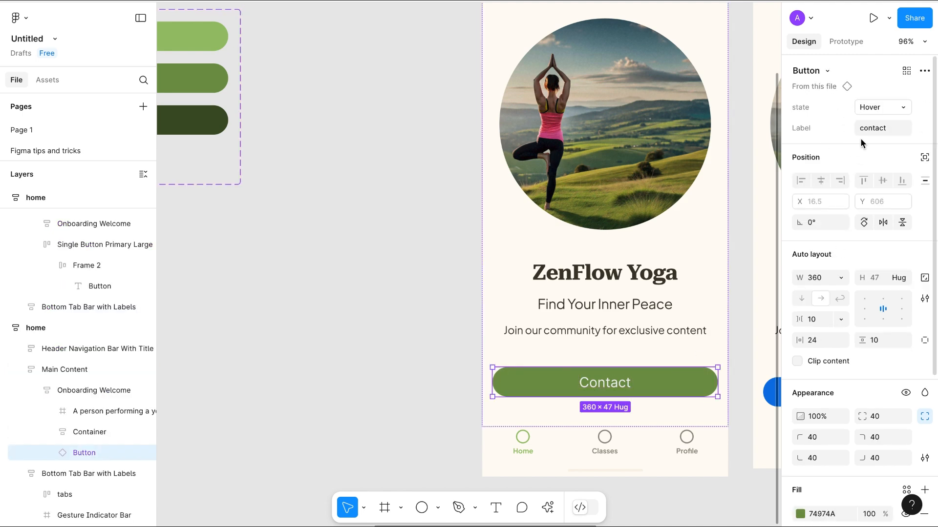
Step: Copy the Arrow right icon from the Icon frame and paste it after the label in the Default button variant
scroll(395, 246, "left", 5)
scroll(394, 247, "up", 3)
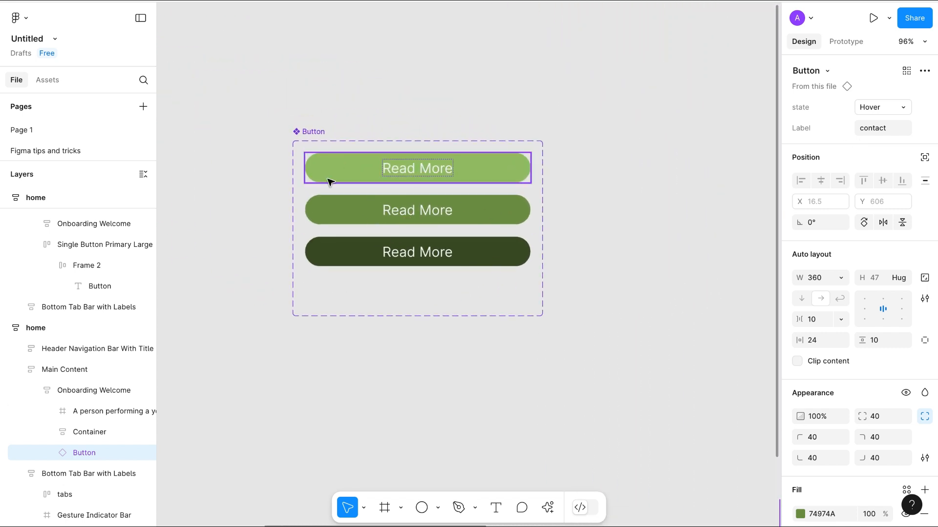
scroll(425, 329, "left", 3)
scroll(425, 328, "up", 2)
scroll(425, 329, "down", 5)
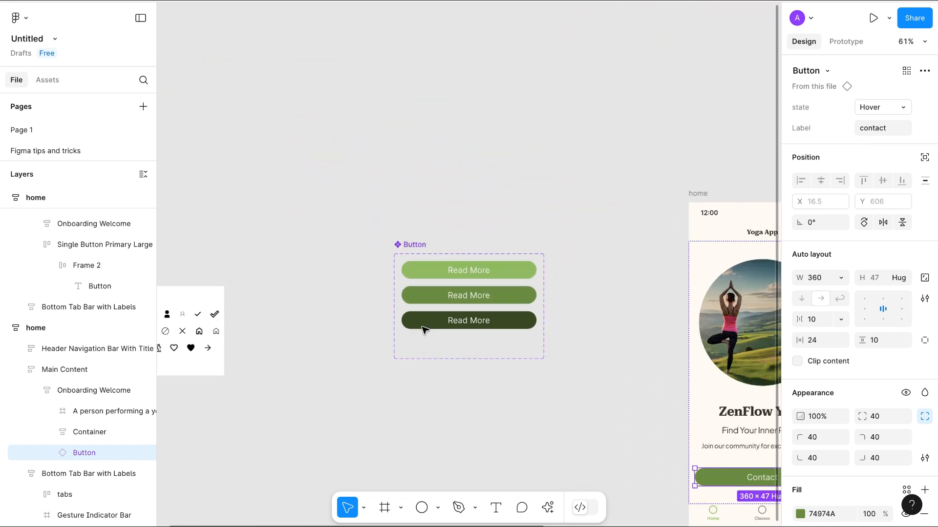
scroll(425, 328, "left", 2)
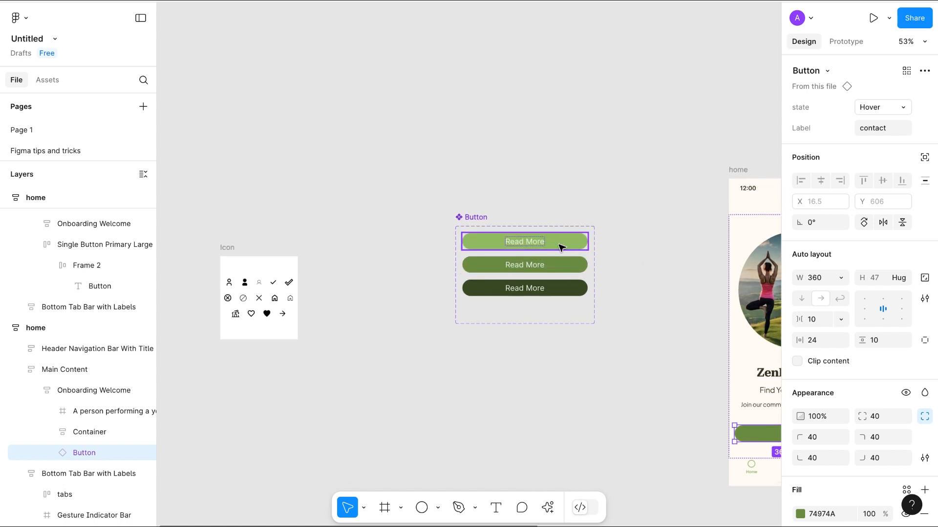
scroll(416, 316, "left", 3)
scroll(416, 316, "down", 1)
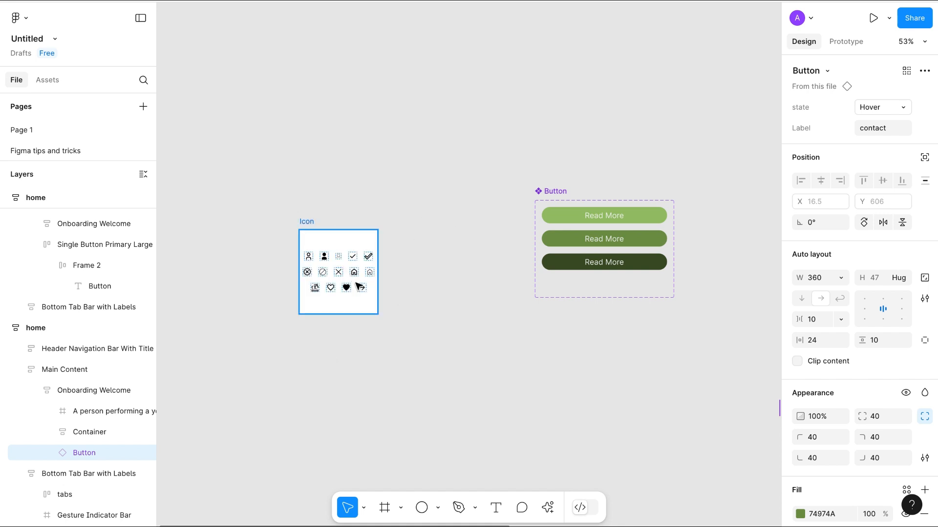
left_click(366, 289)
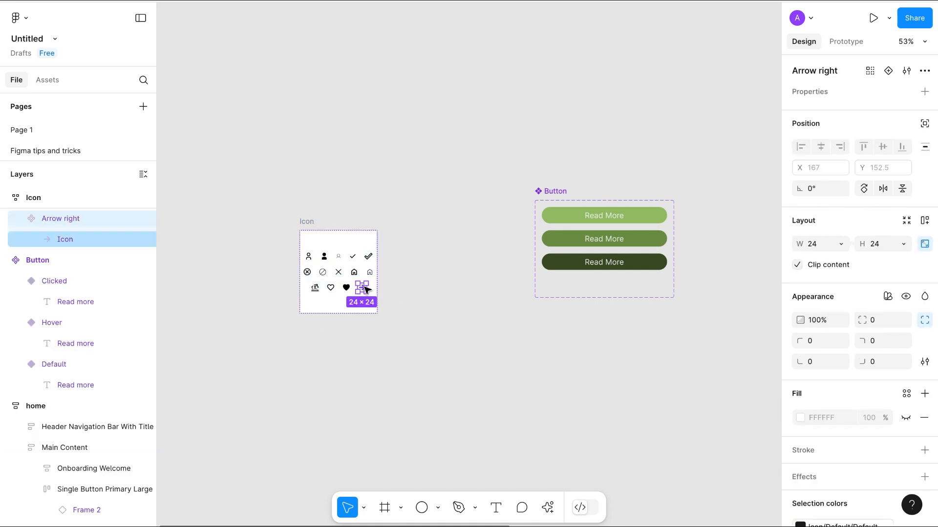
left_click(566, 221)
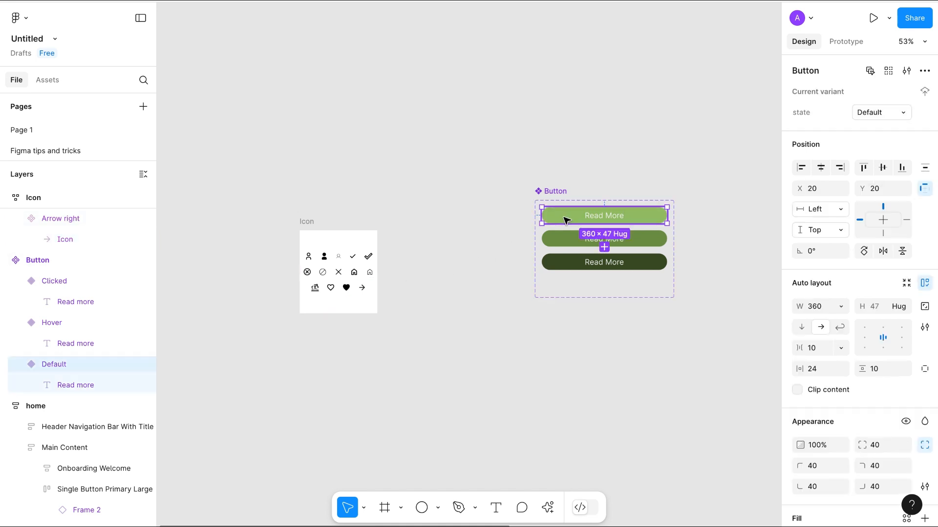
scroll(564, 217, "up", 5, "ctrl")
scroll(566, 220, "left", 3)
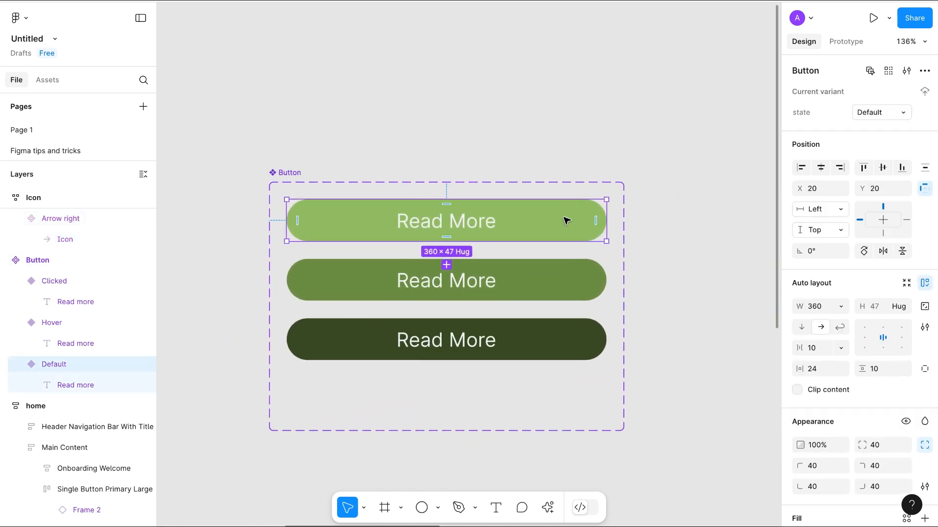
key("ctrl+v")
Step: Recolour the Default variant's arrow icon to white (FFFFFF)
scroll(868, 429, "down", 3)
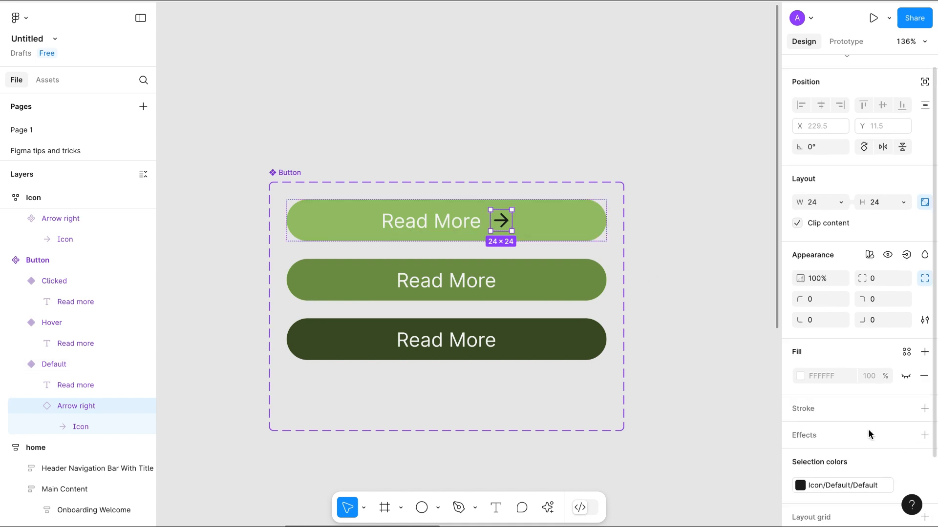
left_click(905, 425)
left_click(800, 425)
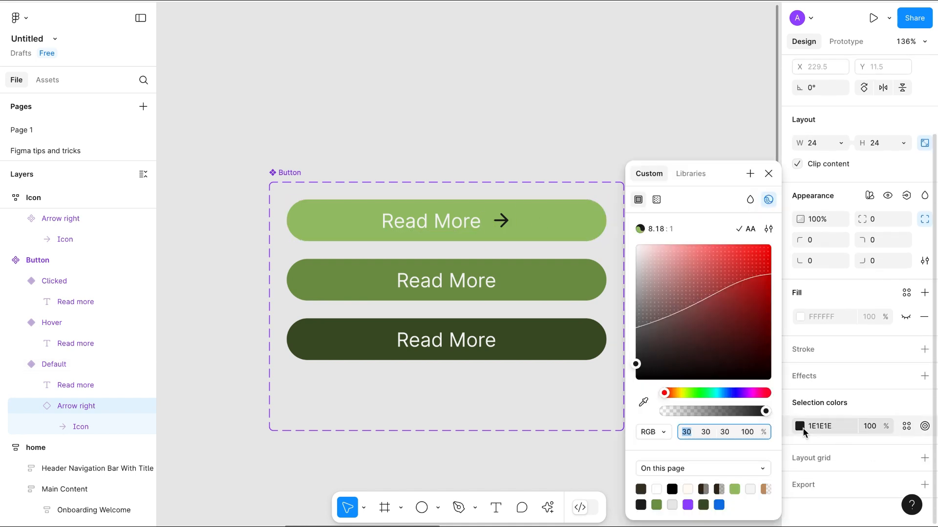
left_click(657, 488)
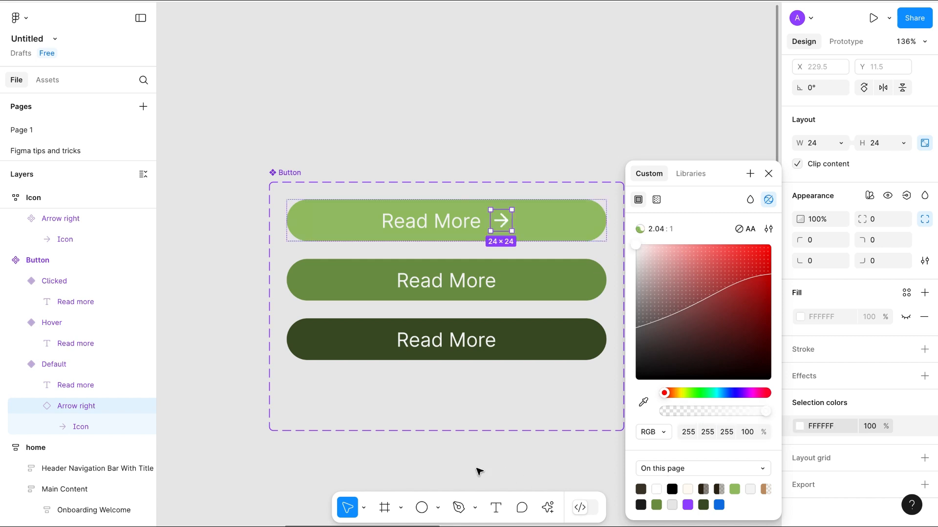
left_click(477, 469)
Step: Copy the white arrow icon from the Default variant into both the Hover and Clicked variants
scroll(638, 433, "down", 5)
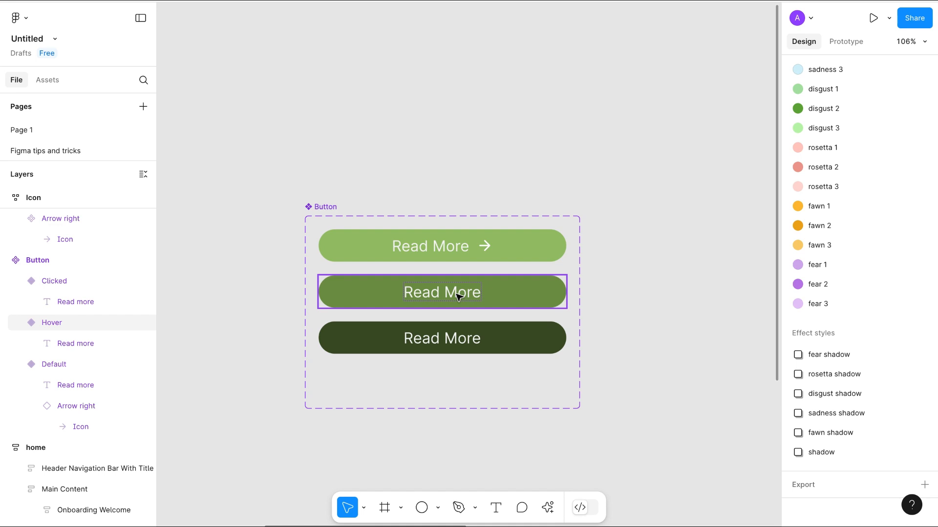
left_click(487, 250)
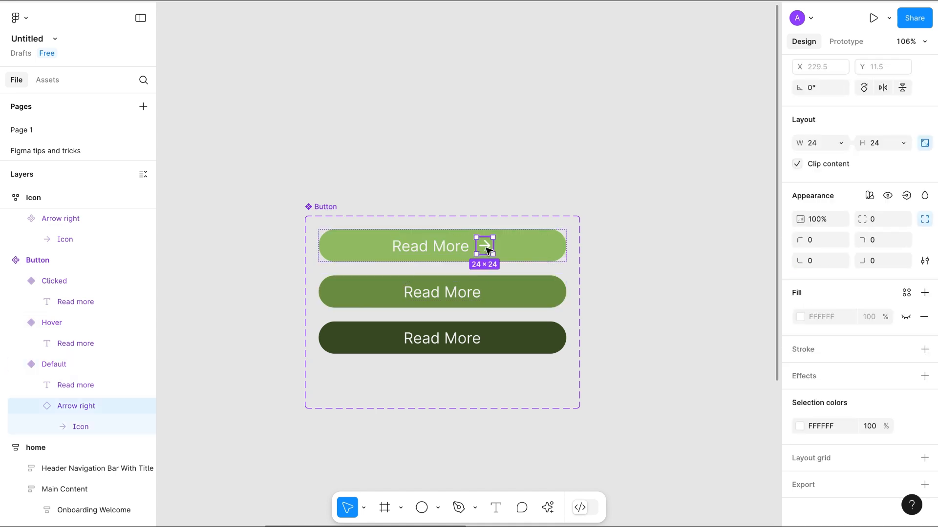
left_click(492, 300)
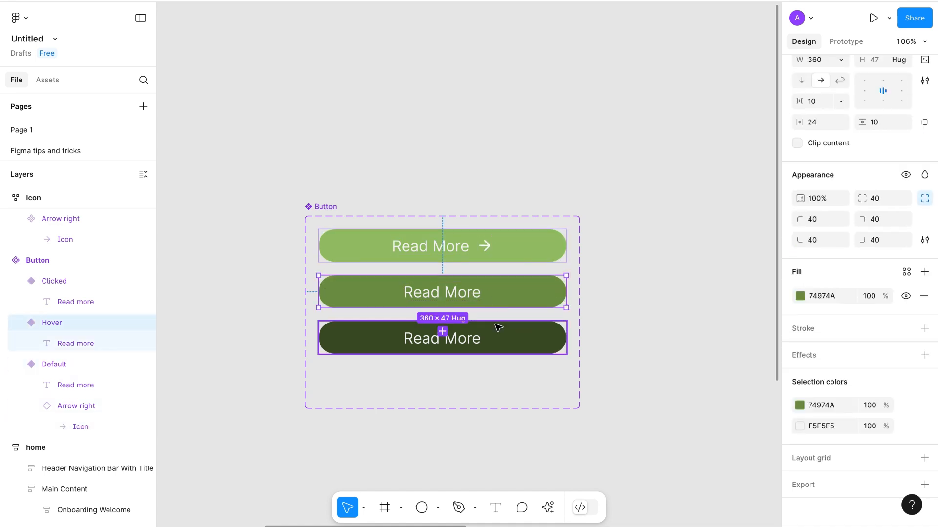
left_click(498, 338, "shift")
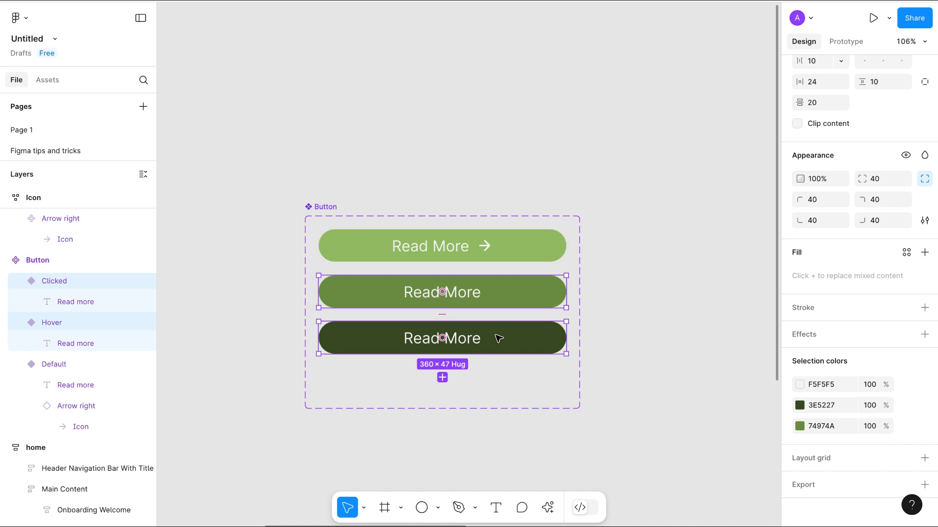
key("ctrl+v")
left_click(590, 352)
Step: Link the visibility of the arrow icons in all three button variants to the Visible boolean property
scroll(591, 351, "down", 2)
scroll(590, 352, "right", 2)
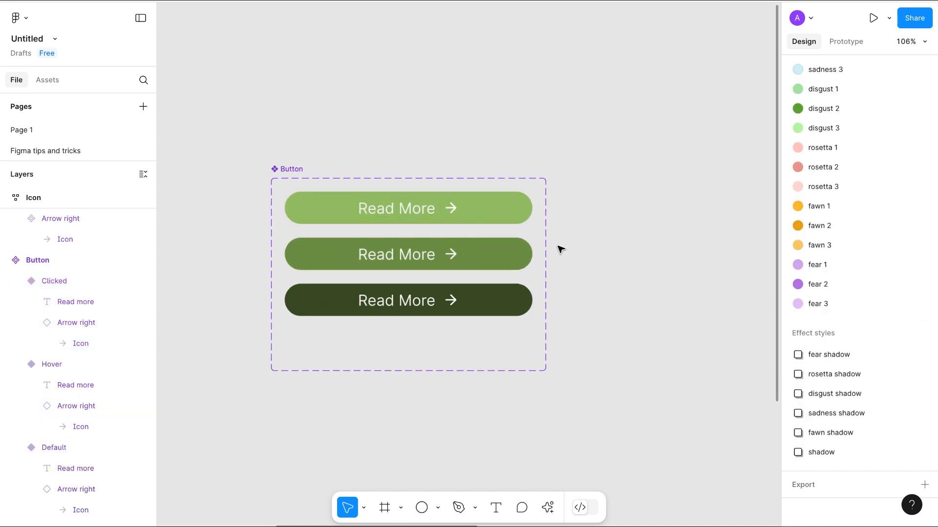
left_click(331, 177)
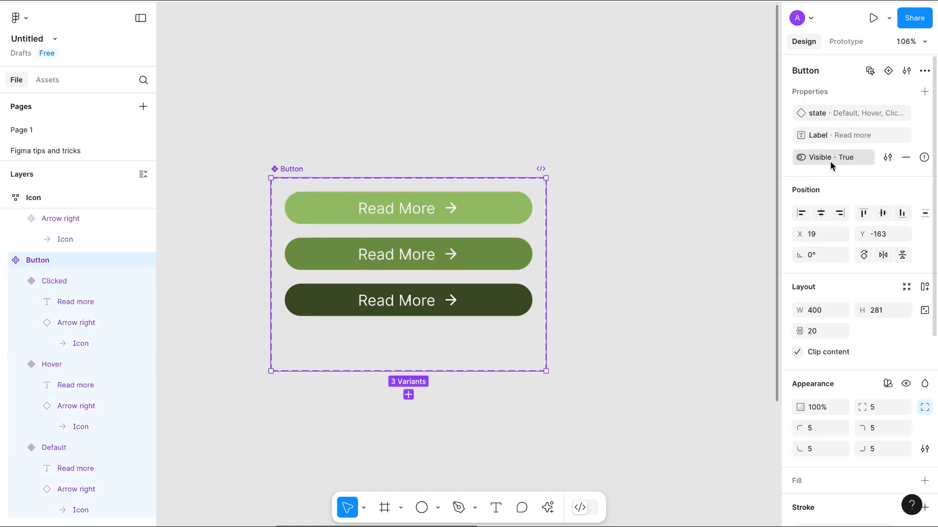
mouse_move(848, 161)
mouse_move(924, 162)
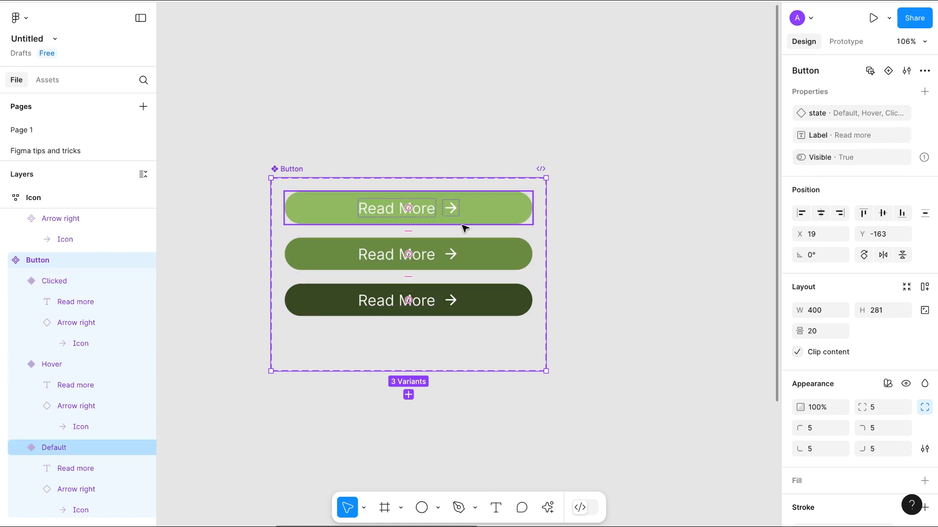
double_click(453, 212)
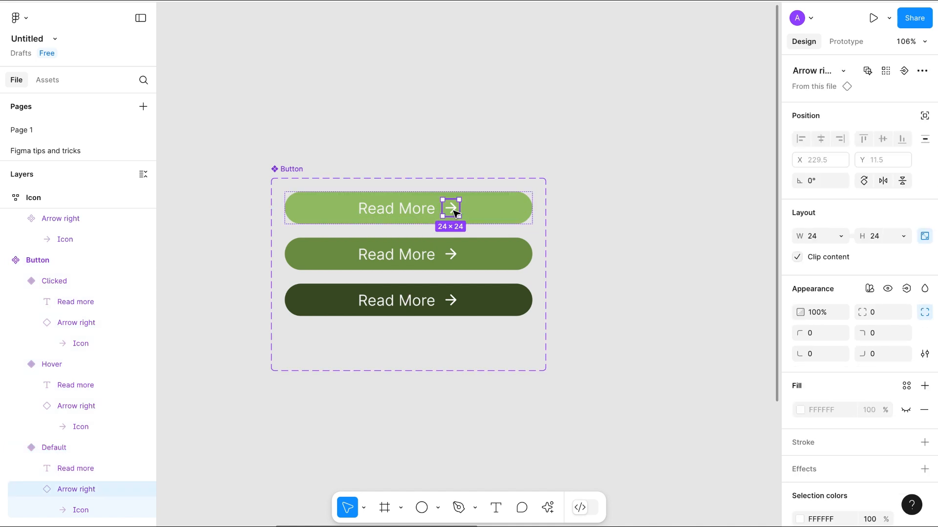
left_click(449, 253, "shift")
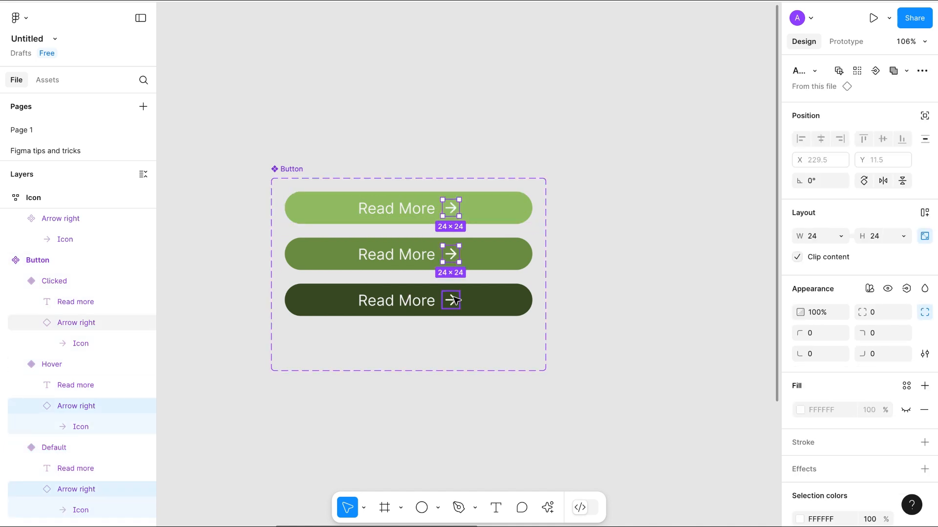
left_click(453, 300, "shift")
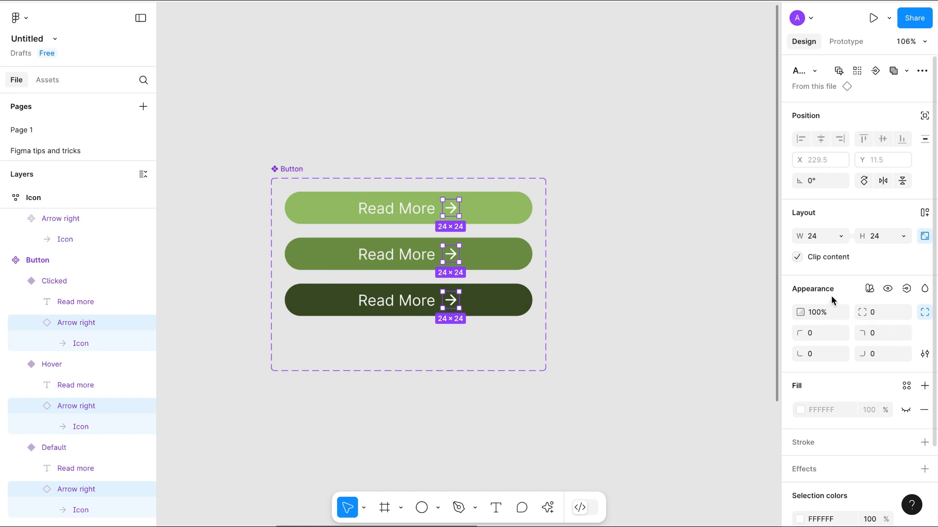
left_click(906, 289)
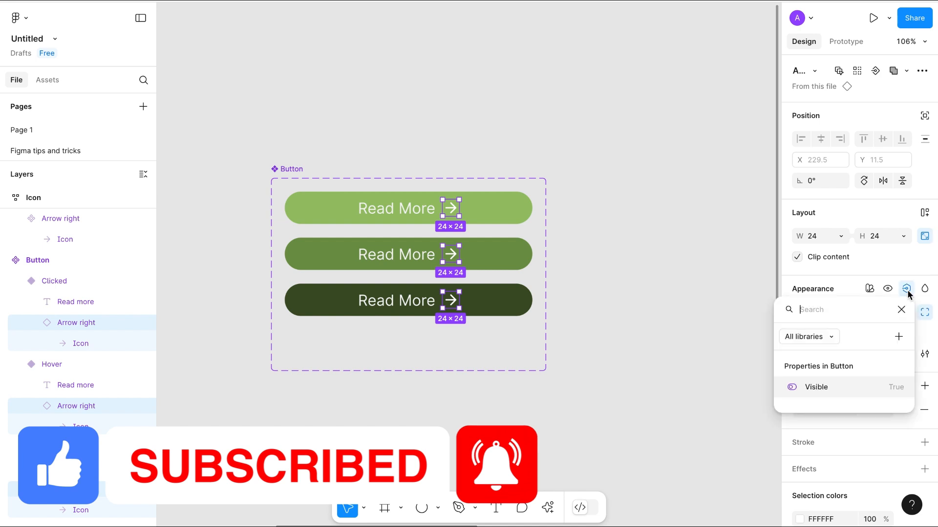
left_click(819, 388)
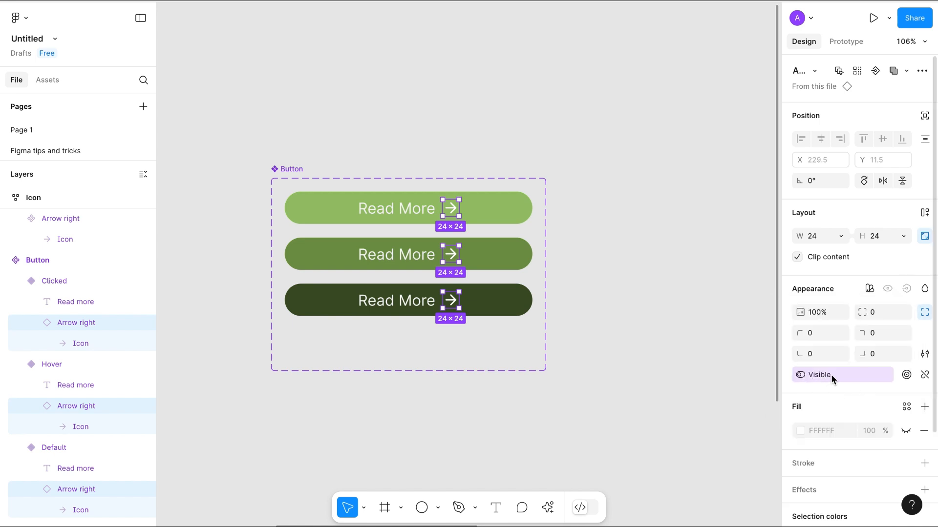
Step: Test the Visible property on the home screen's Contact button by switching it off and back on twice
scroll(674, 352, "right", 10)
scroll(674, 352, "down", 5)
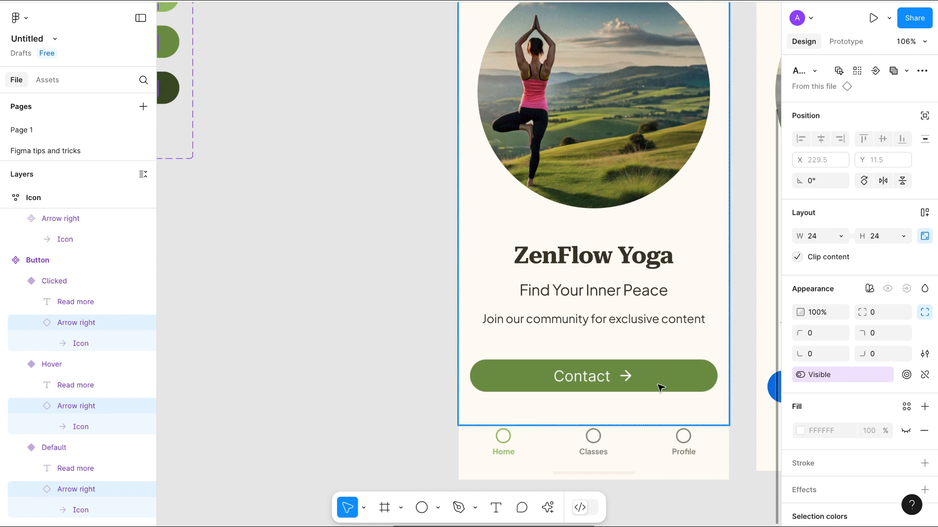
left_click(660, 387)
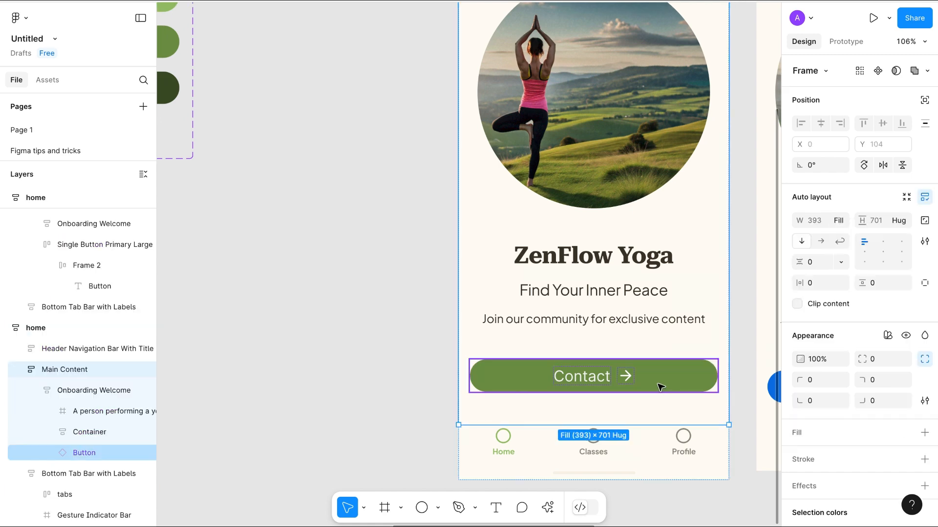
left_click(660, 387)
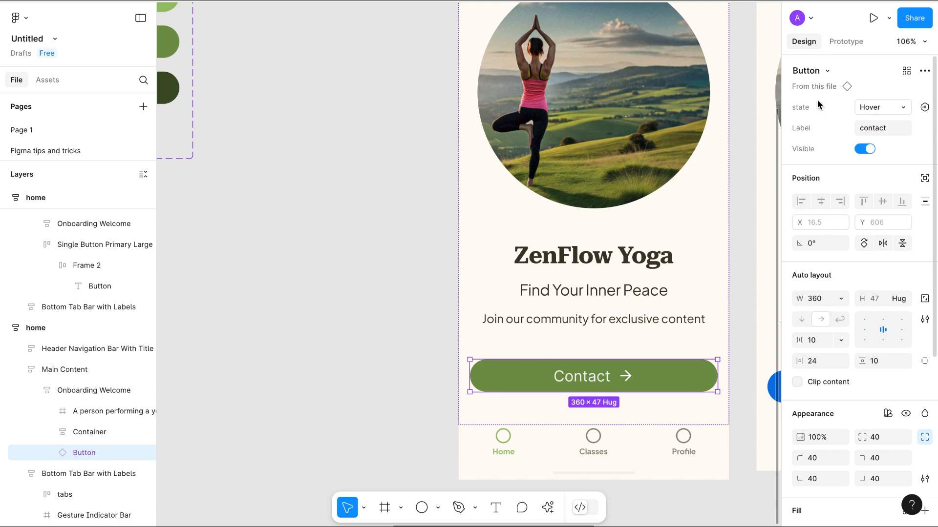
left_click(860, 150)
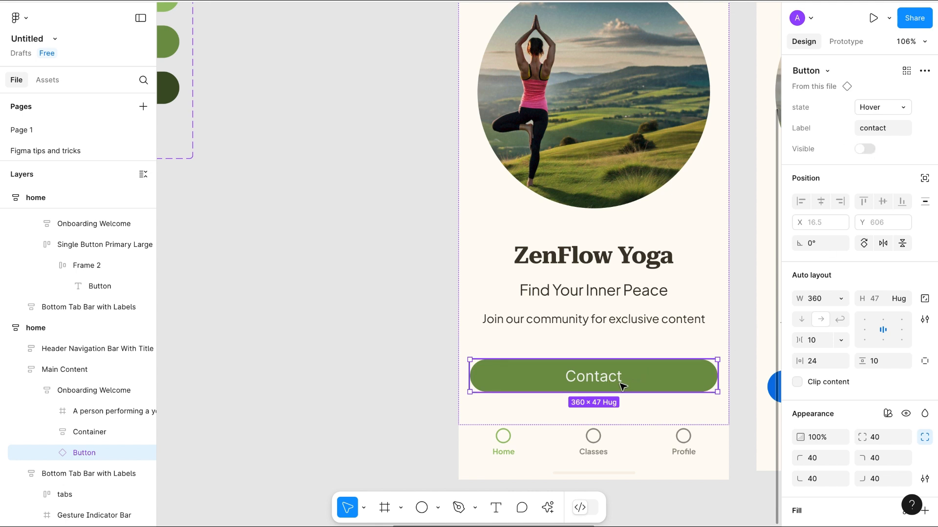
left_click(872, 152)
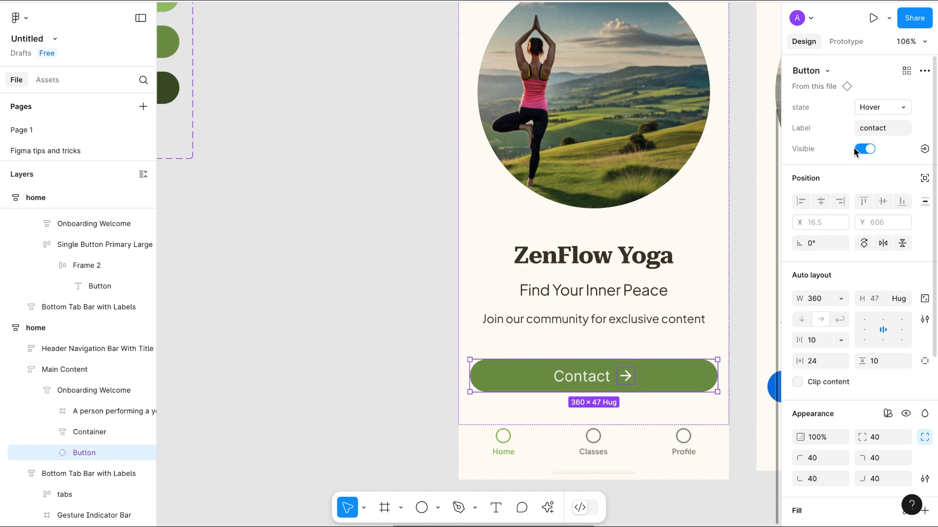
left_click(864, 152)
left_click(871, 149)
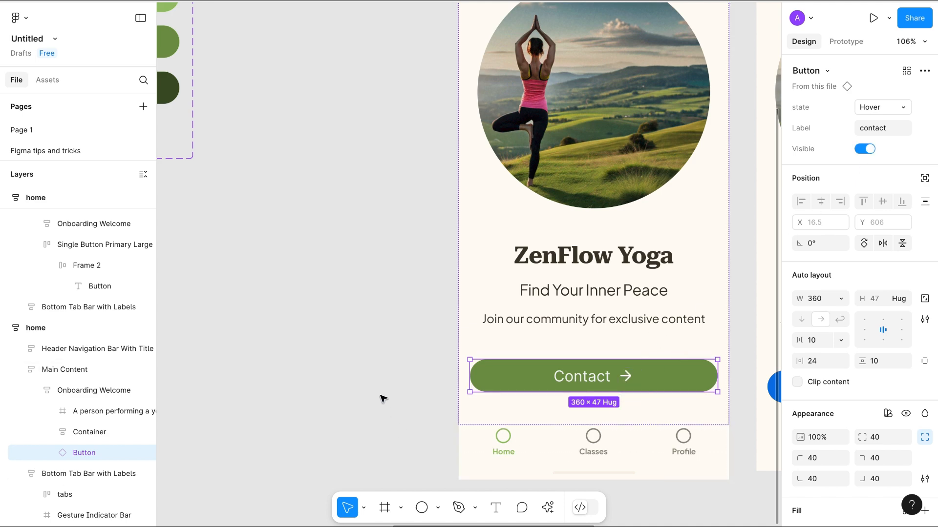
Step: Create a second boolean property named "Has label" with the value True on the Button component set
scroll(379, 402, "down", 5)
scroll(376, 410, "left", 3)
left_click(366, 262)
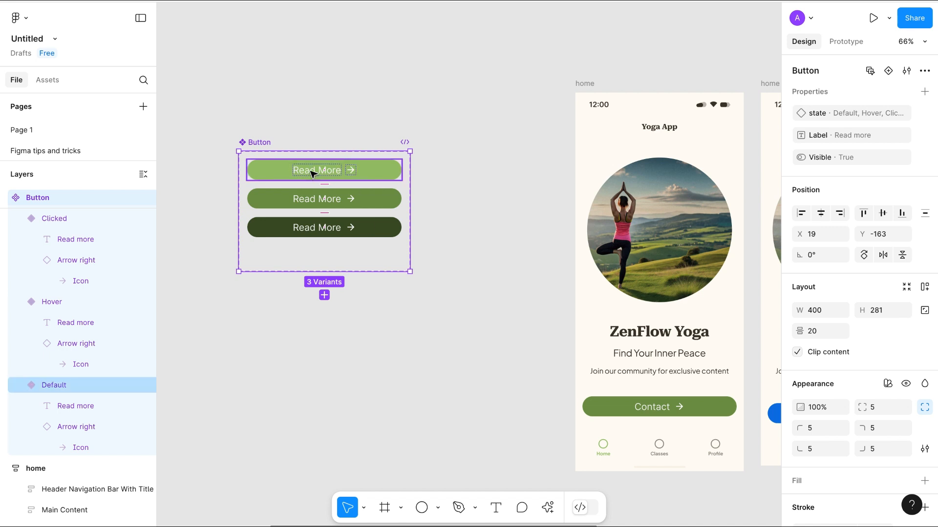
left_click(623, 415)
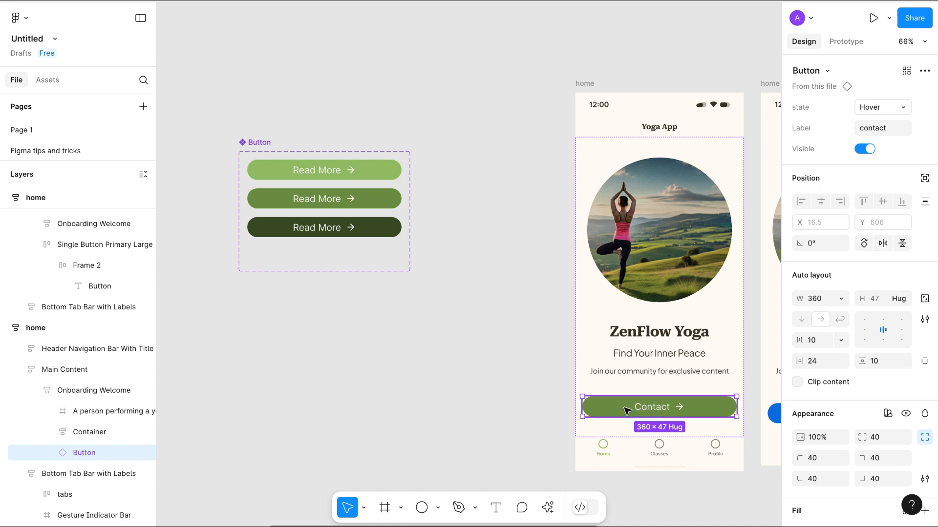
left_click(317, 172)
left_click(265, 150)
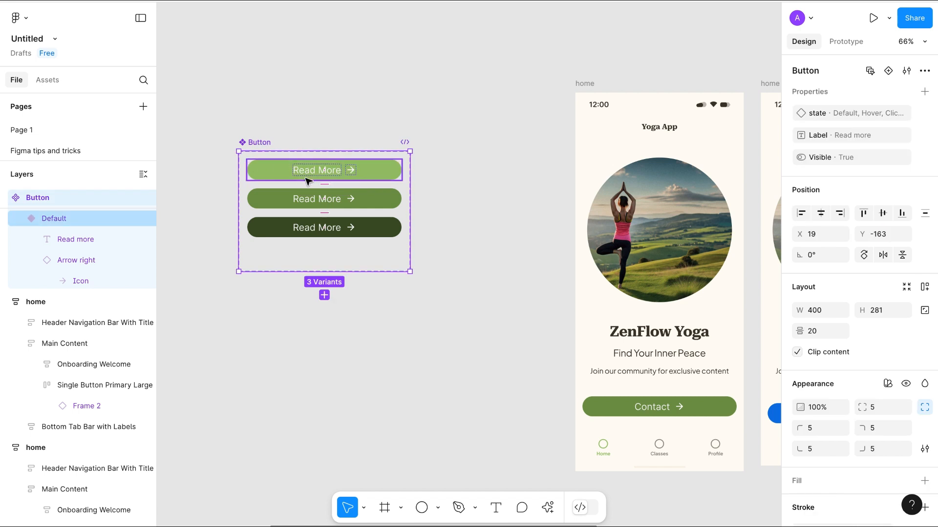
left_click(925, 92)
left_click(848, 162)
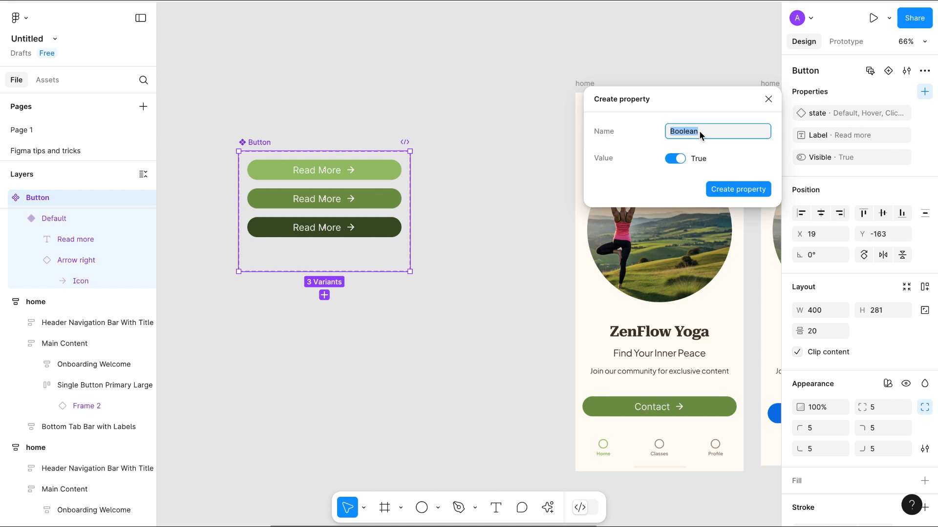
type("Has")
left_click(733, 190)
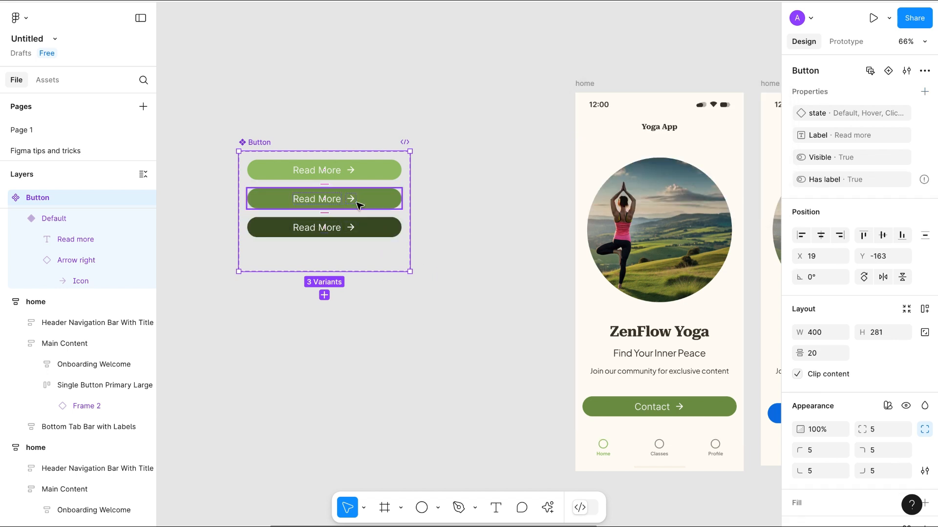
Step: Link the visibility of the Read More label texts in all three button variants to the Has label boolean property
left_click(314, 176)
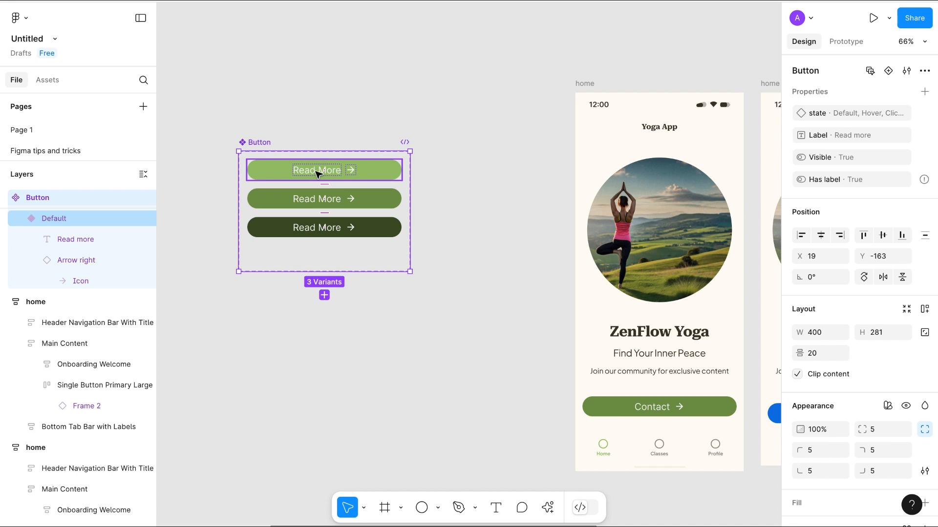
left_click(317, 173)
double_click(320, 173)
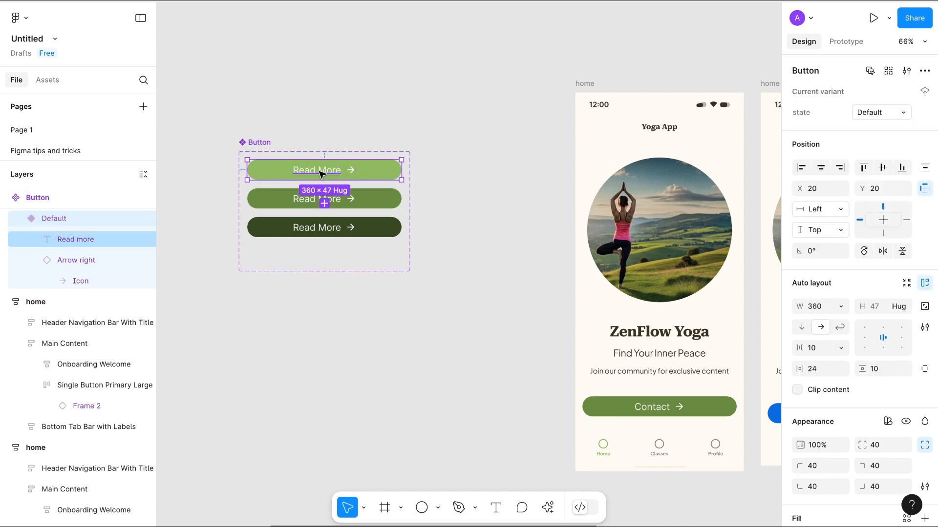
left_click(316, 200, "shift")
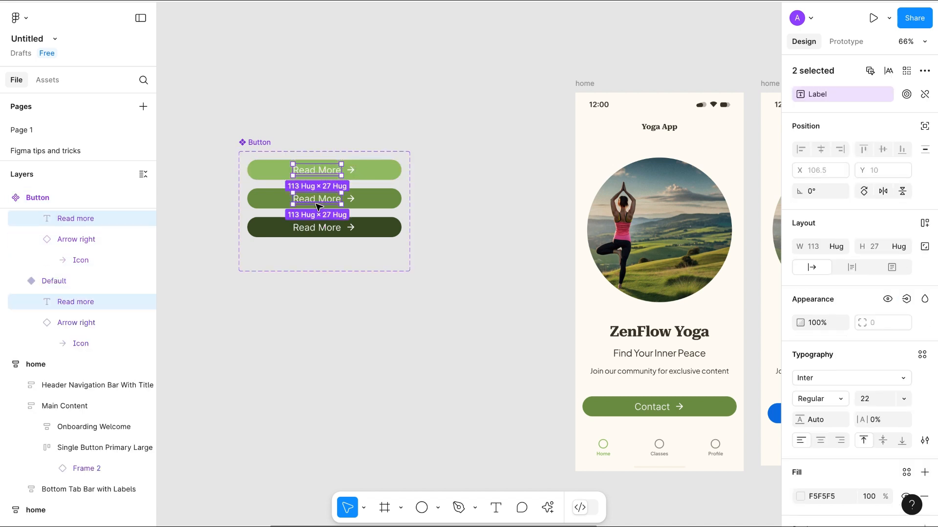
left_click(319, 228, "shift")
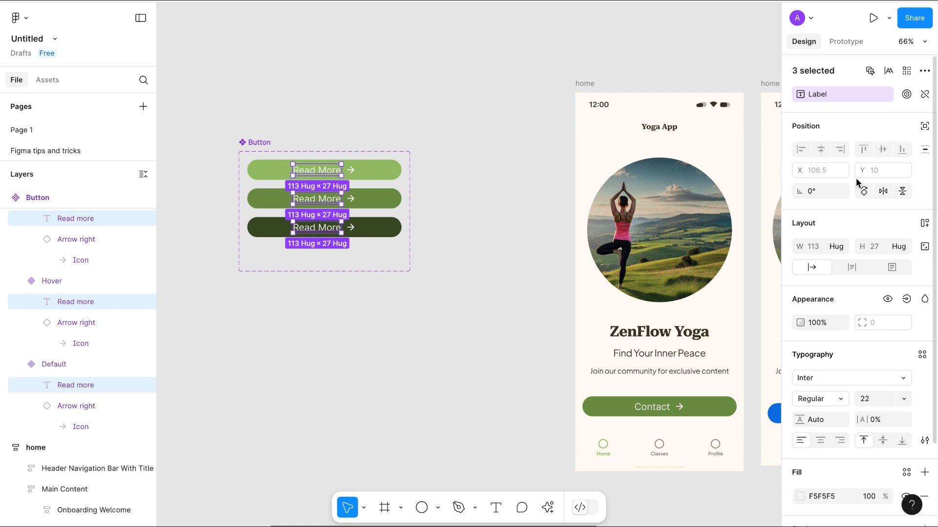
scroll(880, 345, "down", 2)
left_click(907, 300)
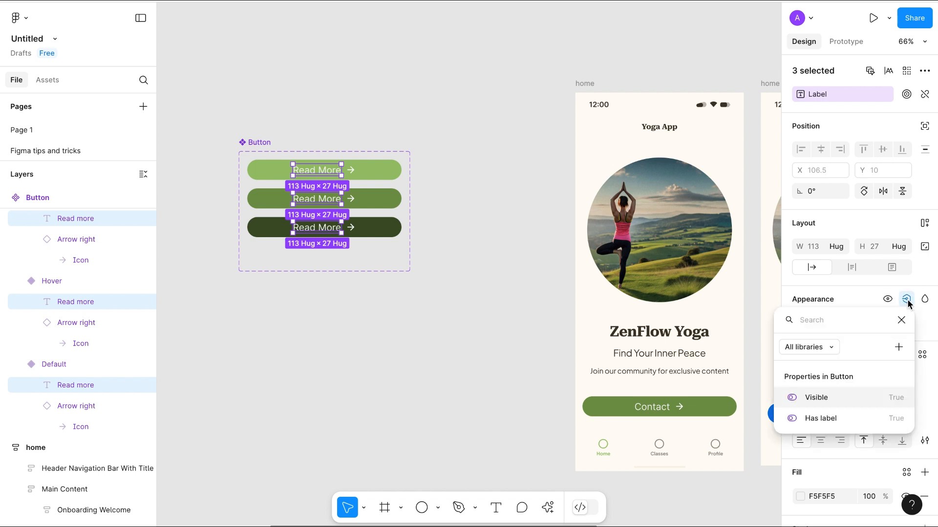
left_click(832, 421)
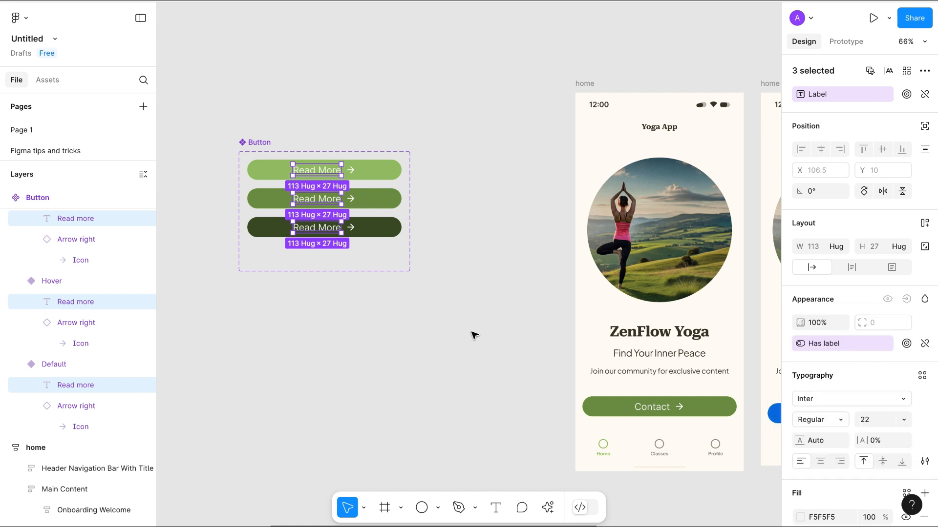
left_click(474, 335)
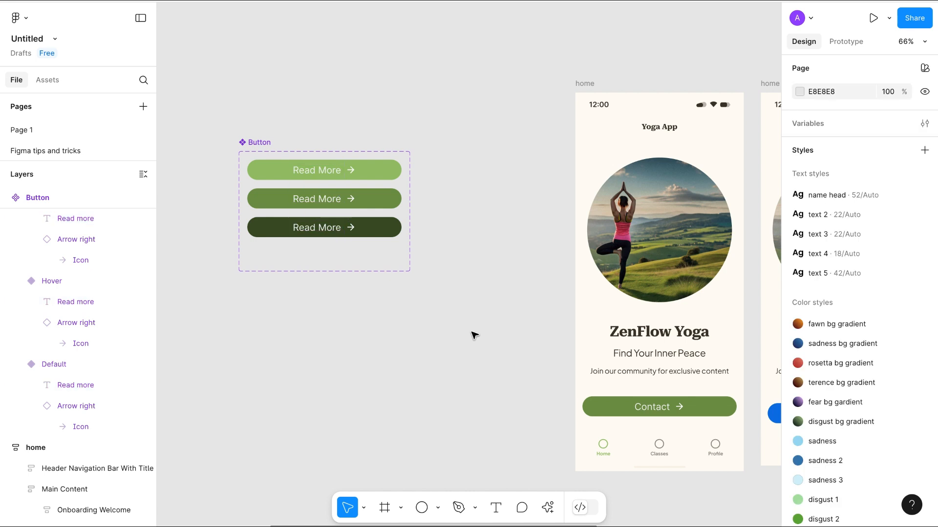
Step: Test the Has label property on the home screen's Contact button by switching it off and back on
left_click(609, 415)
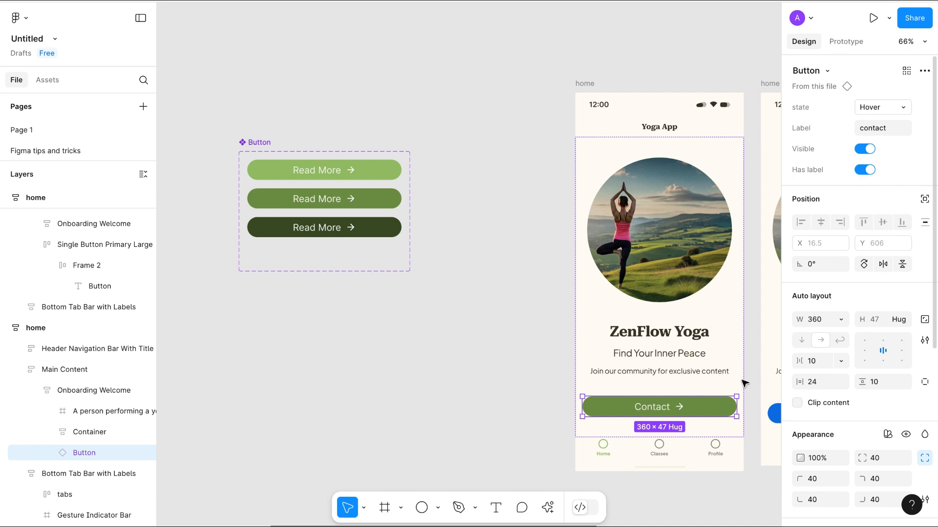
left_click(864, 170)
scroll(672, 398, "down", 3)
scroll(672, 398, "right", 2)
scroll(671, 396, "up", 5)
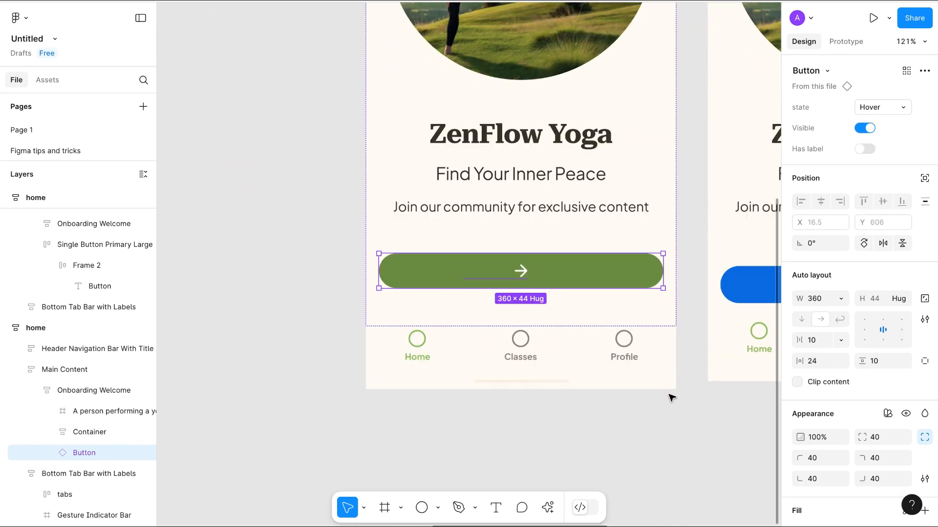
left_click(865, 148)
scroll(605, 323, "up", 2)
scroll(606, 324, "left", 10)
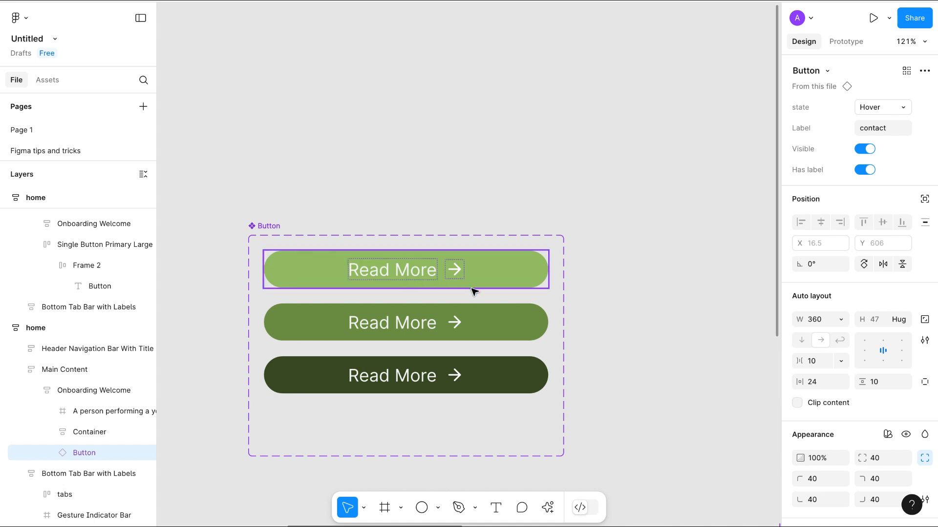
scroll(565, 356, "right", 1)
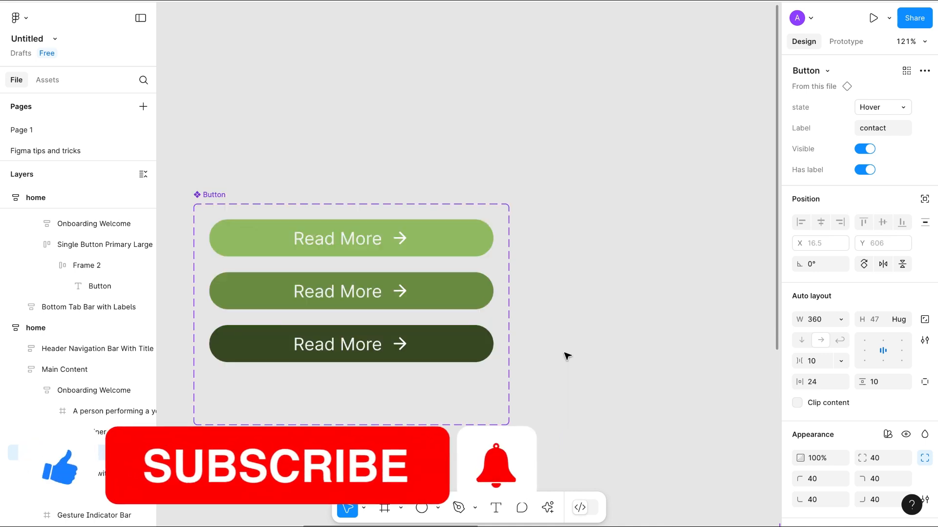
scroll(567, 356, "left", 1)
left_click(255, 166)
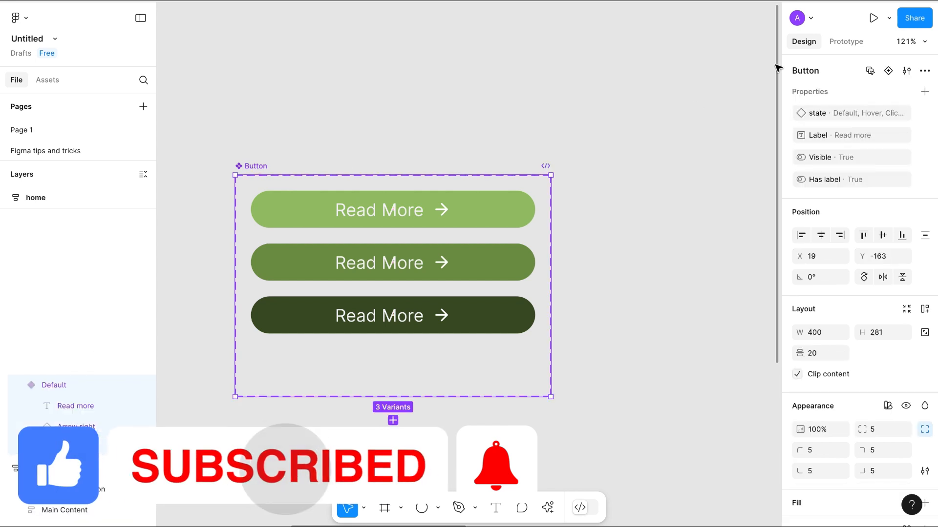
left_click(924, 91)
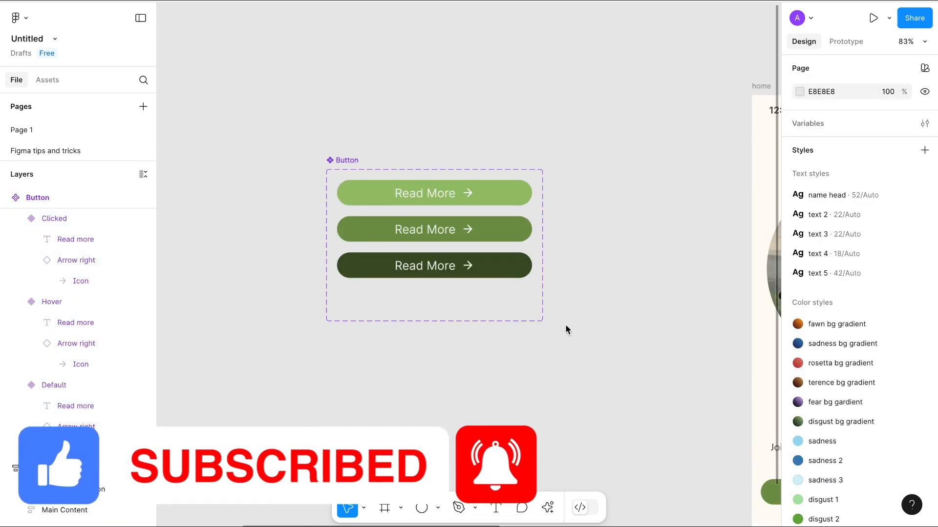
Step: Swap the Default variant's arrow icon for the mdi:heart-outline component and check the home screen's Contact button
left_click(471, 194)
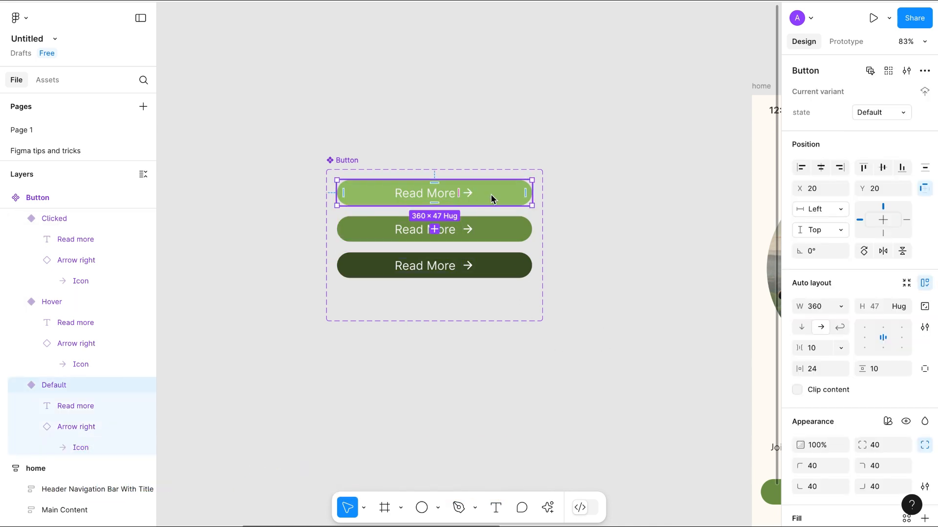
left_click(466, 194)
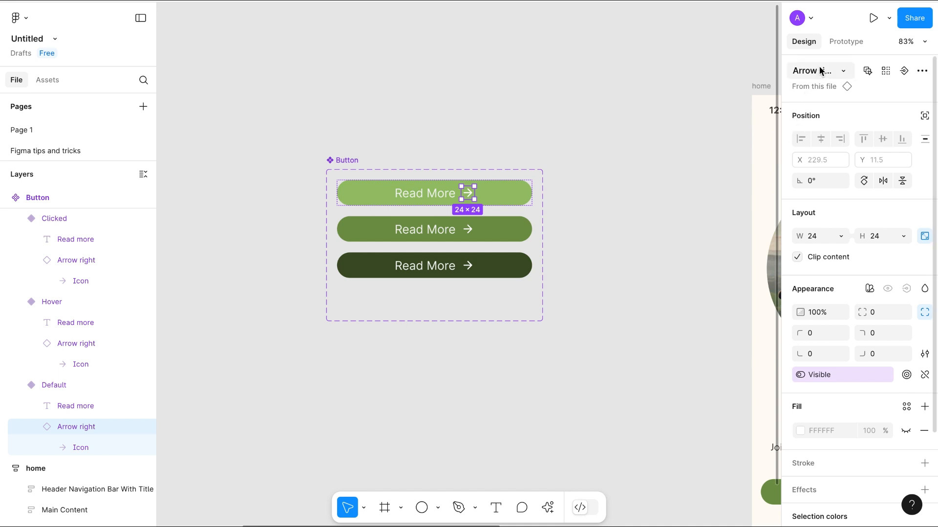
left_click(843, 71)
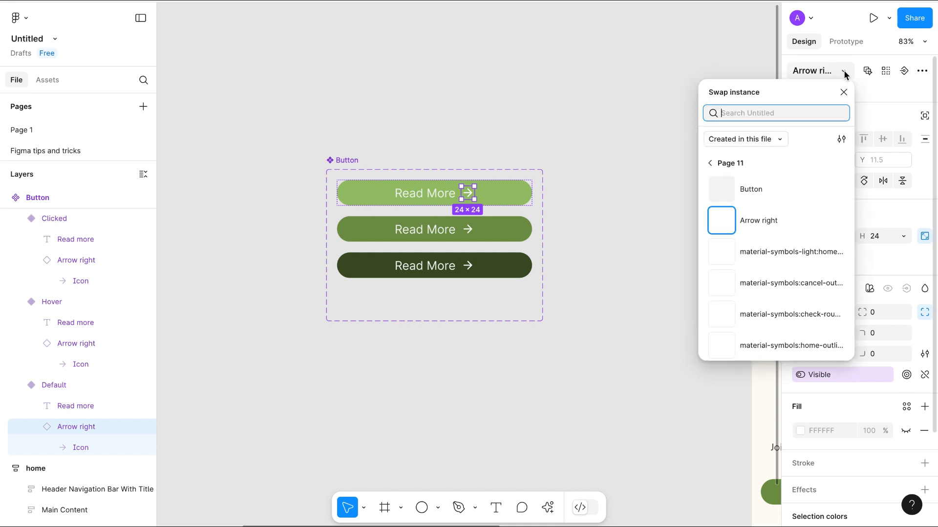
scroll(755, 281, "down", 5)
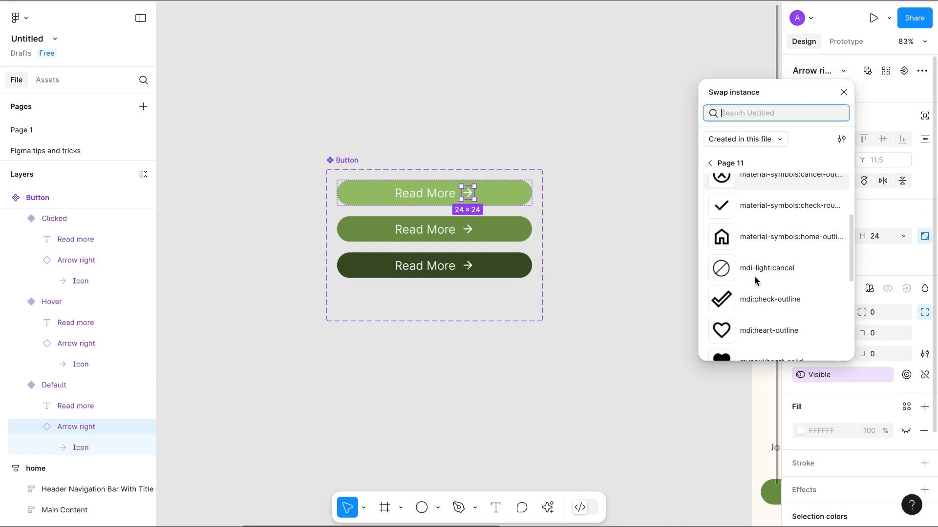
left_click(755, 280)
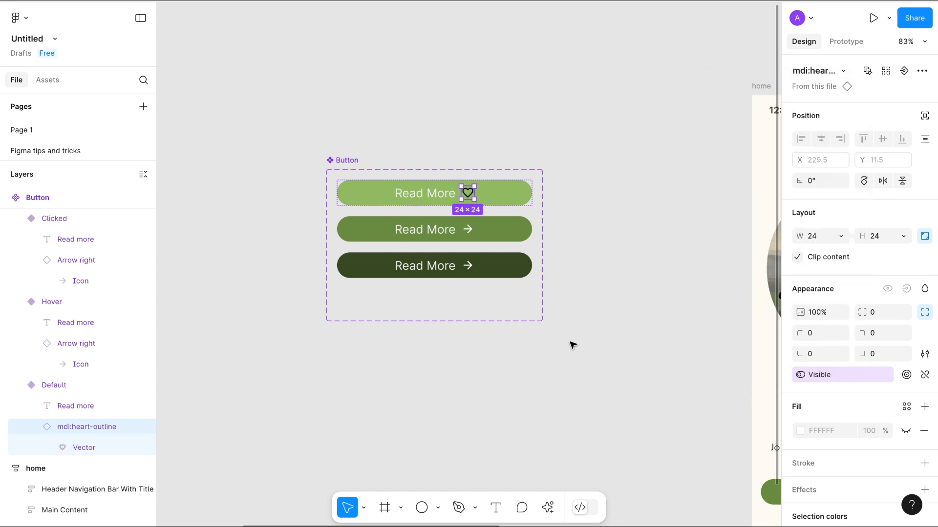
scroll(578, 343, "right", 5)
scroll(578, 343, "down", 2)
left_click(572, 415)
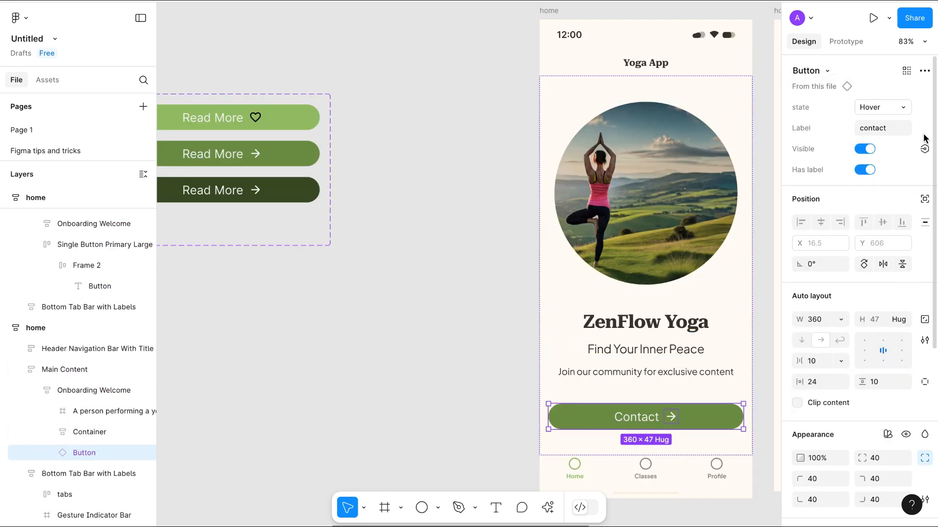
scroll(364, 387, "left", 3)
scroll(363, 387, "up", 1)
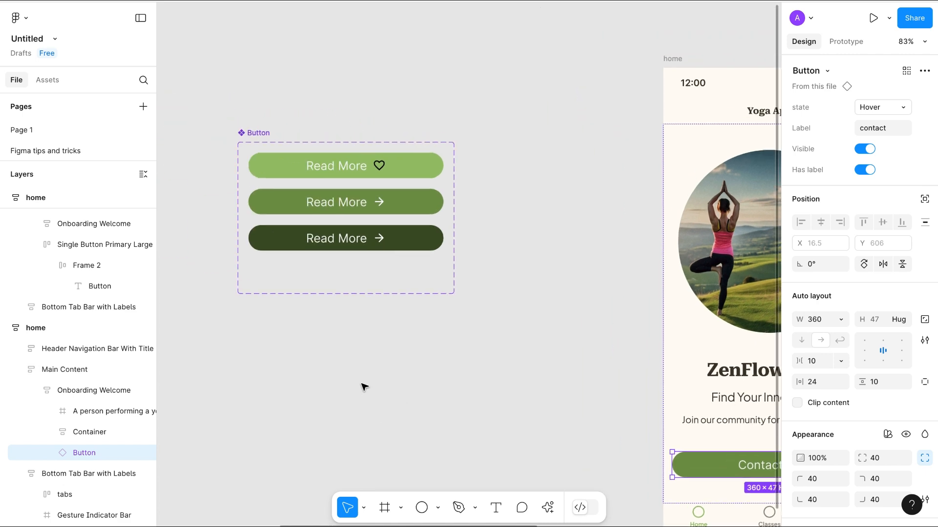
Step: Undo the icon swap in the Default button variant
key("Escape")
key("Escape")
key("Escape")
key("ctrl+z")
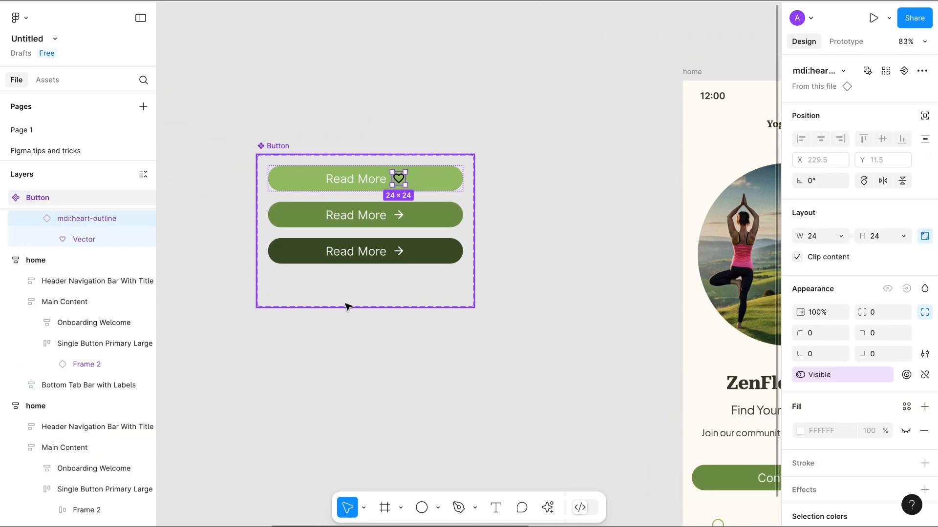
key("ctrl+z")
left_click(565, 314)
Step: Create an instance swap property named "Instance Swap" on the Button component set with mdi:heart-outline from Page 11 as its value
left_click(275, 147)
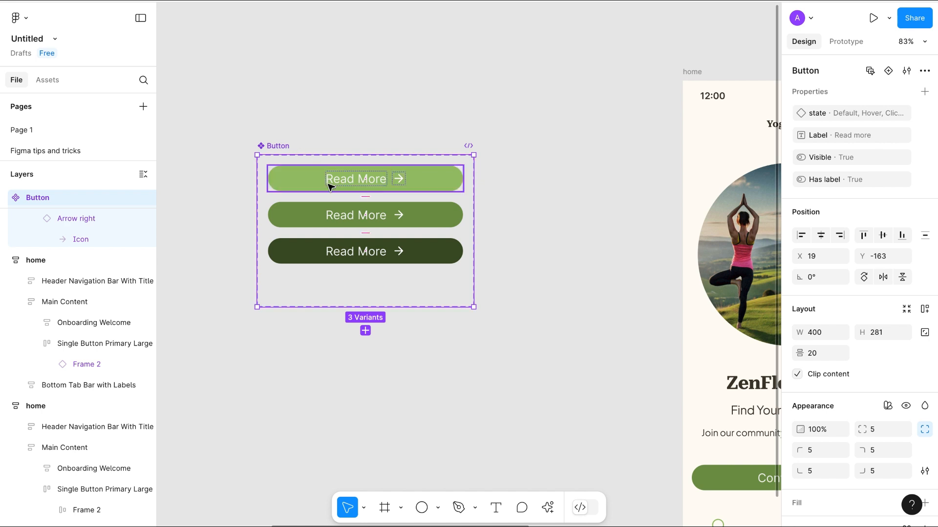
left_click(924, 91)
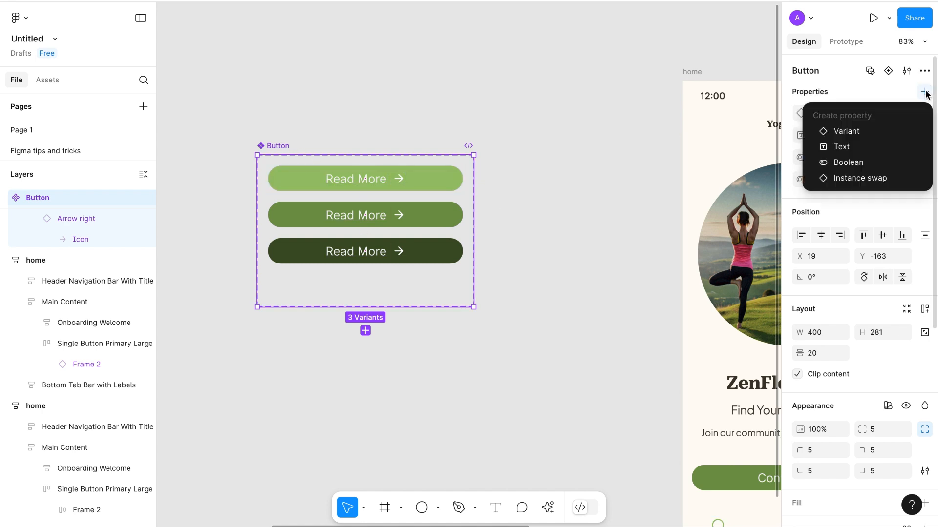
left_click(860, 179)
left_click(514, 227)
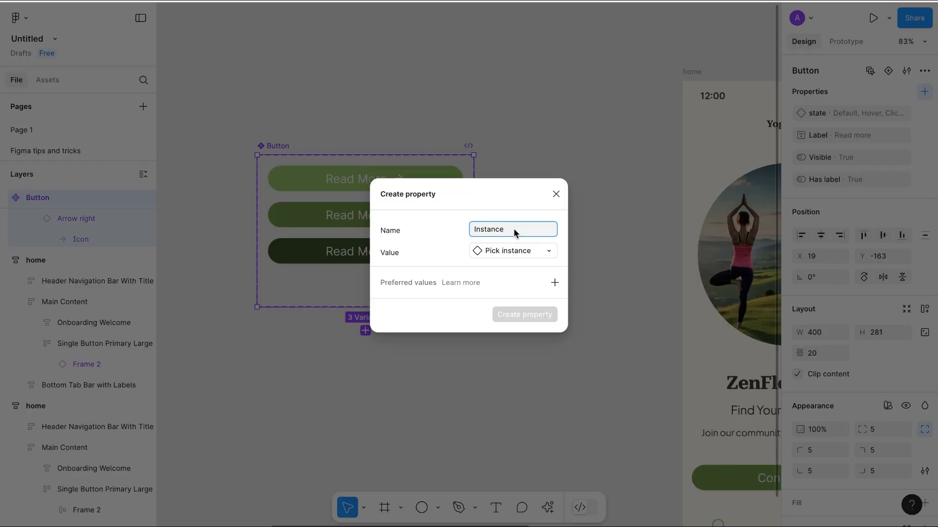
left_click(499, 250)
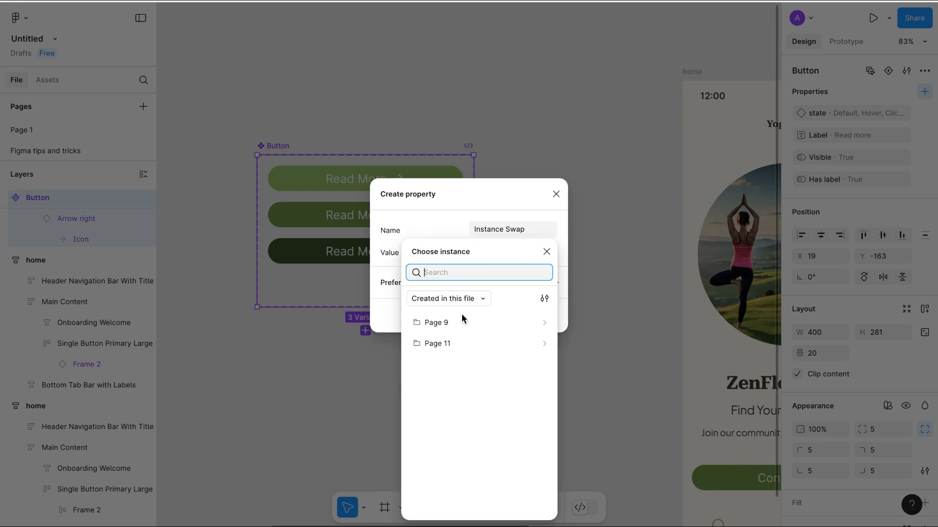
left_click(454, 345)
scroll(479, 362, "down", 2)
scroll(459, 406, "down", 3)
scroll(477, 484, "down", 8)
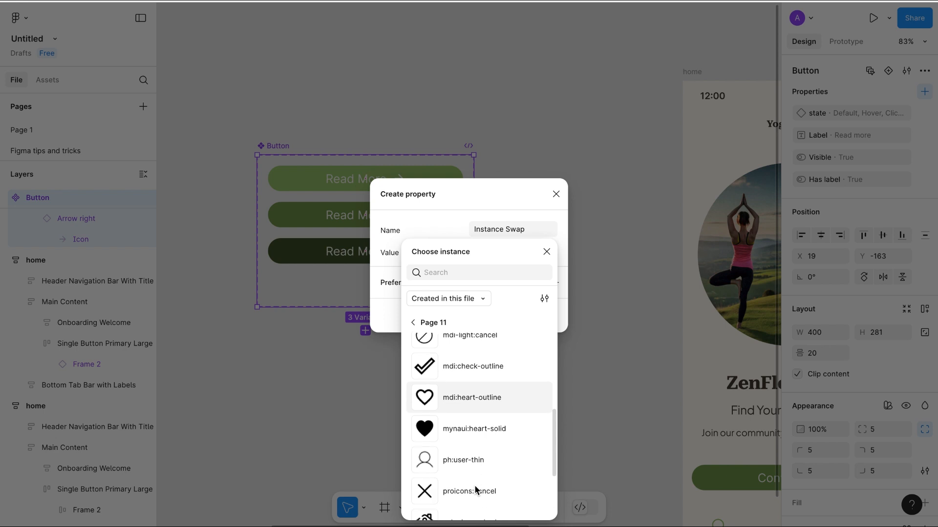
scroll(474, 452, "up", 6)
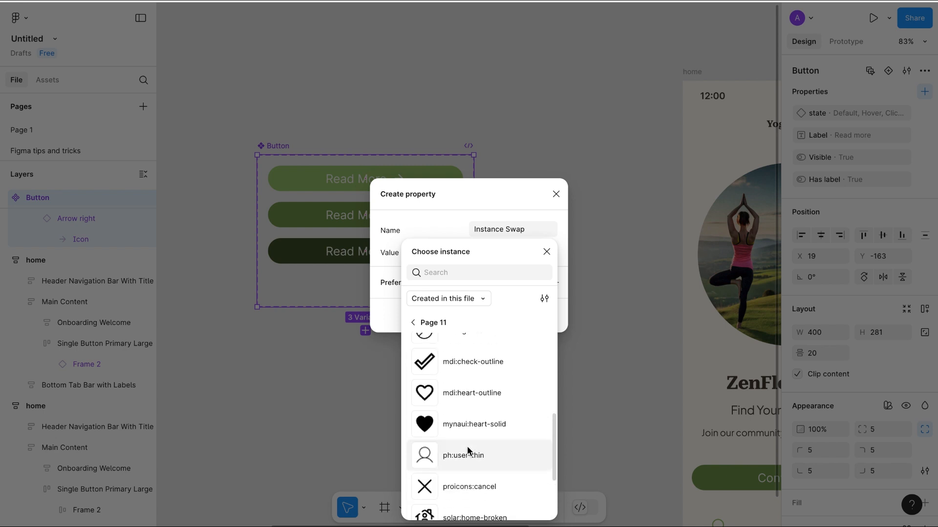
scroll(472, 450, "up", 1)
left_click(471, 488)
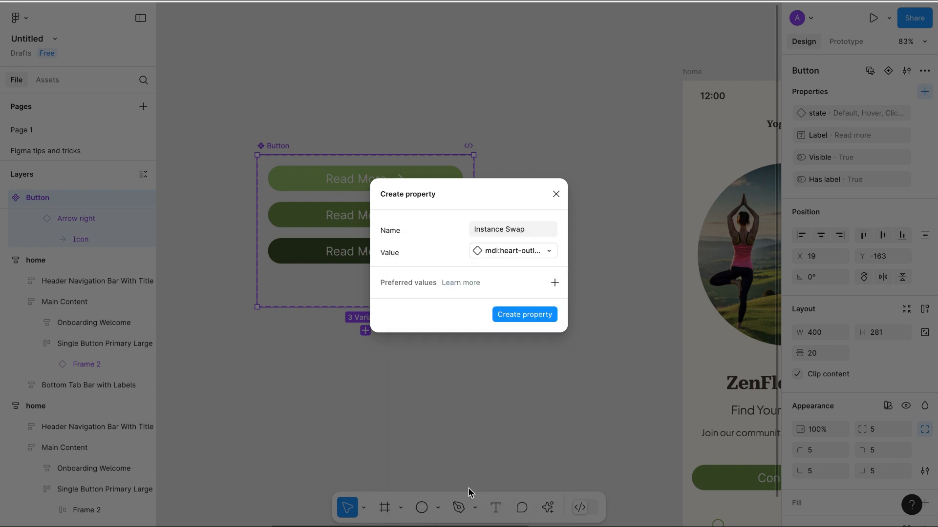
left_click(522, 315)
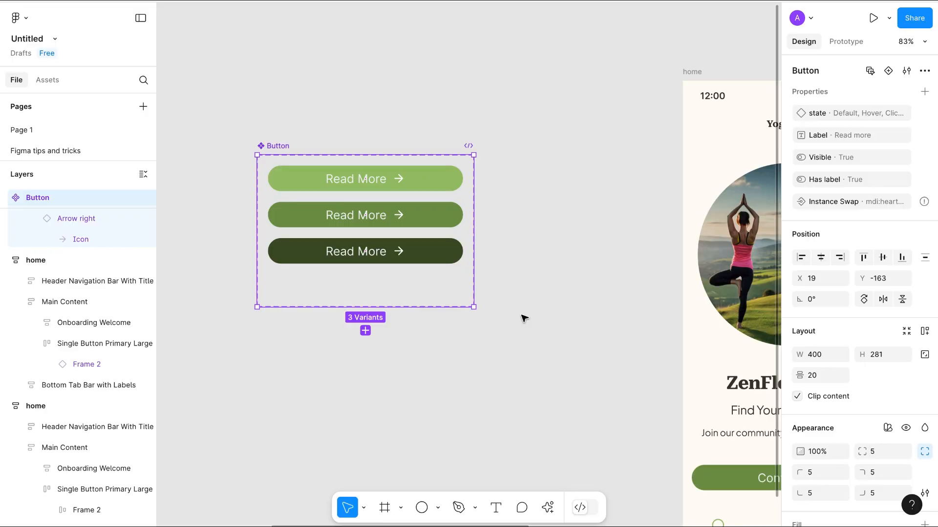
Step: Apply the Instance Swap property to the arrow icons in all three Button variants
scroll(536, 356, "right", 5)
scroll(535, 356, "down", 1)
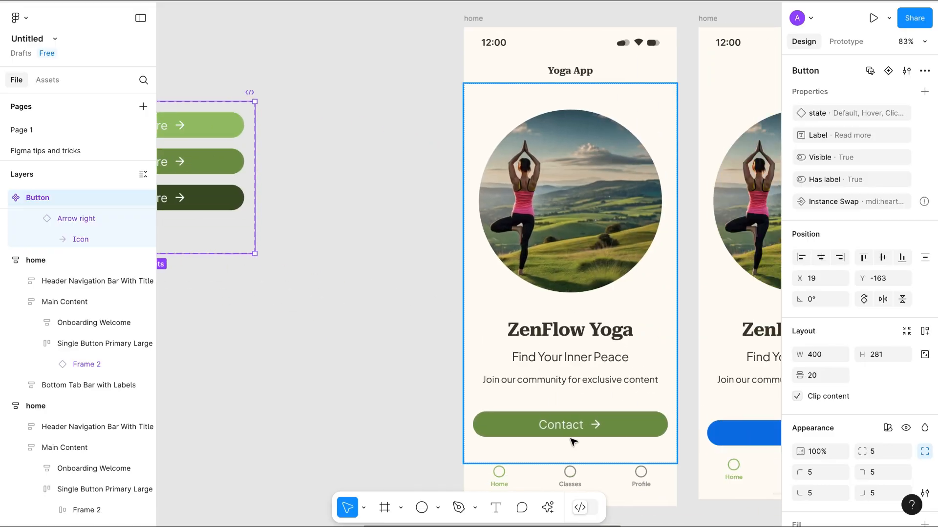
scroll(600, 430, "left", 6)
scroll(600, 429, "up", 1)
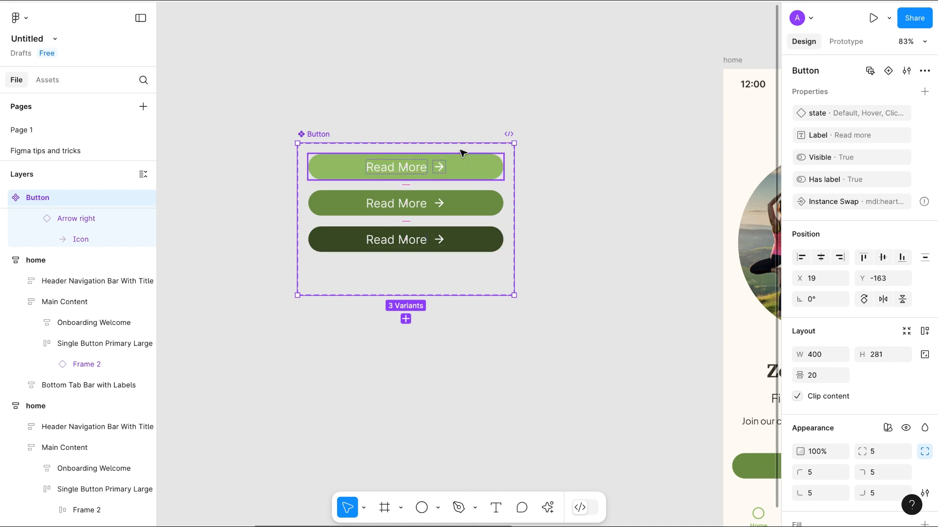
left_click(445, 171)
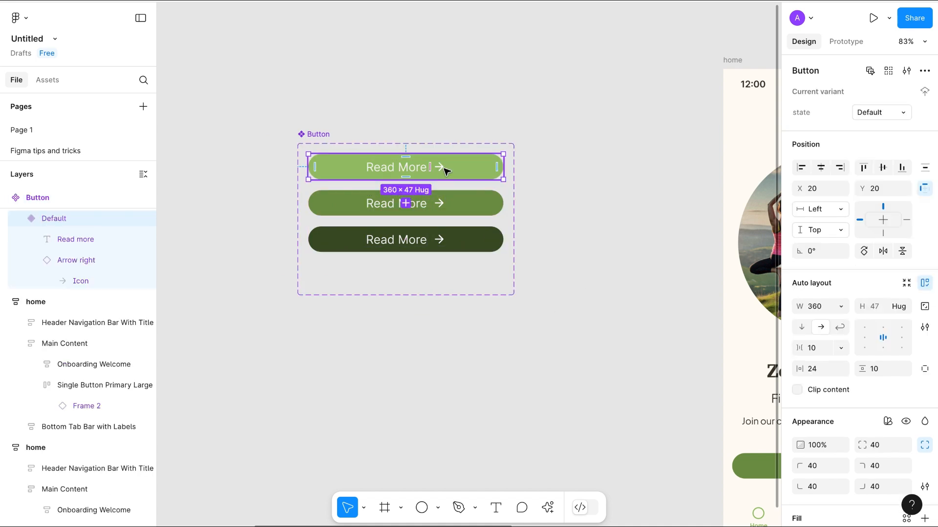
double_click(441, 167)
left_click(459, 171)
double_click(441, 165)
double_click(441, 168)
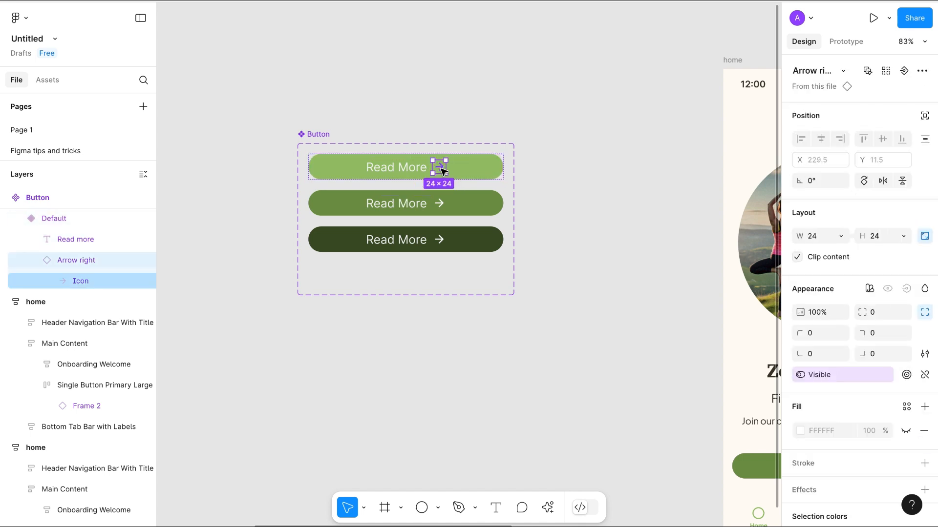
left_click(439, 203, "shift")
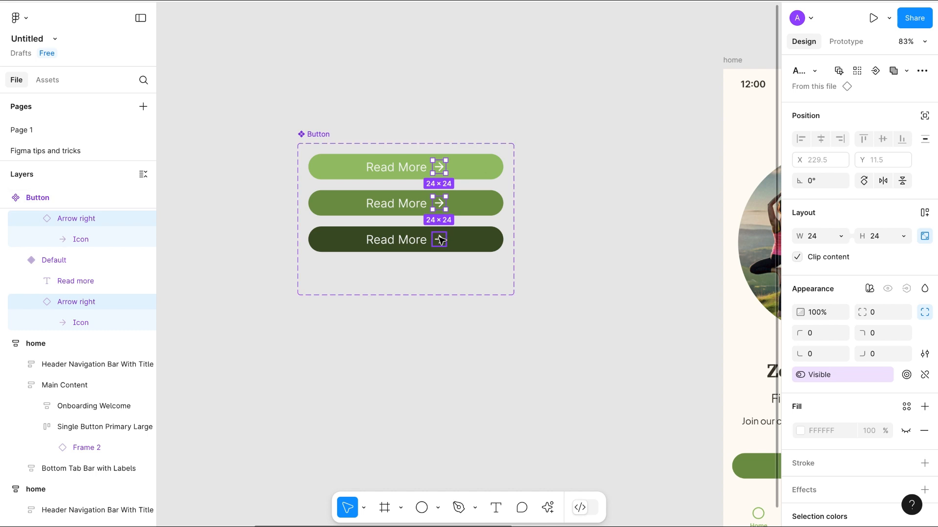
left_click(441, 239, "shift")
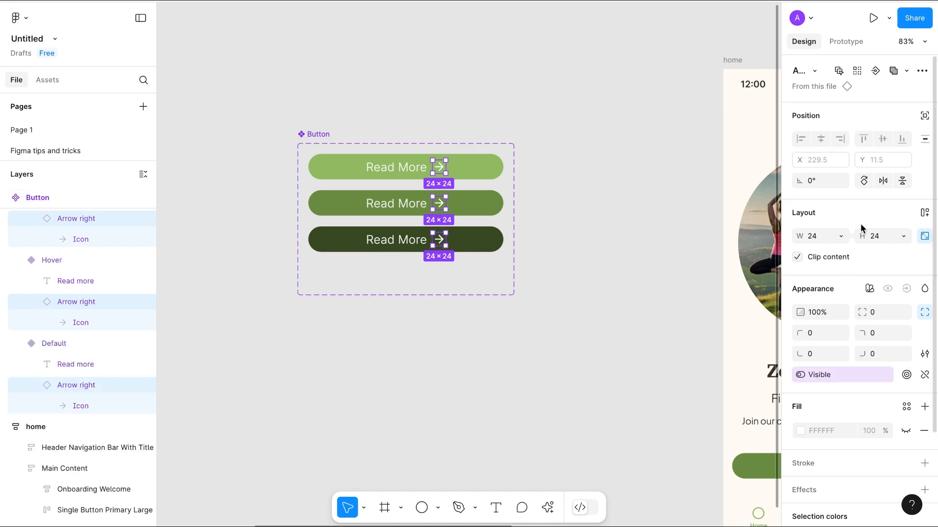
left_click(875, 71)
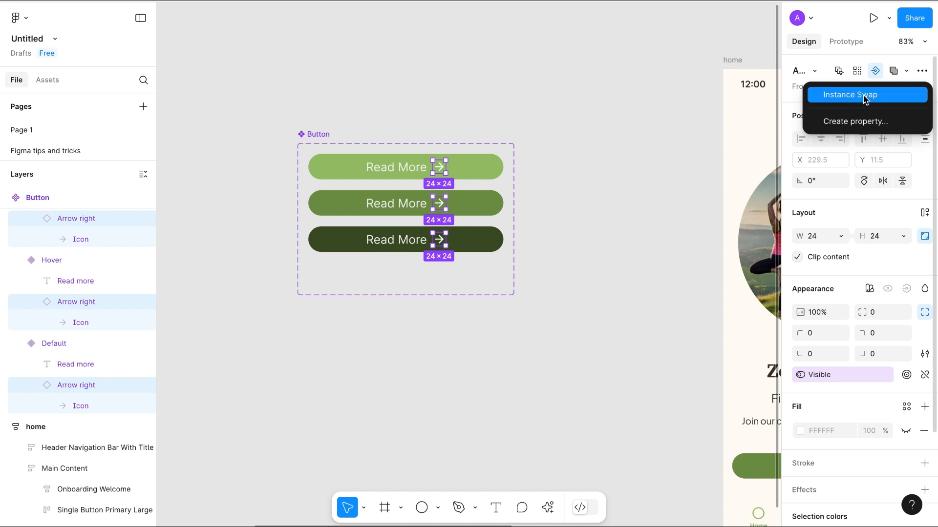
left_click(864, 96)
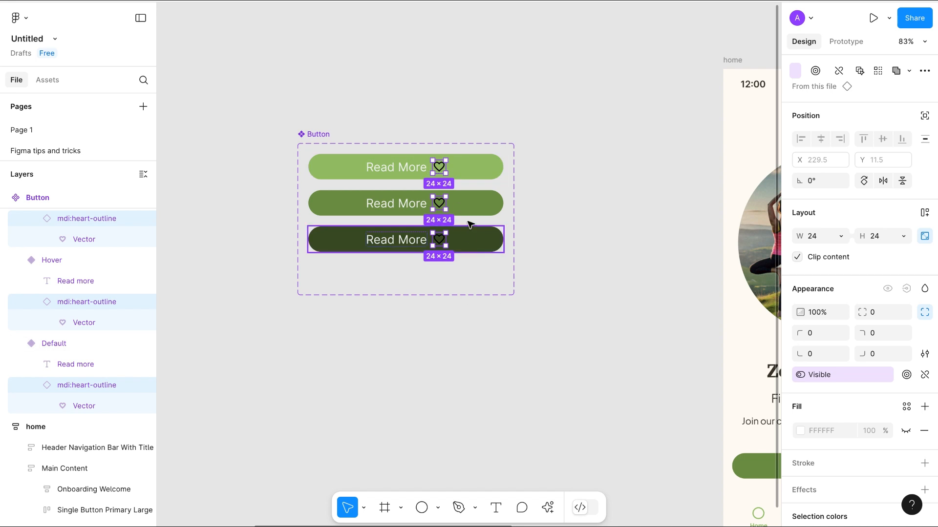
left_click(563, 279)
Step: Set the Instance Swap property of the first home screen's Contact button to mynaui:heart-solid
scroll(563, 279, "right", 5)
scroll(563, 279, "down", 2)
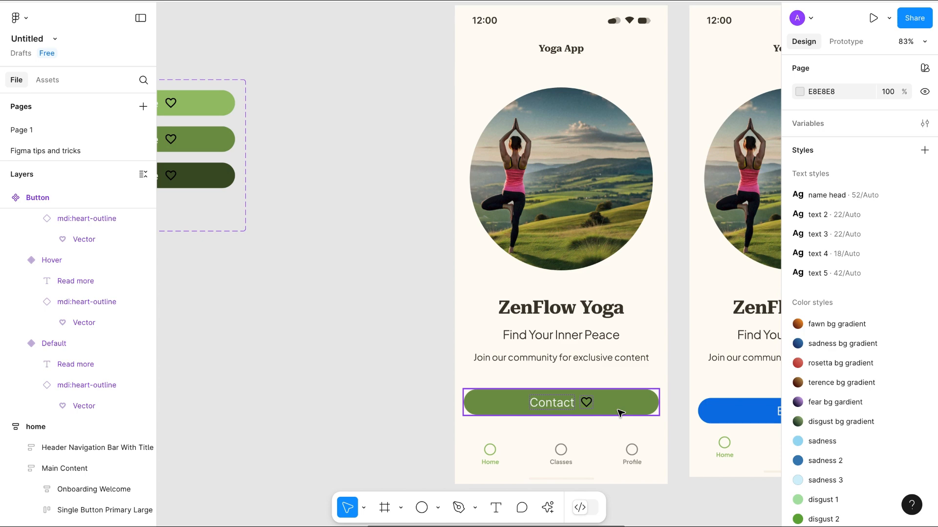
left_click(619, 411)
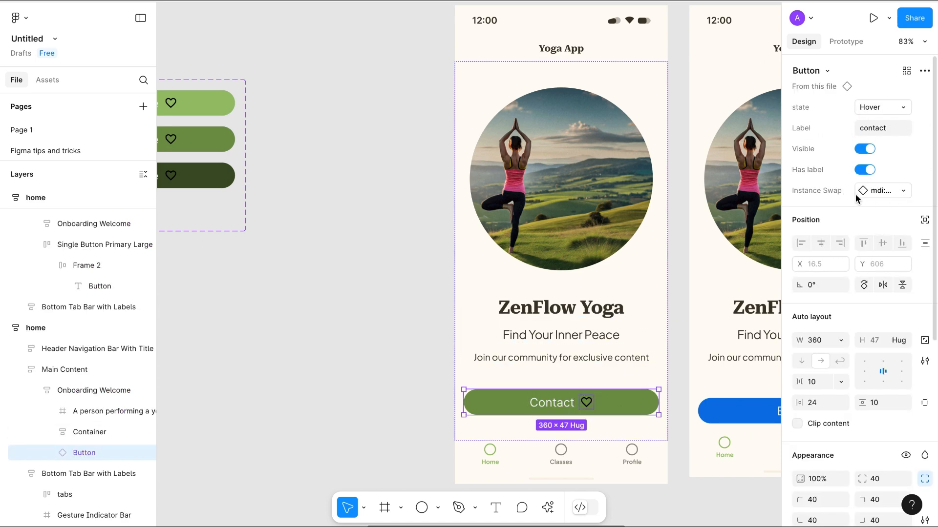
left_click(902, 192)
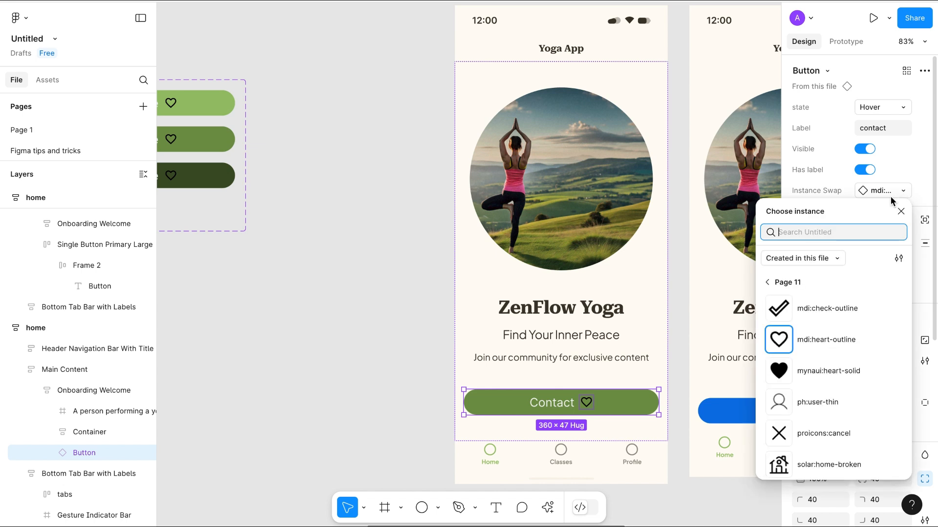
left_click(810, 375)
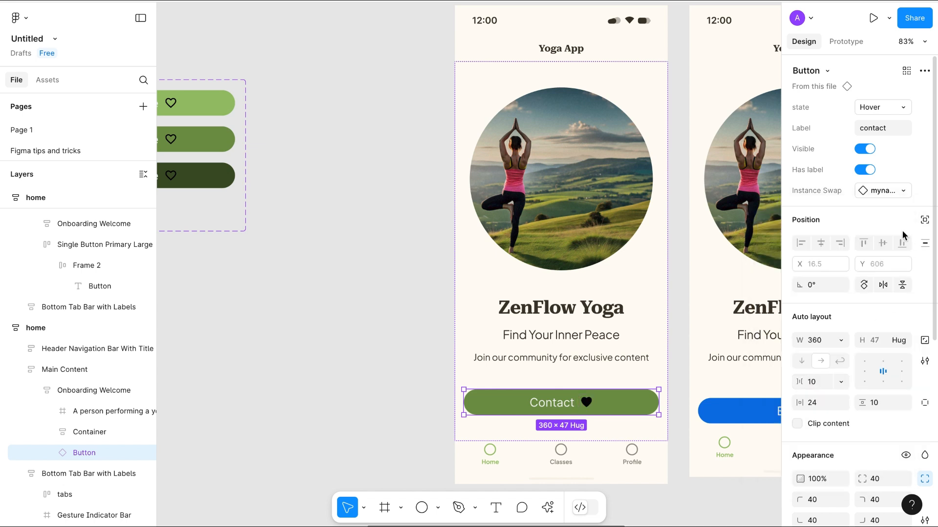
Step: Try proicons:cancel as the Contact button's swapped icon, and replace it with tabler:user
left_click(901, 192)
left_click(826, 398)
left_click(902, 192)
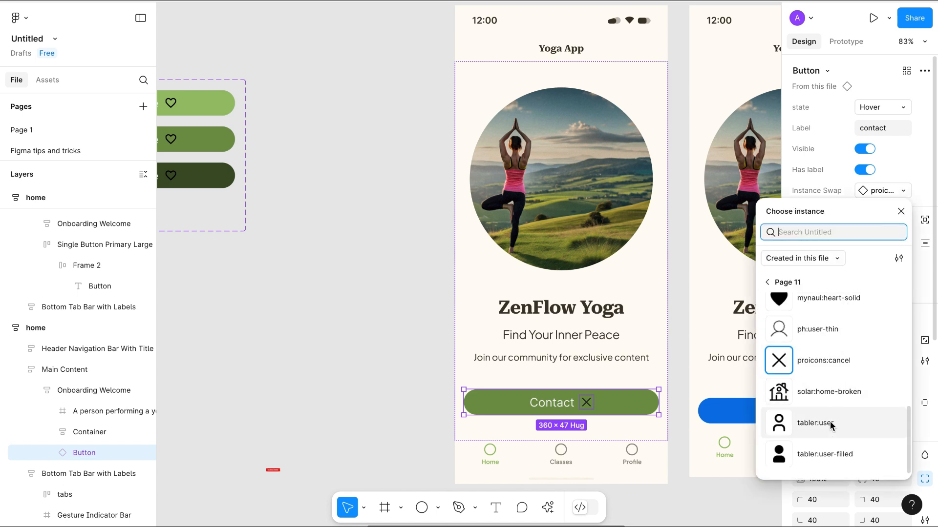
left_click(831, 421)
scroll(830, 421, "down", 3)
scroll(830, 421, "down", 2)
scroll(830, 420, "up", 5)
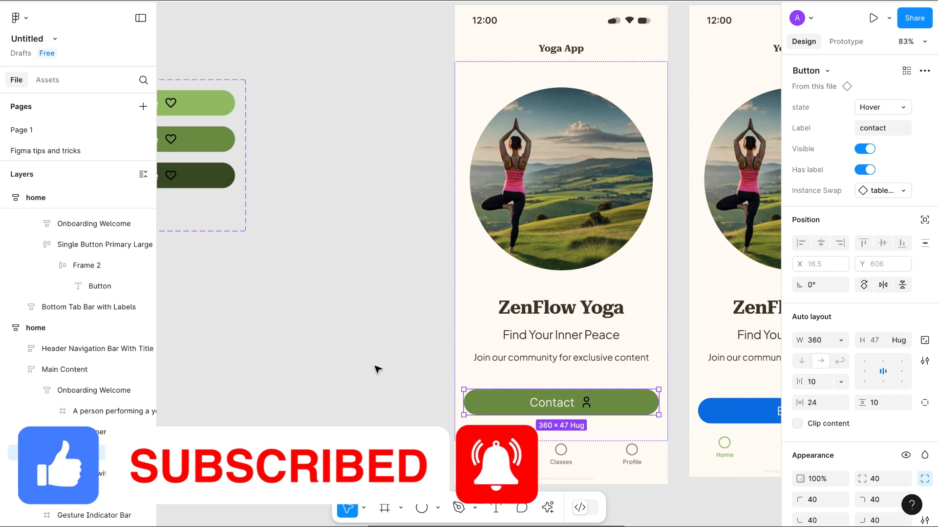
scroll(379, 370, "down", 5)
scroll(375, 366, "right", 1)
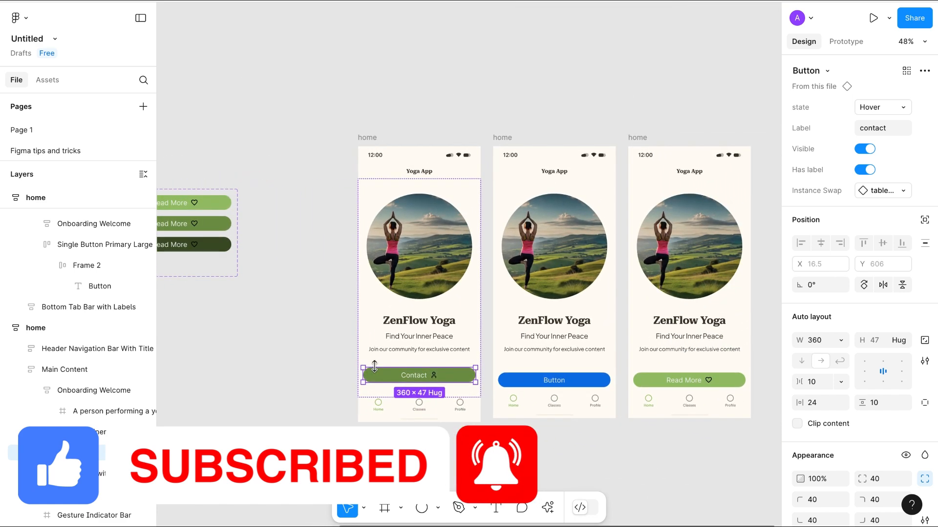